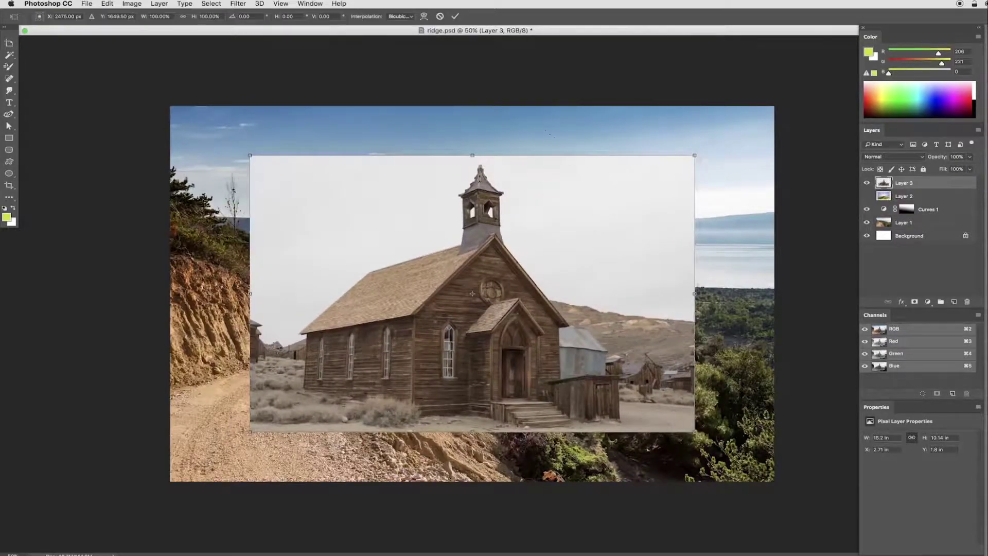
Step: Move the church photo onto the hillside right of the dirt road and flip it horizontally
{"action": "left_click_drag", "start_coordinate": [535, 289], "coordinate": [532, 352]}
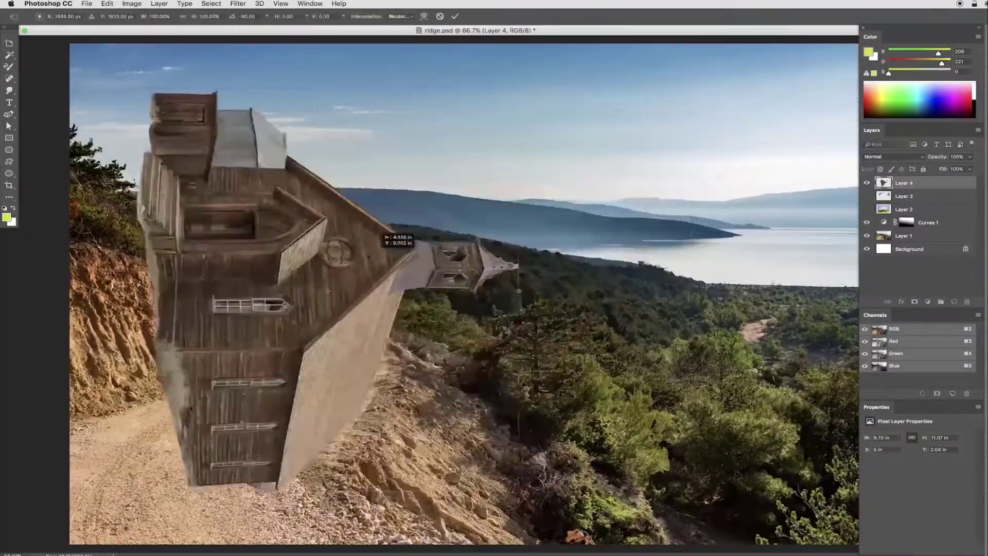
{"action": "right_click", "coordinate": [350, 330]}
{"action": "left_click", "coordinate": [397, 446]}
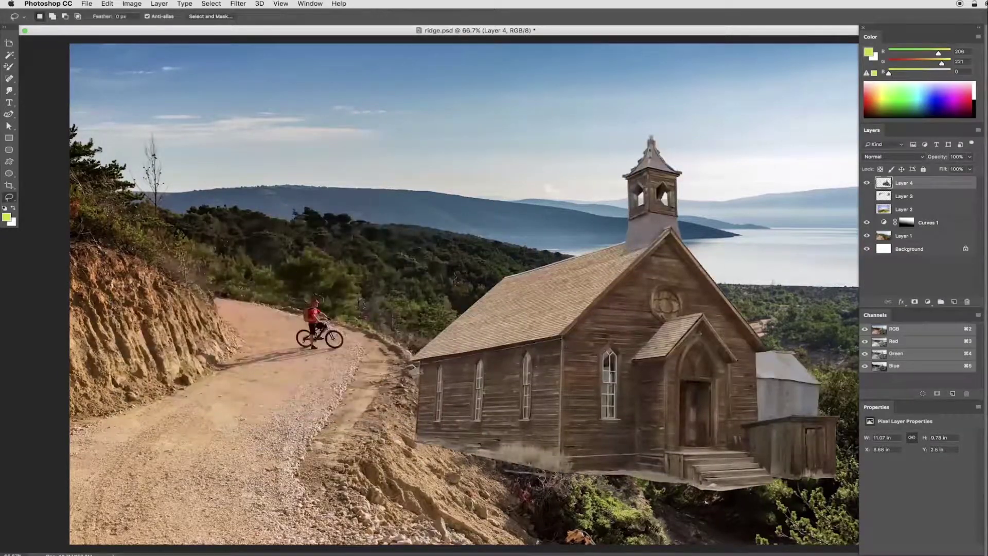
Step: Place the cut wall piece at left, turn it into a Cube mesh preset, and scale the cube into the scene
{"action": "left_click_drag", "start_coordinate": [278, 371], "coordinate": [192, 371]}
{"action": "key", "text": "Return"}
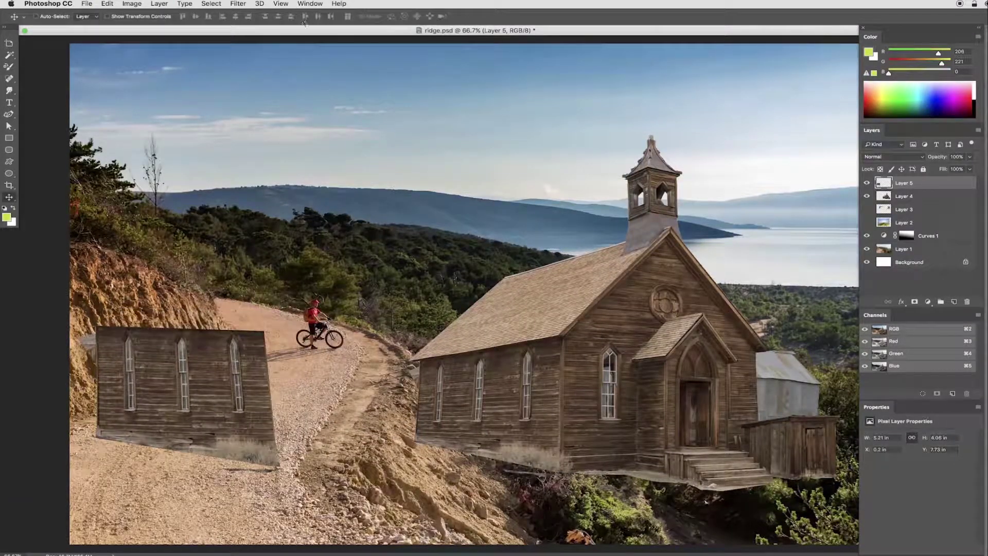
{"action": "left_click", "coordinate": [259, 3]}
{"action": "left_click", "coordinate": [457, 165]}
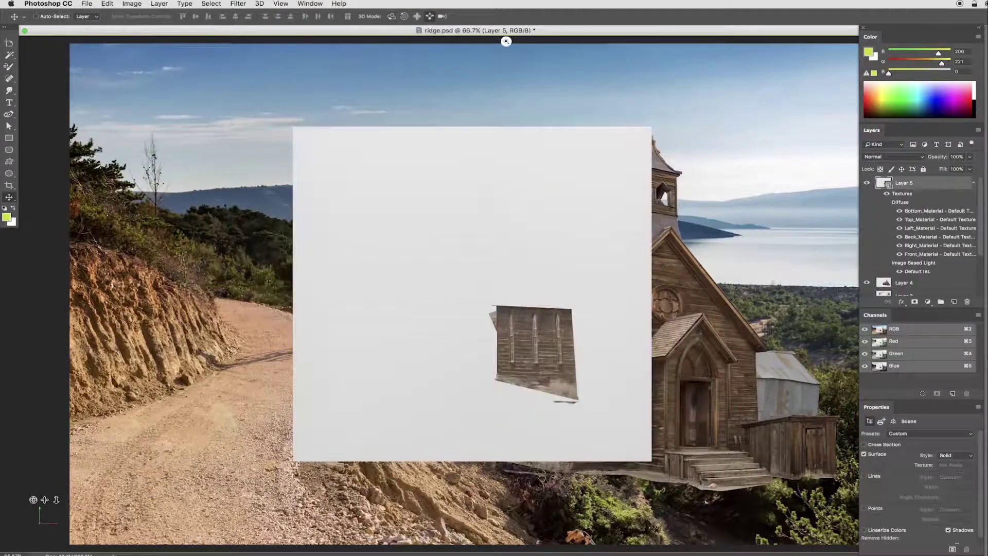
{"action": "key", "text": "super+minus"}
{"action": "left_click_drag", "start_coordinate": [227, 250], "coordinate": [266, 168]}
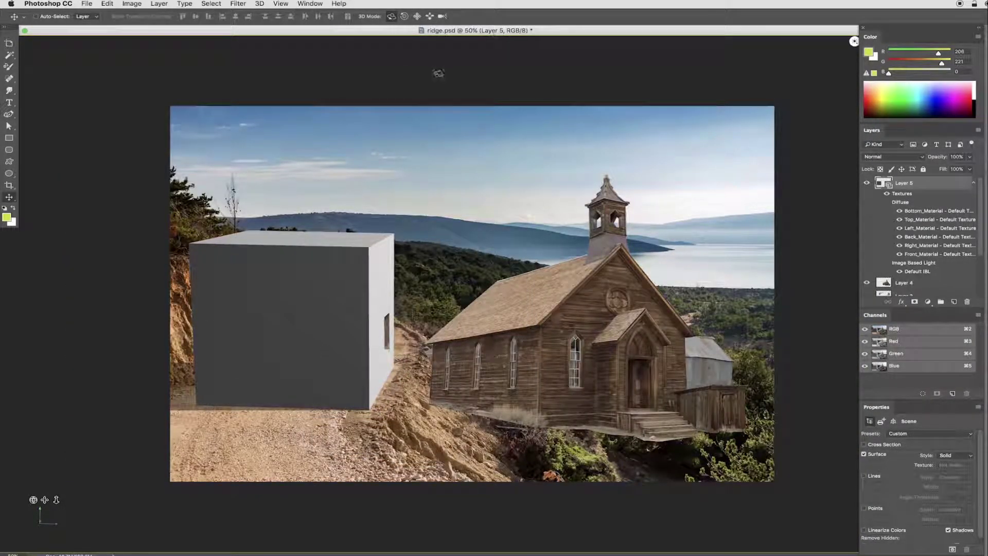
{"action": "key", "text": "l"}
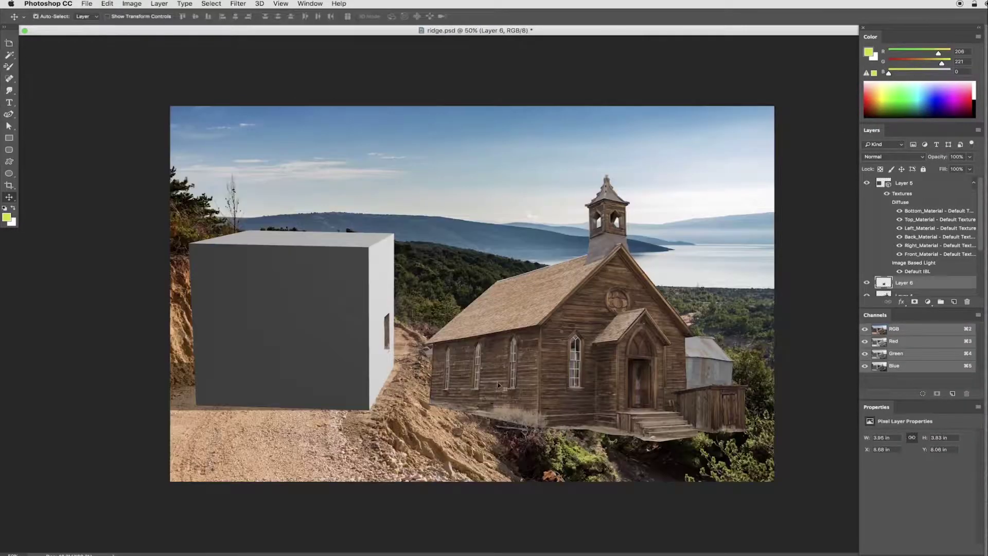
Step: Distort the wall piece onto the cube's right face
{"action": "key", "text": "ctrl+t"}
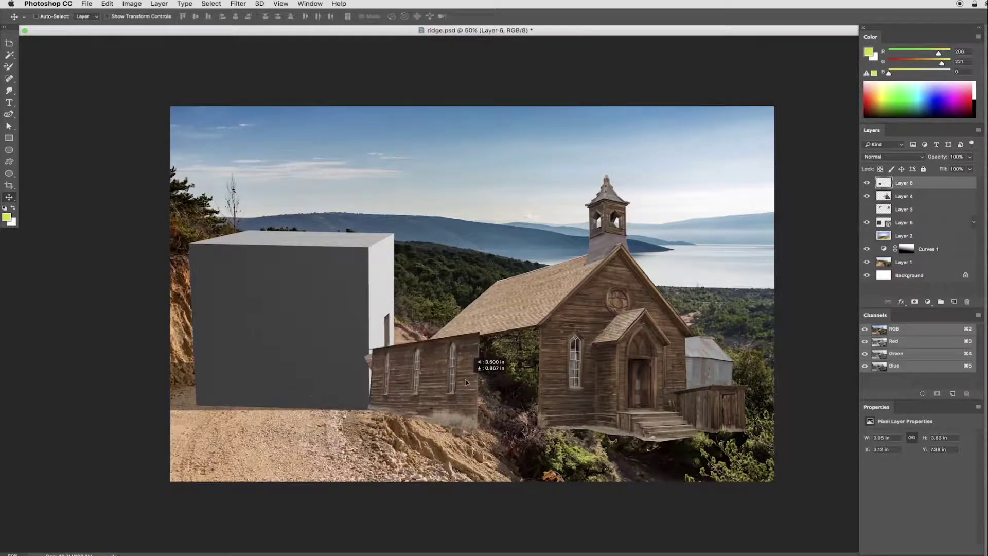
{"action": "left_click_drag", "start_coordinate": [510, 309], "coordinate": [396, 287]}
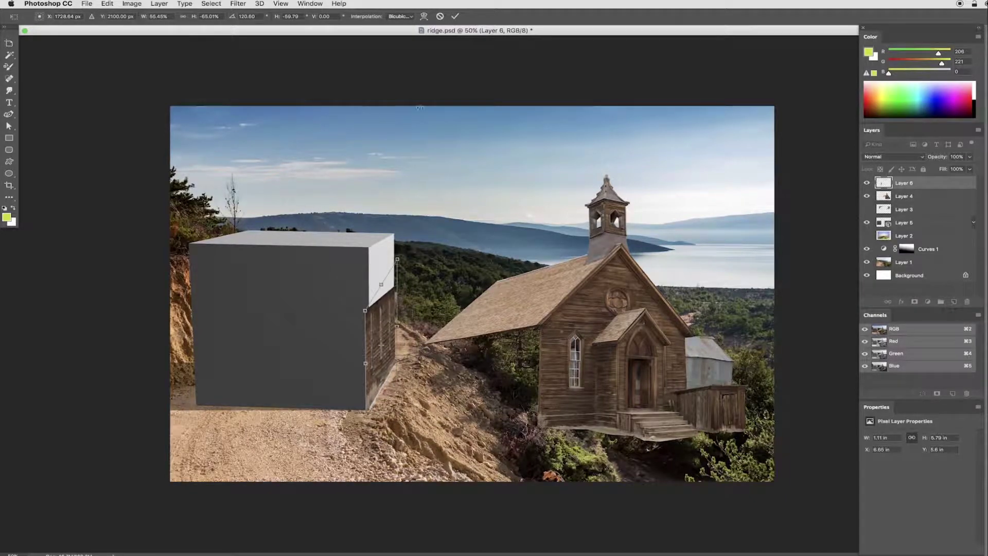
{"action": "key", "text": "Return"}
{"action": "left_click", "coordinate": [904, 196]}
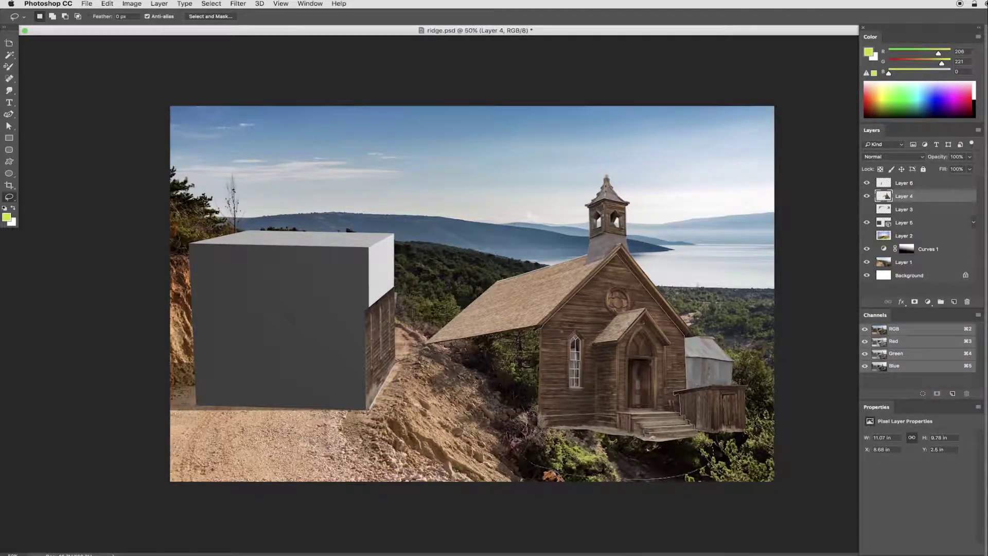
Step: Cut the church front to its own layer and fit it onto the box's front face
{"action": "key", "text": "ctrl+shift+j"}
{"action": "key", "text": "ctrl+t"}
{"action": "left_click_drag", "start_coordinate": [618, 360], "coordinate": [294, 351]}
{"action": "left_click_drag", "start_coordinate": [361, 351], "coordinate": [289, 340]}
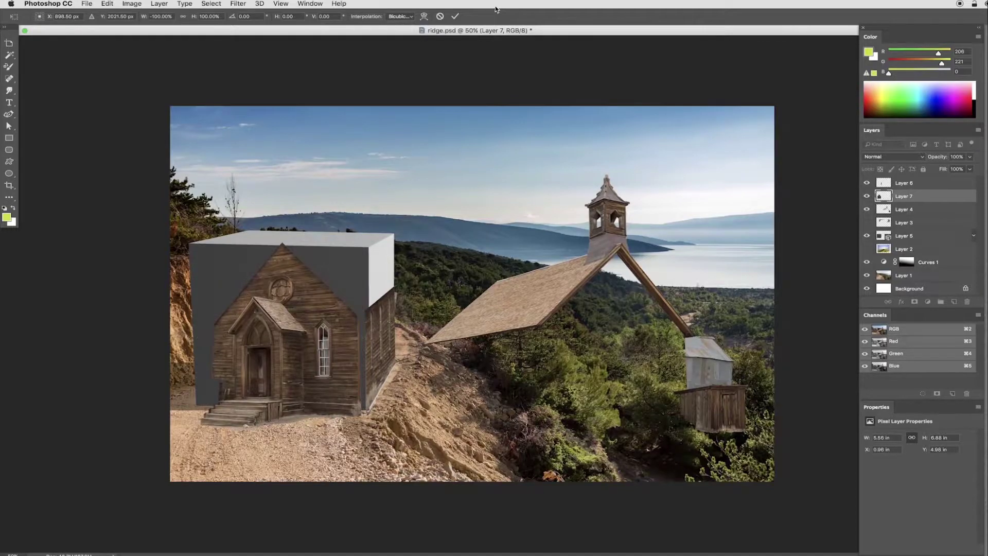
{"action": "key", "text": "Return"}
Step: Cut the porch to its own layer and define front and side Perspective Warp planes
{"action": "key", "text": "l"}
{"action": "key", "text": "ctrl+plus"}
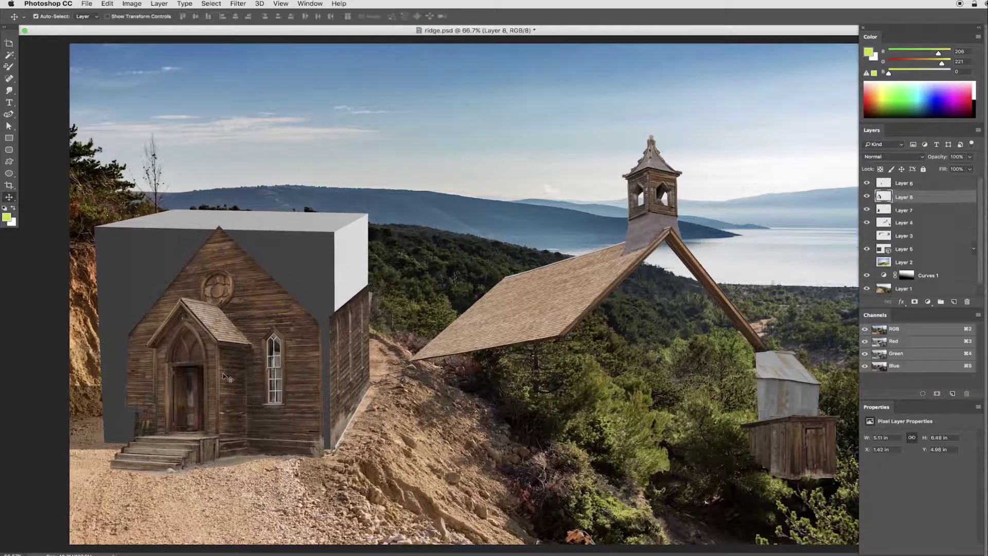
{"action": "key", "text": "ctrl+shift+j"}
{"action": "left_click", "coordinate": [107, 4]}
{"action": "left_click", "coordinate": [134, 206]}
{"action": "left_click_drag", "start_coordinate": [219, 379], "coordinate": [380, 482]}
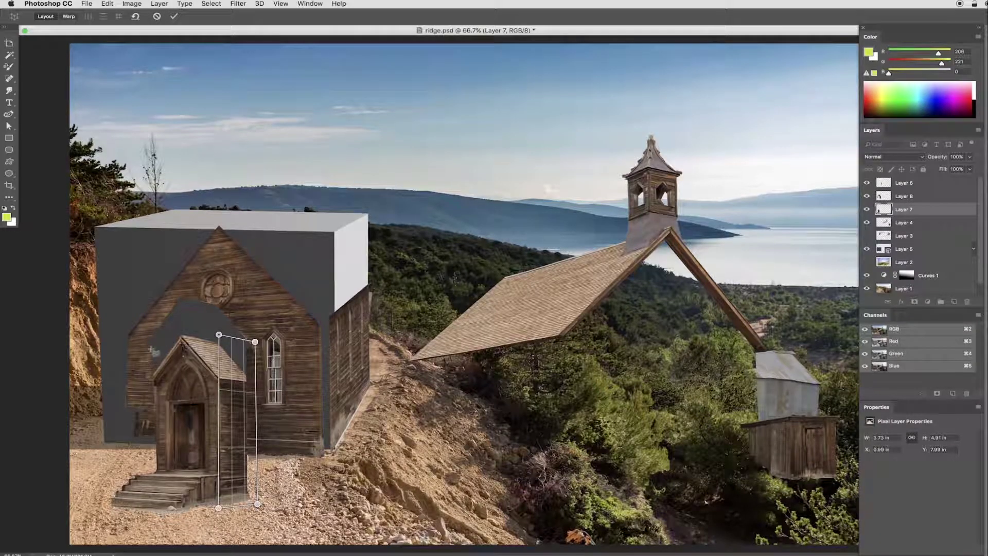
{"action": "left_click_drag", "start_coordinate": [152, 350], "coordinate": [104, 503]}
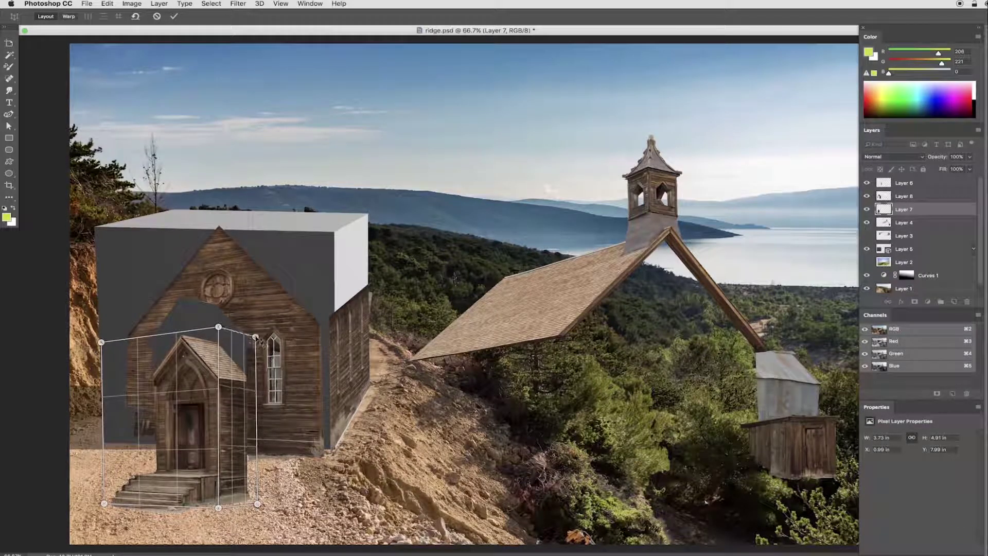
Step: Warp the porch into a side-view perspective and apply the warp
{"action": "key", "text": "w"}
{"action": "left_click_drag", "start_coordinate": [102, 343], "coordinate": [101, 323]}
{"action": "left_click_drag", "start_coordinate": [104, 504], "coordinate": [109, 492]}
{"action": "left_click_drag", "start_coordinate": [255, 334], "coordinate": [258, 319]}
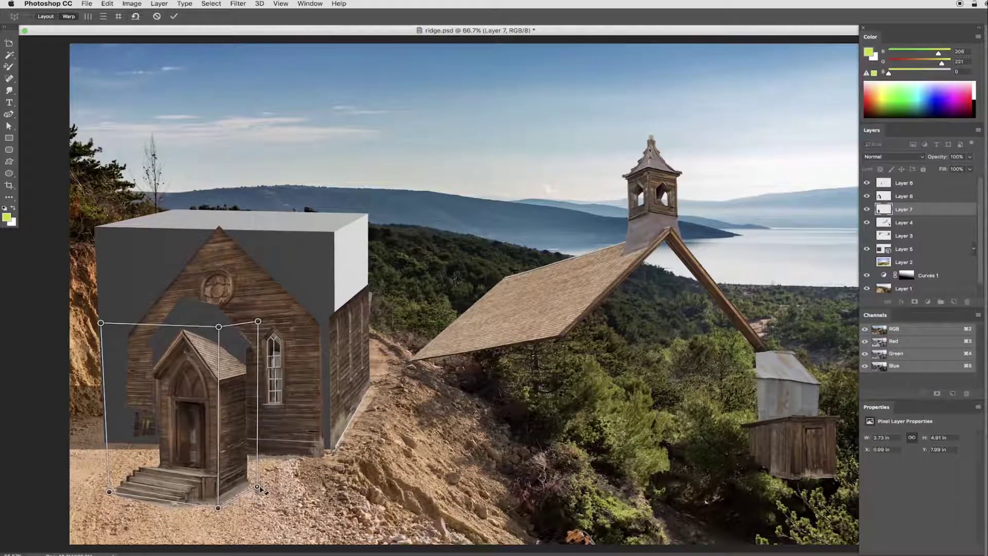
{"action": "left_click_drag", "start_coordinate": [257, 486], "coordinate": [260, 484]}
{"action": "left_click_drag", "start_coordinate": [258, 321], "coordinate": [253, 312]}
{"action": "left_click_drag", "start_coordinate": [101, 323], "coordinate": [107, 327]}
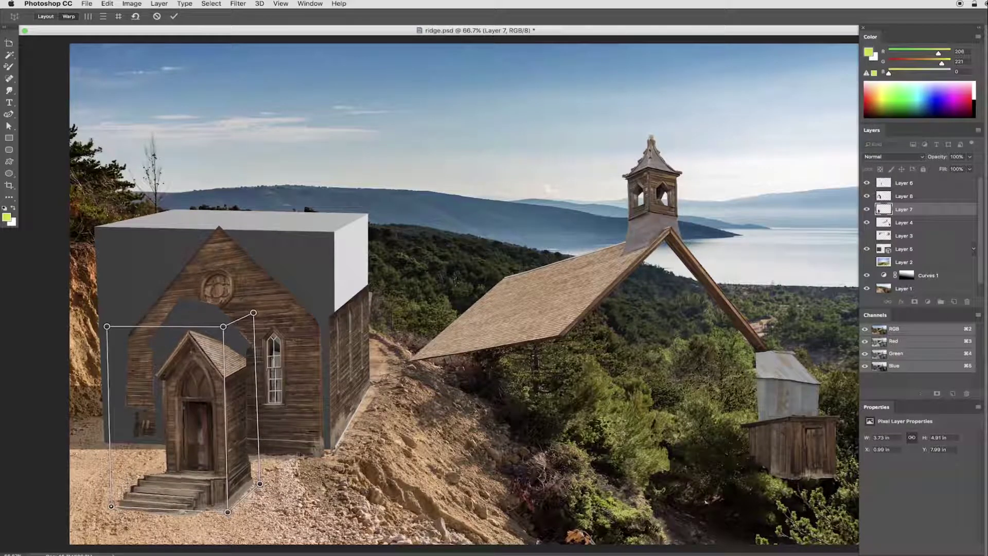
{"action": "key", "text": "Return"}
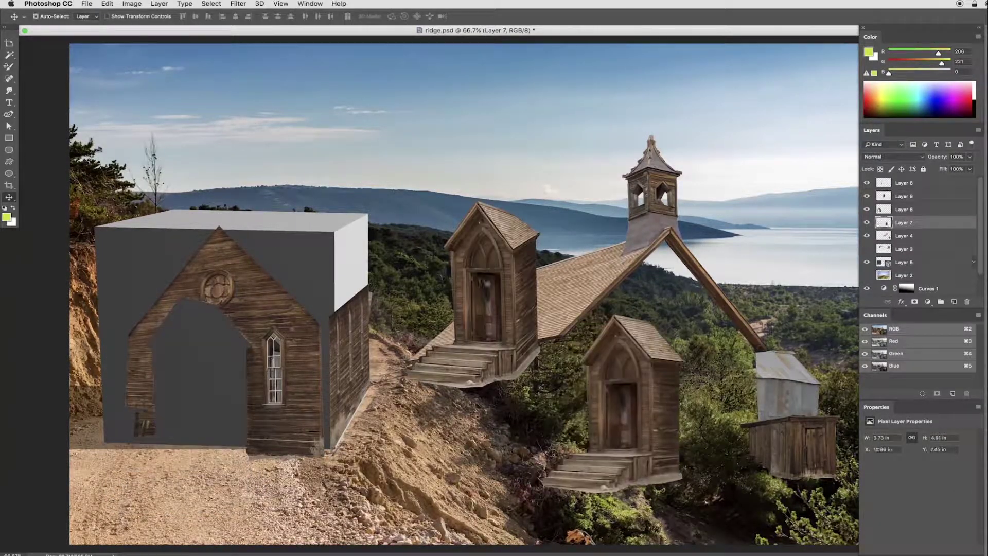
Step: Duplicate the facade piece onto a new layer and rotate it
{"action": "key", "text": "ctrl+j"}
{"action": "key", "text": "ctrl+t"}
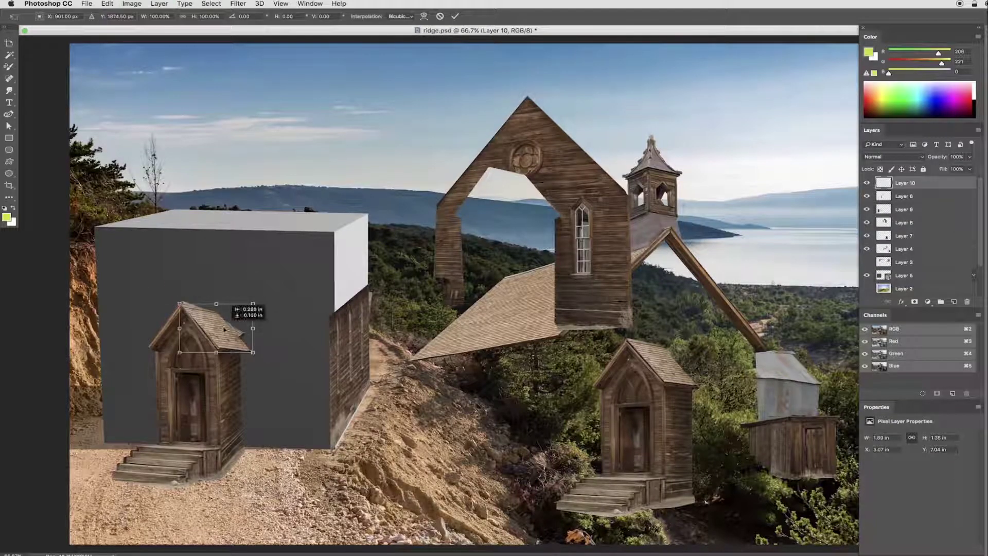
{"action": "left_click_drag", "start_coordinate": [245, 311], "coordinate": [238, 298]}
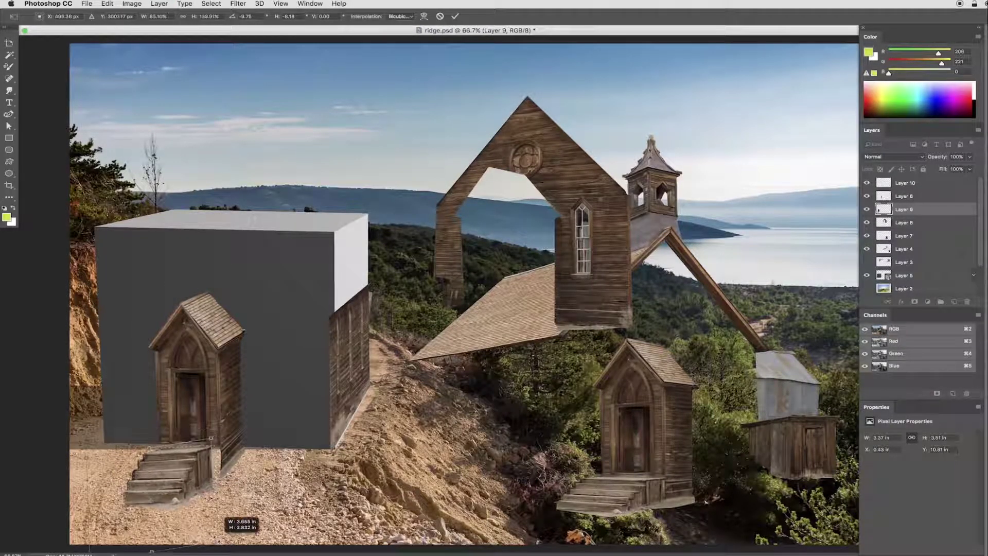
Step: Move the steps under the left porch, duplicate them, and nudge porch and steps upward
{"action": "key", "text": "ctrl+t"}
{"action": "mouse_move", "coordinate": [416, 465]}
{"action": "left_mouse_down"}
{"action": "mouse_move", "coordinate": [194, 466]}
{"action": "mouse_move", "coordinate": [234, 490]}
{"action": "mouse_move", "coordinate": [178, 494]}
{"action": "left_mouse_up"}
{"action": "key", "text": "Return"}
{"action": "key", "text": "ctrl+j"}
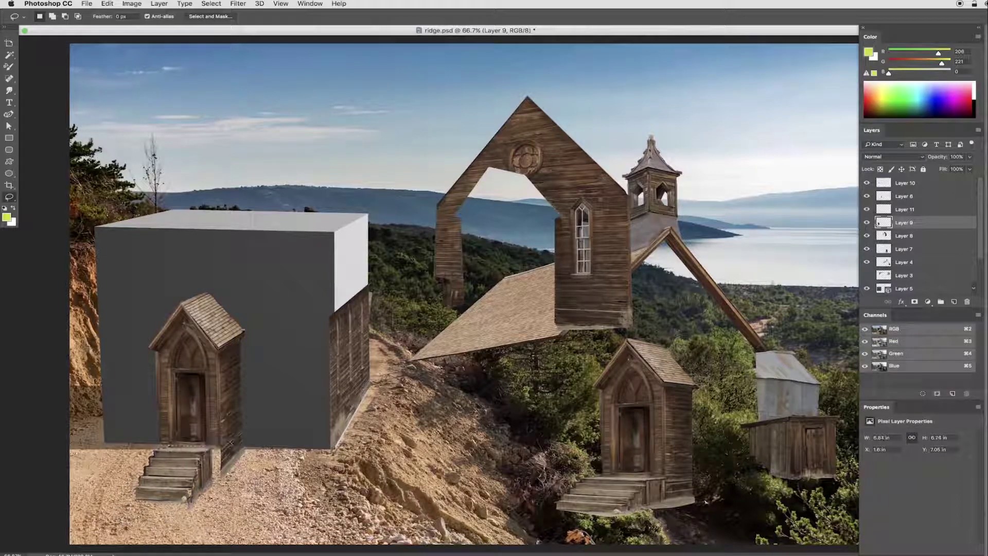
{"action": "key", "text": "v"}
{"action": "left_click_drag", "start_coordinate": [226, 327], "coordinate": [224, 322]}
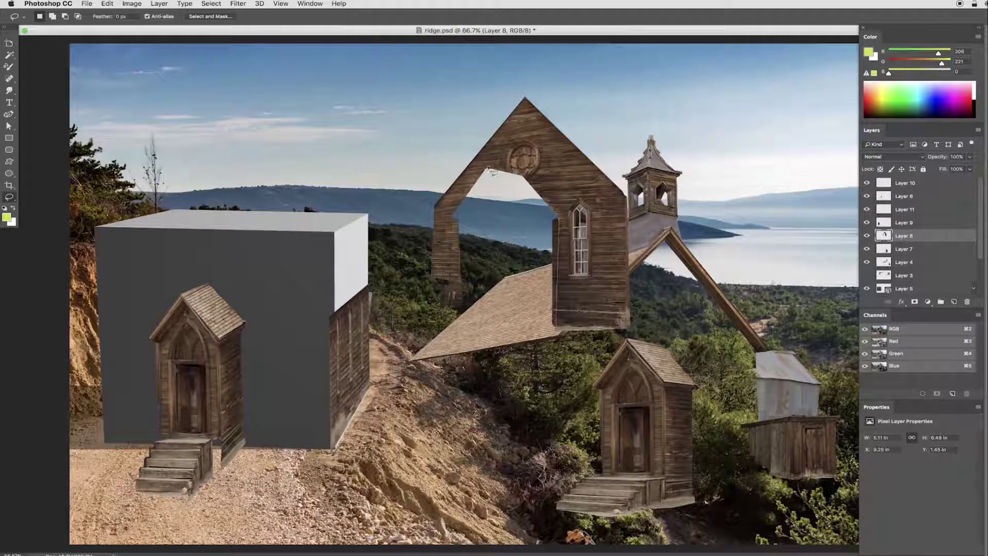
Step: Fill the hole in the church facade with Content-Aware fill
{"action": "key", "text": "shift+BackSpace"}
{"action": "left_click", "coordinate": [584, 369]}
{"action": "key", "text": "Return"}
Step: Move and enlarge the gabled facade over the grey box front, lowering its gable top
{"action": "key", "text": "ctrl+t"}
{"action": "left_click_drag", "start_coordinate": [530, 216], "coordinate": [234, 314]}
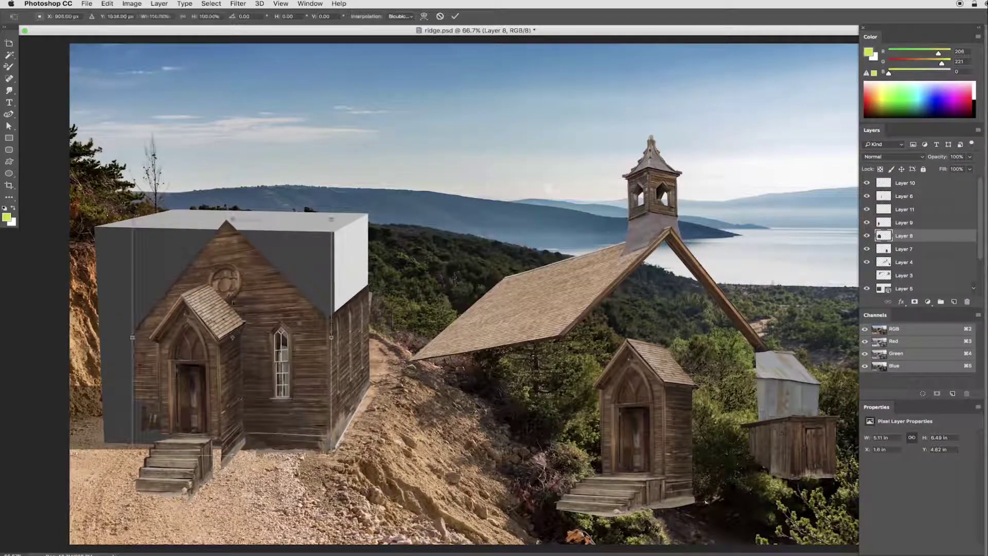
{"action": "left_click_drag", "start_coordinate": [137, 206], "coordinate": [98, 168]}
{"action": "left_click_drag", "start_coordinate": [331, 193], "coordinate": [332, 202]}
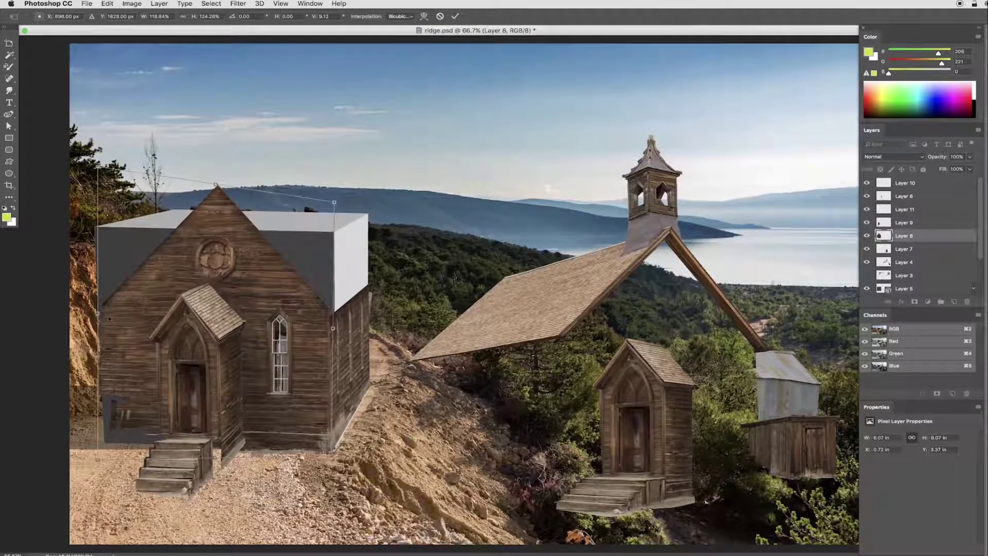
{"action": "key", "text": "Return"}
{"action": "key", "text": "l"}
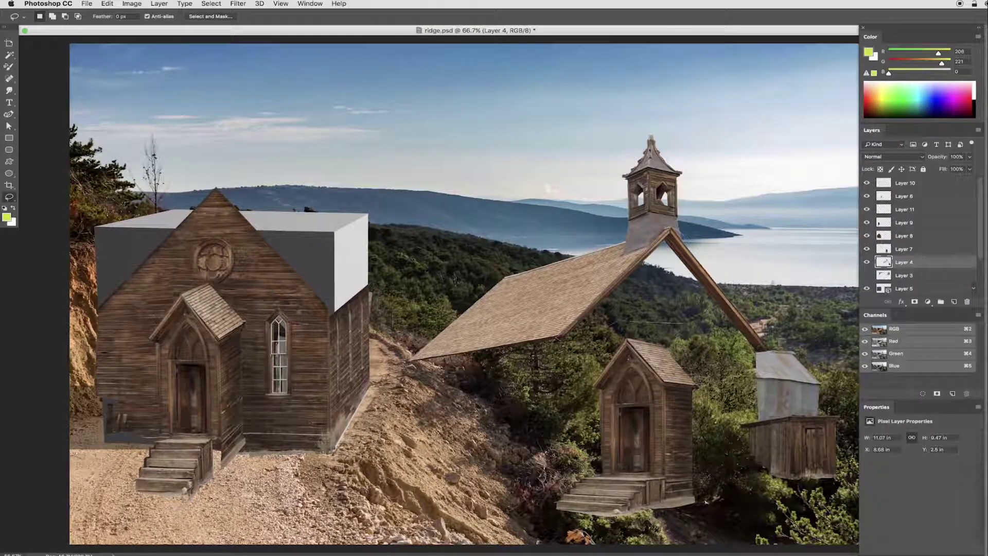
Step: Move the right roof piece onto the left church and rotate it into position
{"action": "left_click_drag", "start_coordinate": [674, 247], "coordinate": [216, 247]}
{"action": "key", "text": "ctrl+t"}
{"action": "right_click", "coordinate": [247, 208]}
{"action": "left_click", "coordinate": [262, 239]}
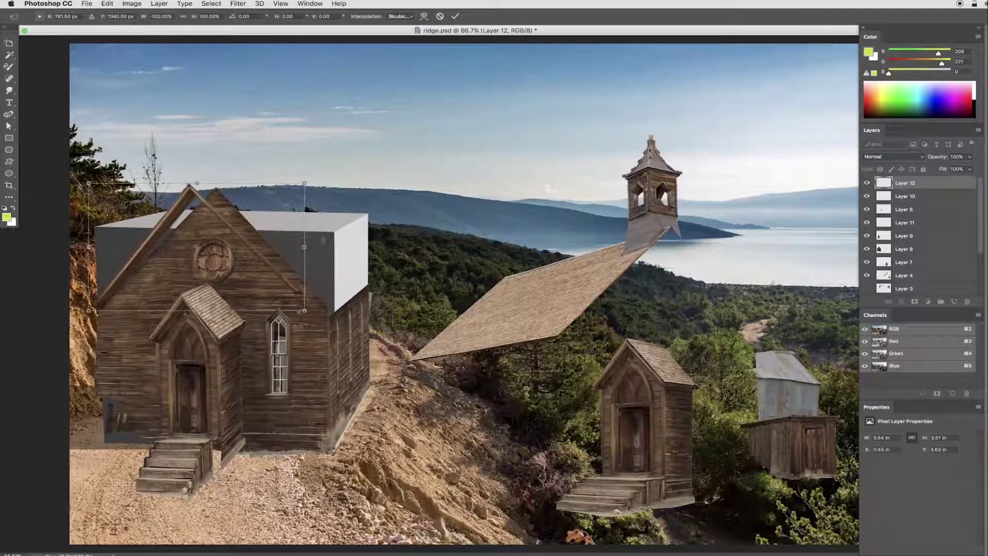
{"action": "left_click_drag", "start_coordinate": [92, 170], "coordinate": [340, 194]}
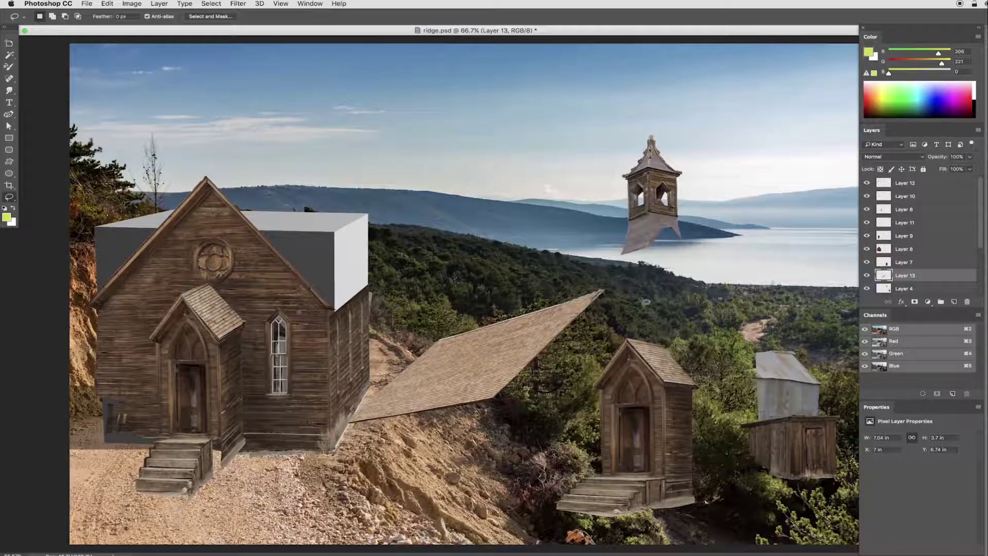
Step: Flip the roof horizontally, rotate it to fit the gable, and bring its layer to the top
{"action": "key", "text": "ctrl+t"}
{"action": "right_click", "coordinate": [409, 264]}
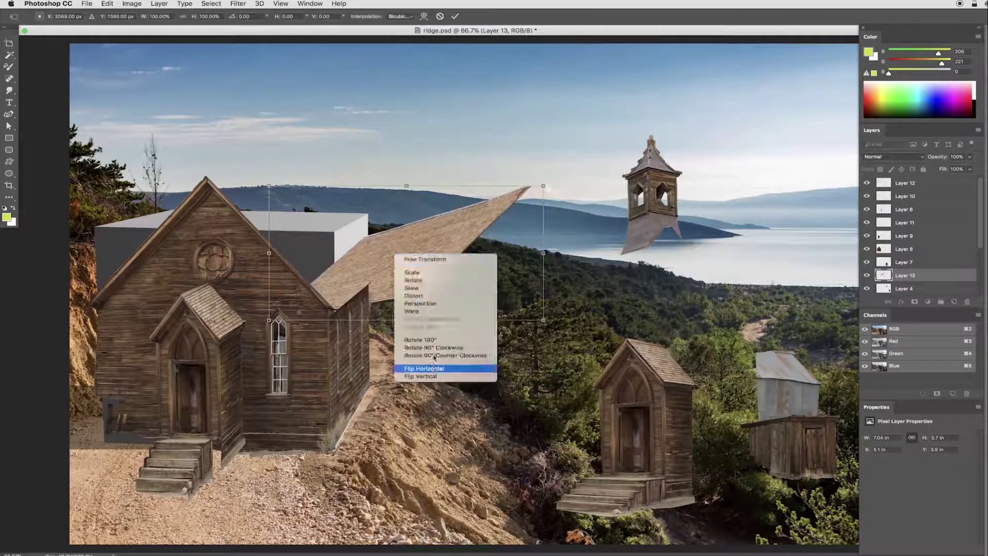
{"action": "left_click", "coordinate": [422, 384]}
{"action": "key", "text": "ctrl+t"}
{"action": "mouse_move", "coordinate": [309, 154]}
{"action": "left_mouse_down"}
{"action": "mouse_move", "coordinate": [341, 129]}
{"action": "mouse_move", "coordinate": [382, 266]}
{"action": "left_mouse_up"}
{"action": "key", "text": "Return"}
{"action": "key", "text": "ctrl+shift+bracketright"}
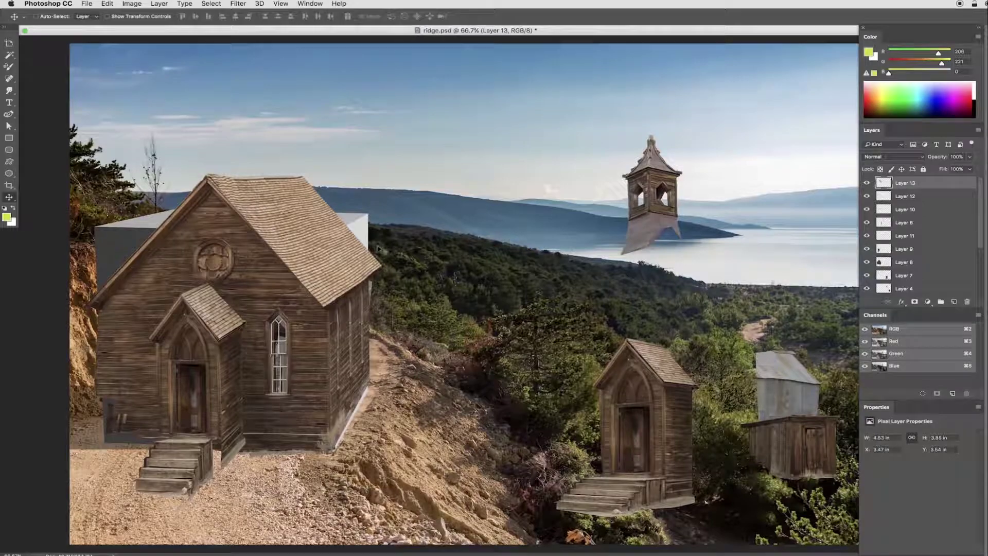
Step: Move the shed beside the left church and distort it to match the perspective
{"action": "mouse_move", "coordinate": [793, 422]}
{"action": "left_mouse_down"}
{"action": "mouse_move", "coordinate": [396, 288]}
{"action": "mouse_move", "coordinate": [404, 327]}
{"action": "left_mouse_up"}
{"action": "key", "text": "ctrl+t"}
{"action": "left_click_drag", "start_coordinate": [415, 238], "coordinate": [415, 229]}
Step: Paste a copy of the roof piece rotated about -50° and move it below the church layer
{"action": "key", "text": "Return"}
{"action": "key", "text": "l"}
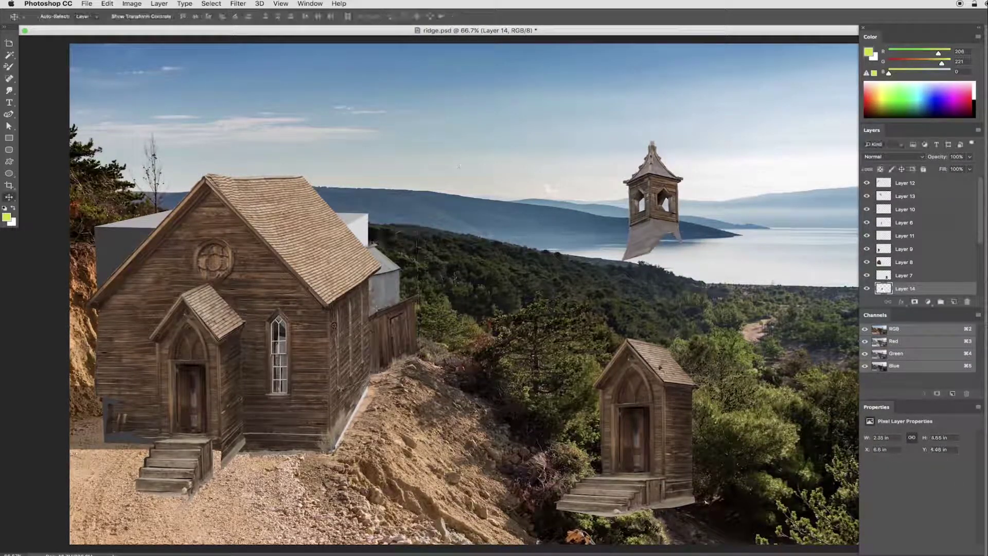
{"action": "key", "text": "alt+bracketright"}
{"action": "key", "text": "ctrl+c"}
{"action": "key", "text": "ctrl+v"}
{"action": "key", "text": "ctrl+t"}
{"action": "left_click_drag", "start_coordinate": [356, 275], "coordinate": [356, 308]}
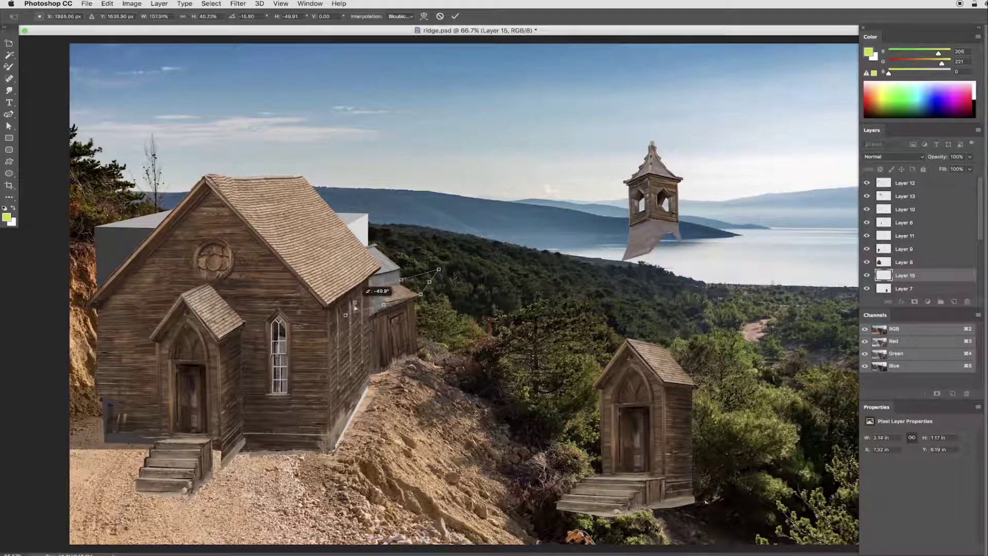
{"action": "key", "text": "Return"}
{"action": "key", "text": "ctrl+bracketleft"}
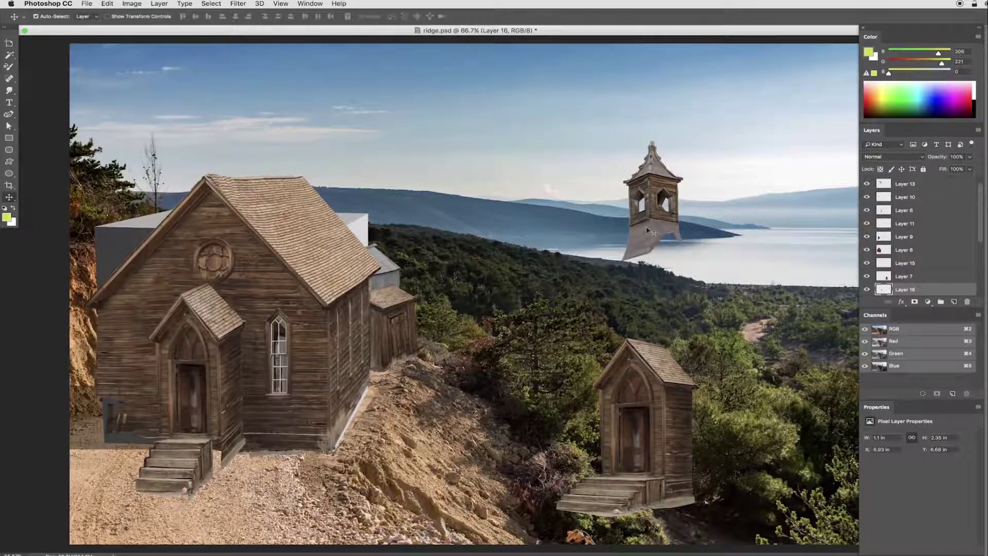
Step: Duplicate the bell tower and move the copy left onto the church
{"action": "key", "text": "ctrl+j"}
{"action": "key", "text": "v"}
{"action": "left_click_drag", "start_coordinate": [580, 232], "coordinate": [507, 227]}
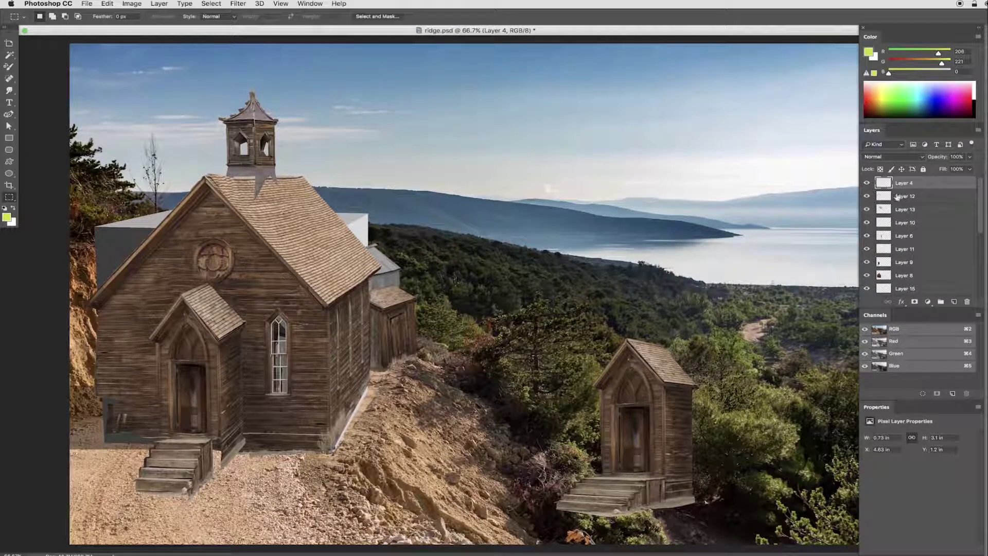
Step: Duplicate the bell tower again, flip it horizontally and skew it to fit the roof
{"action": "key", "text": "ctrl+j"}
{"action": "key", "text": "ctrl+t"}
{"action": "right_click", "coordinate": [257, 150]}
{"action": "left_click", "coordinate": [288, 284]}
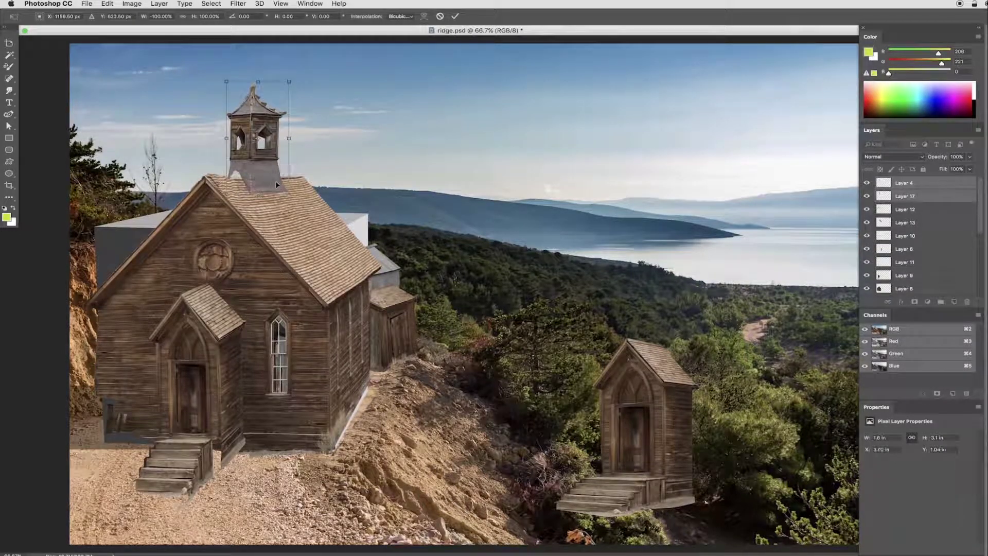
{"action": "left_click_drag", "start_coordinate": [227, 138], "coordinate": [216, 142]}
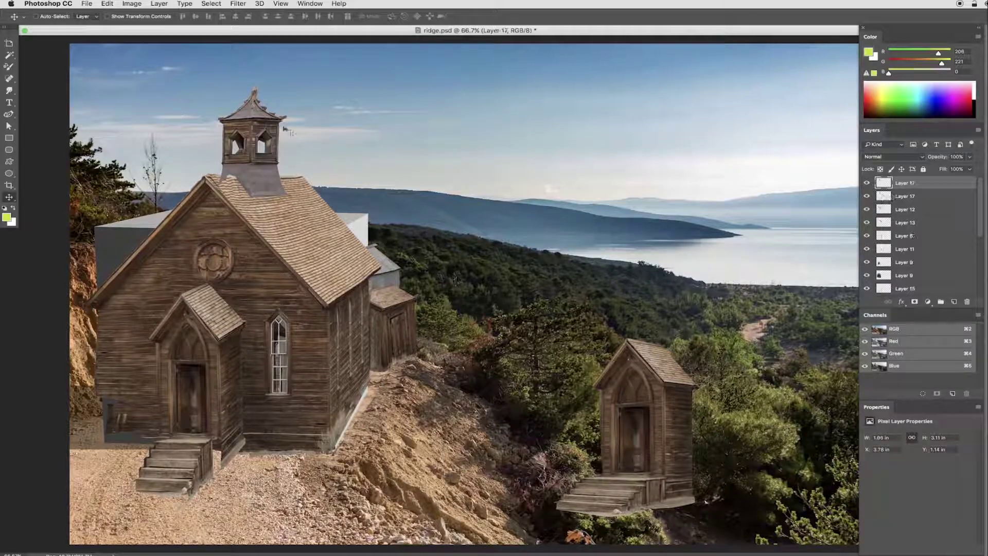
{"action": "key", "text": "ctrl+t"}
Step: Set the bell tower onto the roof and stack flipped step copies into a staircase on the hillside
{"action": "left_click_drag", "start_coordinate": [252, 144], "coordinate": [234, 144]}
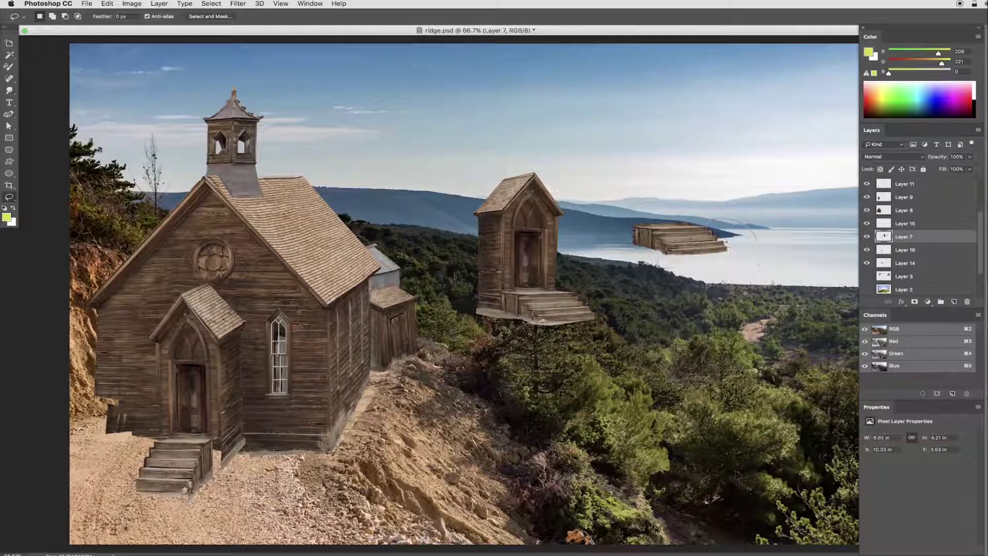
{"action": "key", "text": "ctrl+alt+t"}
{"action": "mouse_move", "coordinate": [685, 240]}
{"action": "left_mouse_down"}
{"action": "mouse_move", "coordinate": [716, 301]}
{"action": "mouse_move", "coordinate": [676, 345]}
{"action": "left_mouse_up"}
{"action": "key", "text": "ctrl+alt+t"}
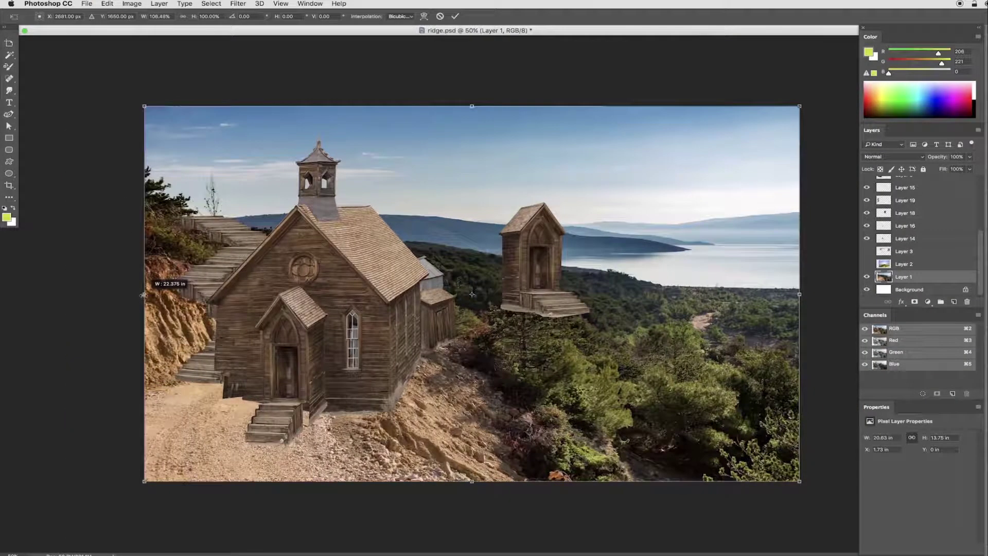
Step: Place the last stair piece on the left and realign the church porch
{"action": "mouse_move", "coordinate": [163, 285]}
{"action": "left_mouse_down"}
{"action": "mouse_move", "coordinate": [202, 241]}
{"action": "mouse_move", "coordinate": [194, 247]}
{"action": "left_mouse_up"}
{"action": "key", "text": "ctrl+plus"}
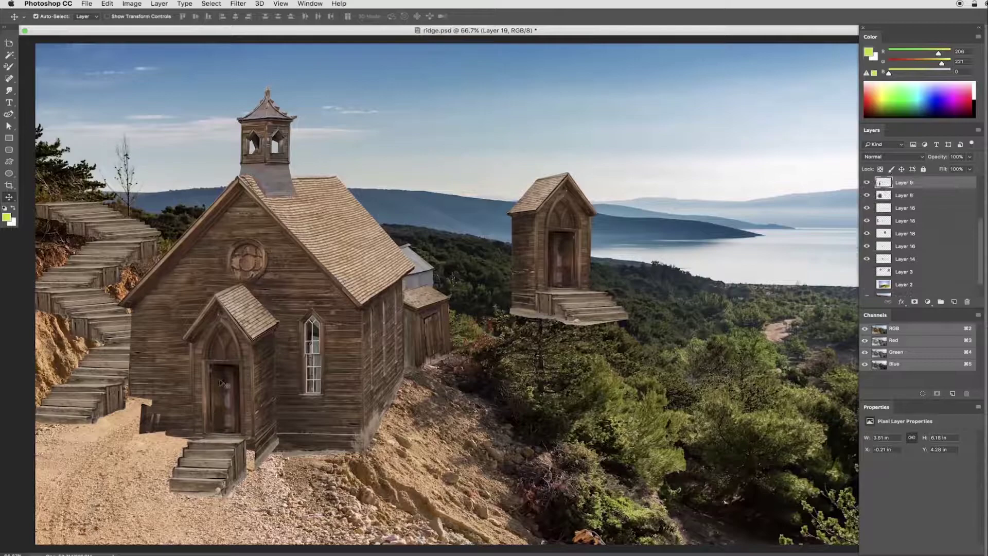
{"action": "left_click_drag", "start_coordinate": [248, 311], "coordinate": [270, 323]}
{"action": "key", "text": "ctrl+t"}
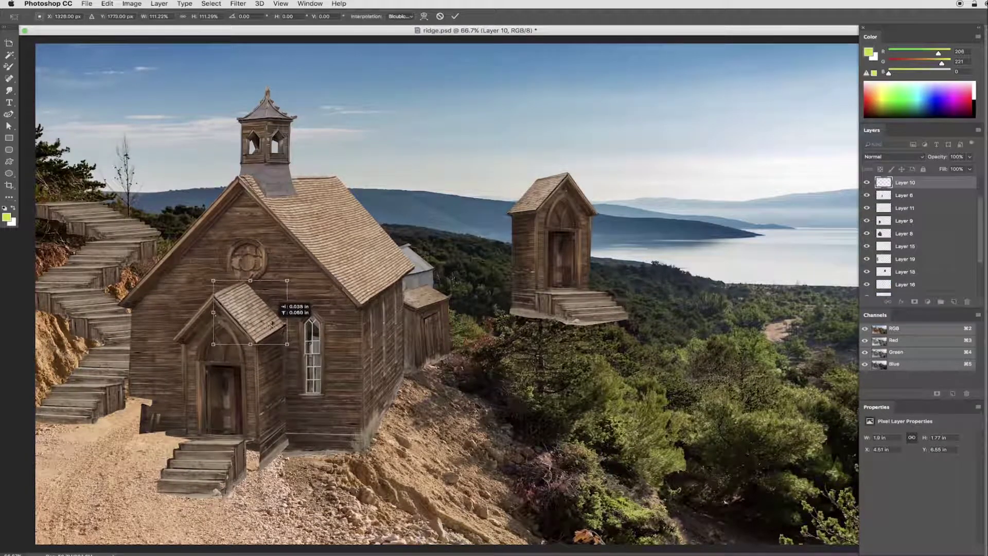
{"action": "key", "text": "Return"}
Step: Reposition the church's front stairs and commit the adjustments
{"action": "left_click_drag", "start_coordinate": [230, 460], "coordinate": [236, 466]}
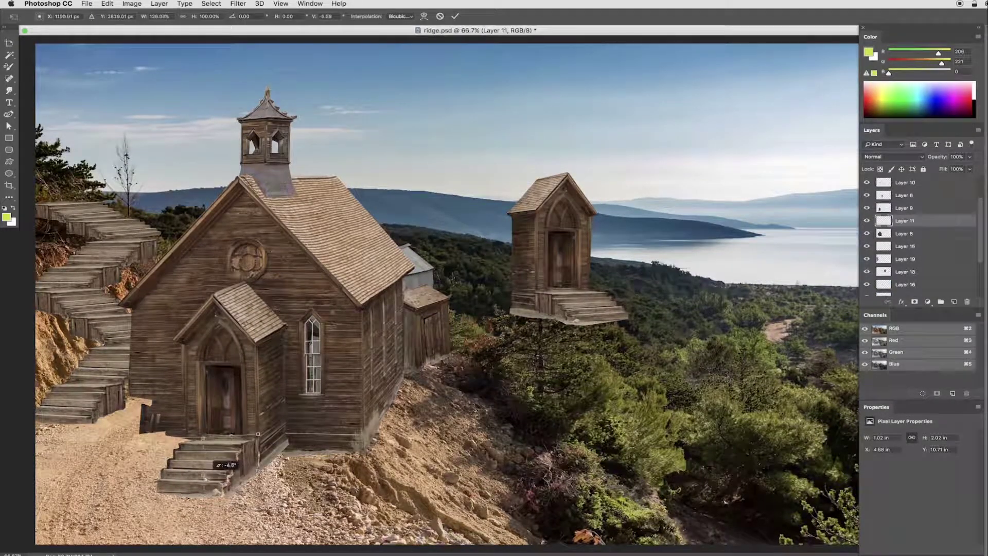
{"action": "key", "text": "Return"}
{"action": "left_click", "coordinate": [199, 466], "text": "ctrl"}
{"action": "key", "text": "Return"}
{"action": "key", "text": "l"}
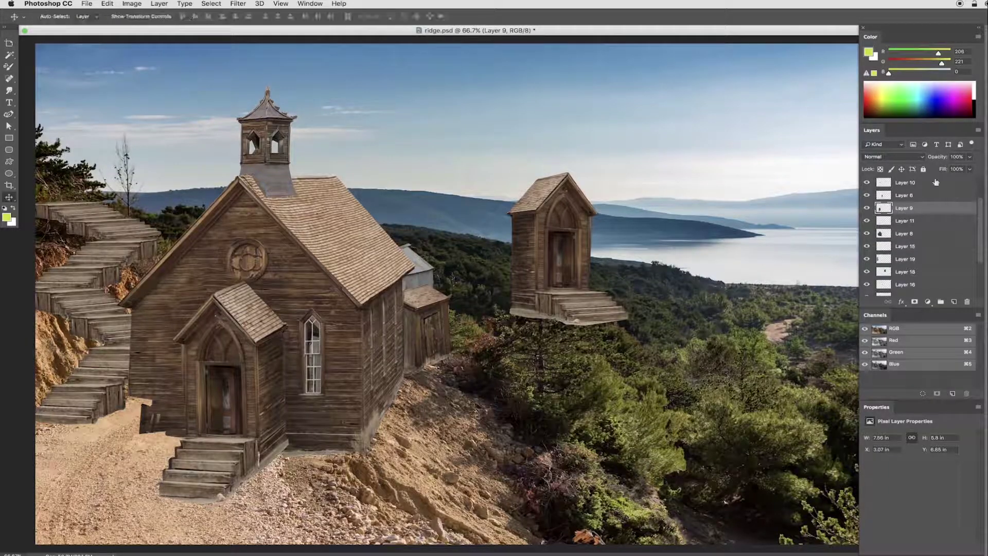
{"action": "scroll", "coordinate": [936, 182], "scroll_direction": "up", "scroll_amount": 3}
{"action": "key", "text": "ctrl+alt+a"}
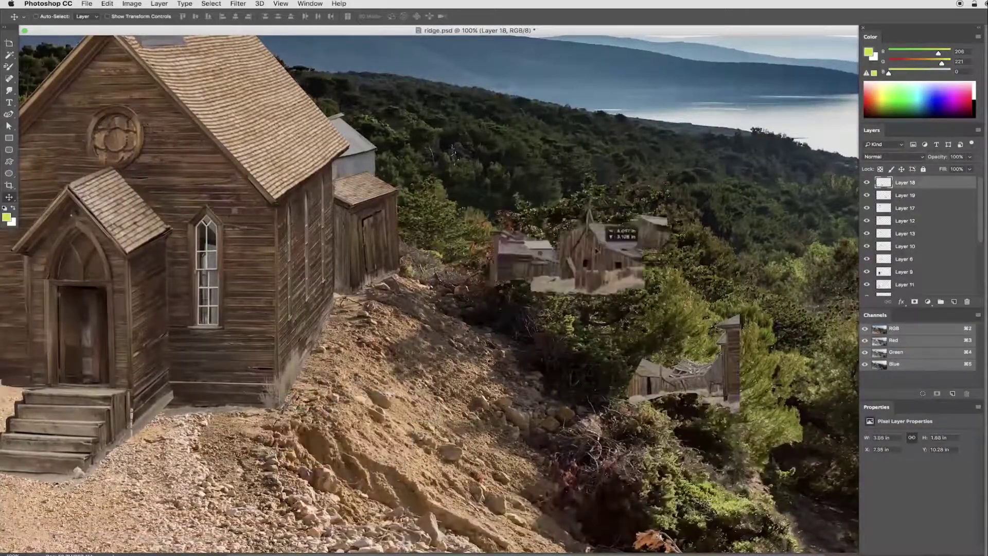
Step: Flip the village house horizontally and move it up onto the ridge
{"action": "key", "text": "ctrl+t"}
{"action": "right_click", "coordinate": [551, 261]}
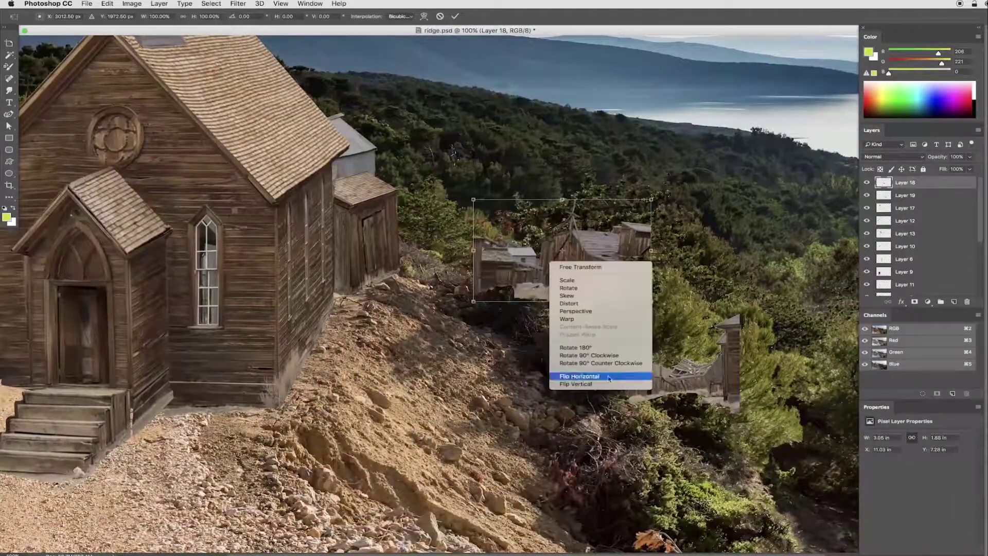
{"action": "left_click", "coordinate": [572, 378]}
{"action": "left_click_drag", "start_coordinate": [617, 278], "coordinate": [538, 247]}
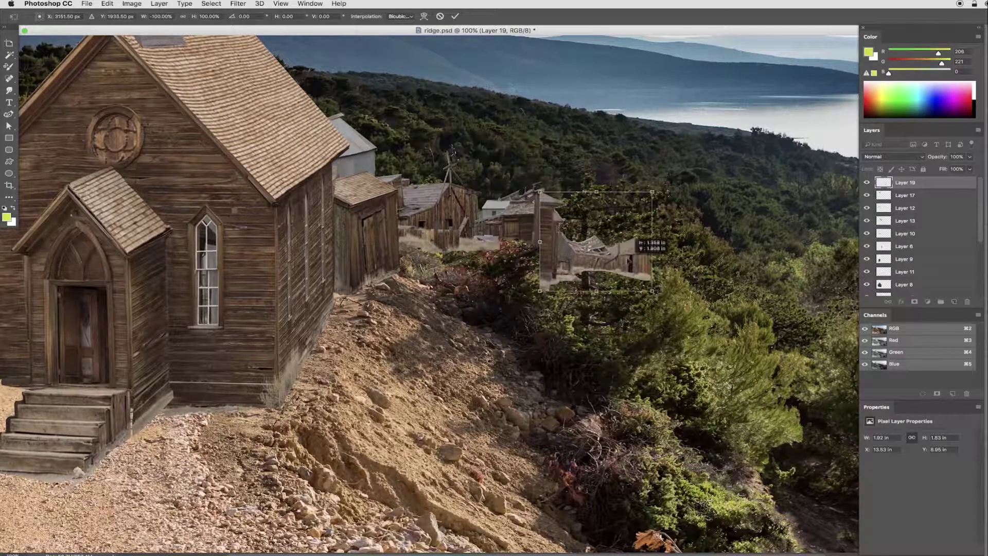
{"action": "key", "text": "Return"}
{"action": "key", "text": "l"}
Step: Level the tower, move it up beside the shed, and shift the house further left
{"action": "left_click_drag", "start_coordinate": [667, 177], "coordinate": [674, 182]}
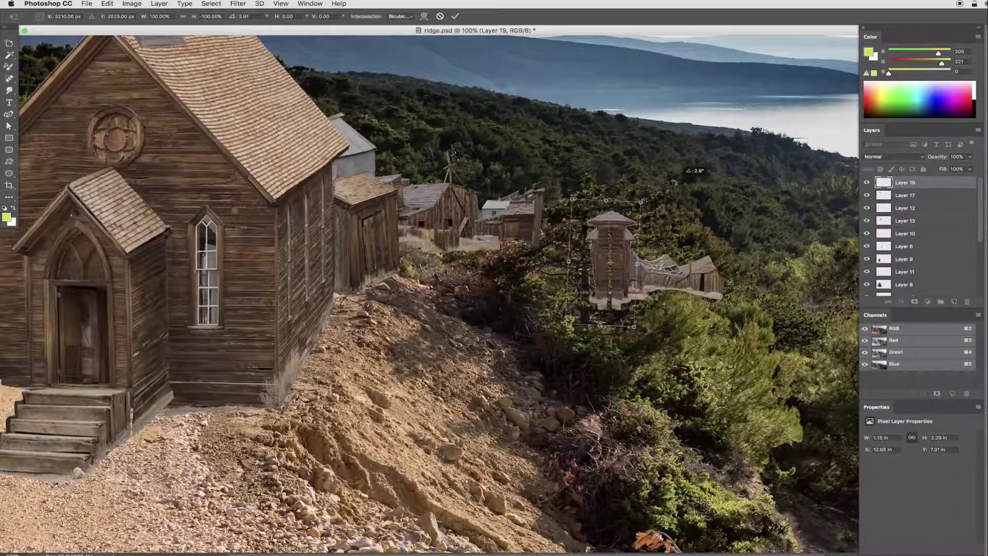
{"action": "key", "text": "Return"}
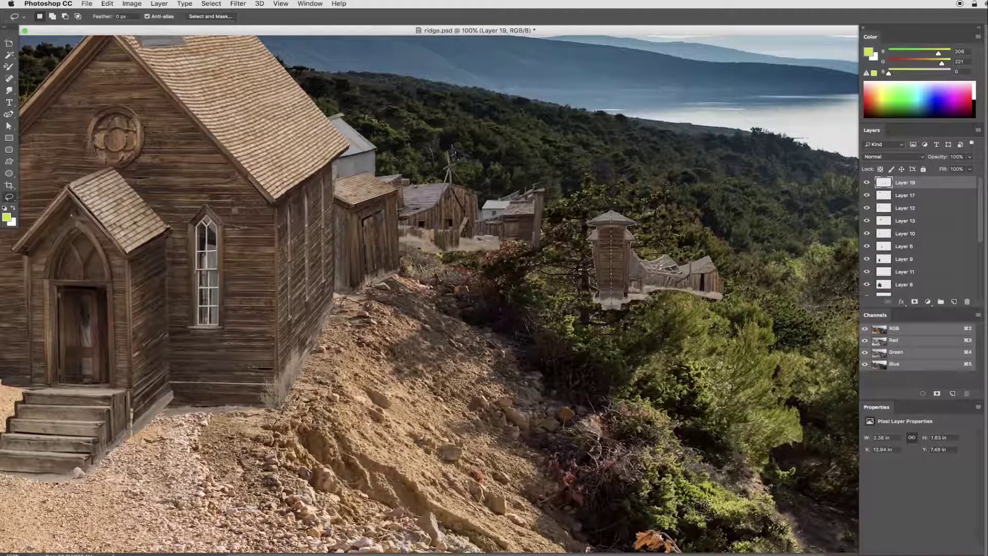
{"action": "mouse_move", "coordinate": [612, 260]}
{"action": "left_mouse_down"}
{"action": "mouse_move", "coordinate": [570, 211]}
{"action": "mouse_move", "coordinate": [523, 184]}
{"action": "left_mouse_up"}
{"action": "key", "text": "Return"}
{"action": "left_click_drag", "start_coordinate": [684, 276], "coordinate": [586, 233]}
Step: Flip the tower horizontally, then toggle the stairs and village layers to compare
{"action": "left_click", "coordinate": [546, 216], "text": "ctrl"}
{"action": "key", "text": "ctrl+t"}
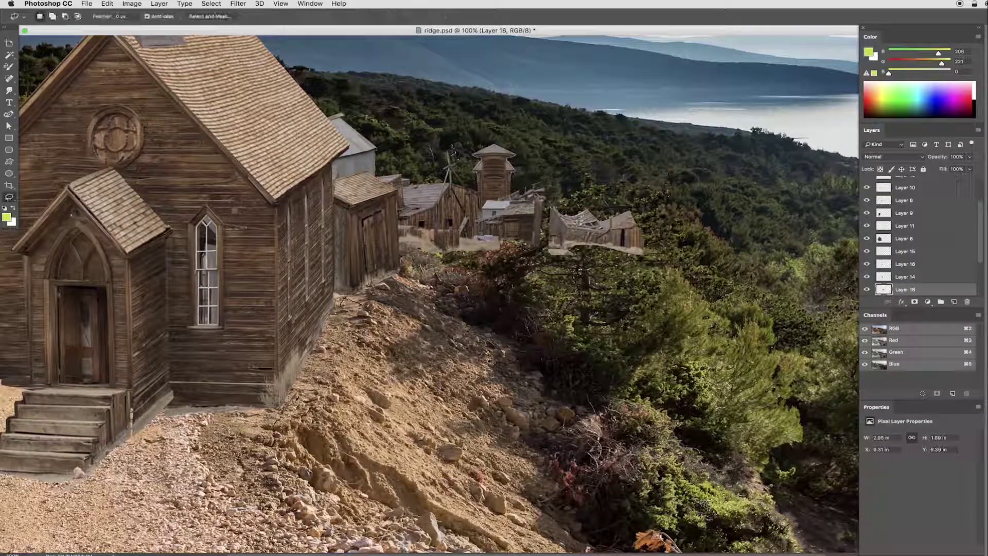
{"action": "right_click", "coordinate": [545, 217]}
{"action": "left_click", "coordinate": [566, 317]}
{"action": "key", "text": "Return"}
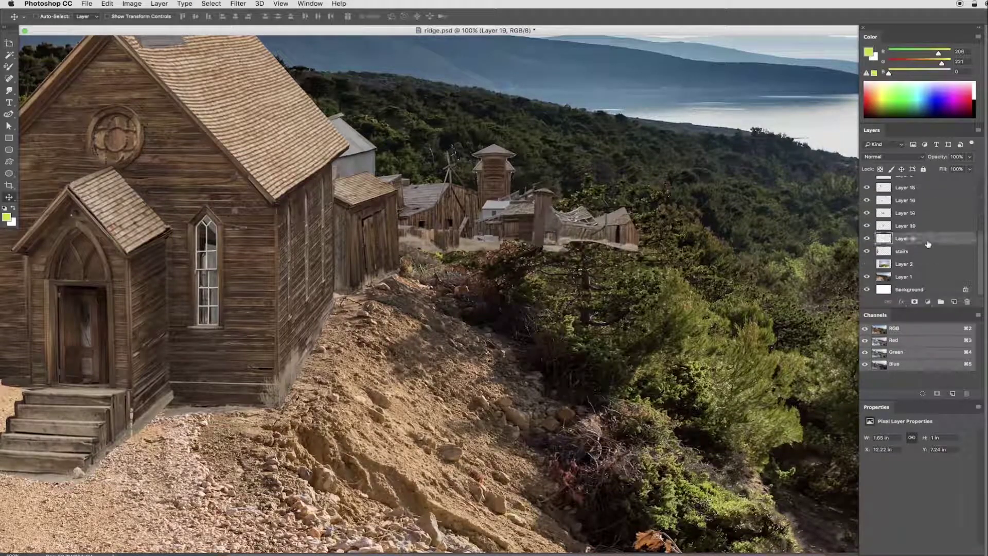
{"action": "key", "text": "ctrl+minus"}
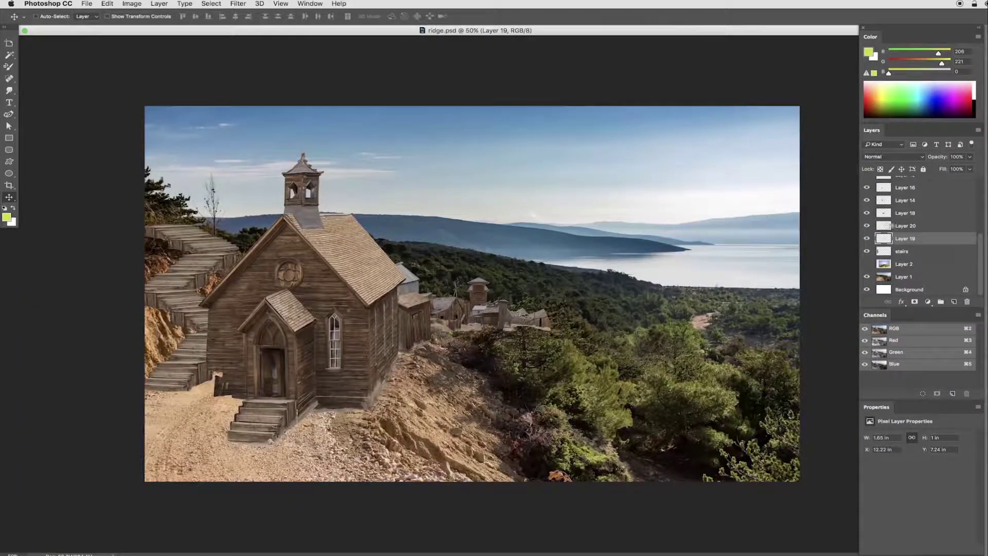
{"action": "left_click_drag", "start_coordinate": [867, 251], "coordinate": [872, 209]}
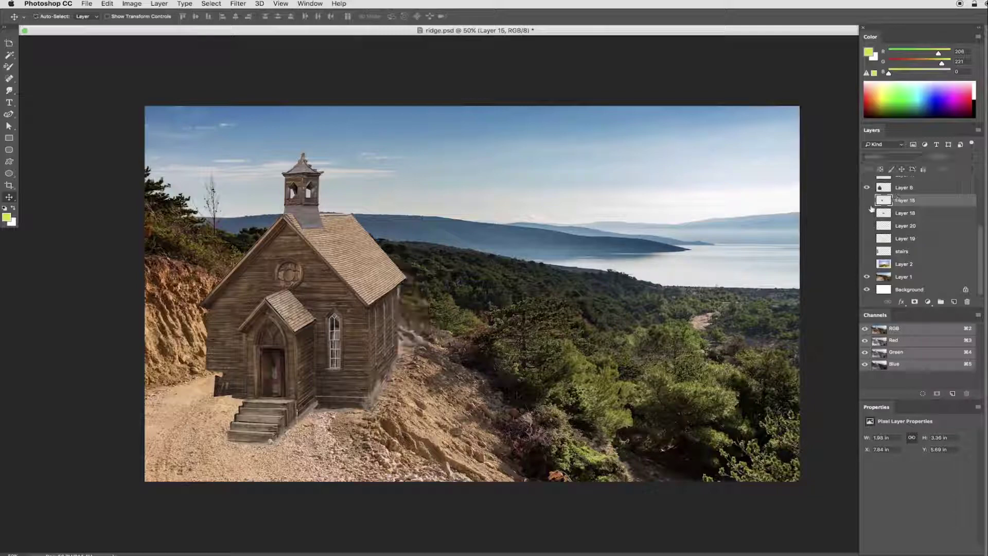
{"action": "left_click_drag", "start_coordinate": [867, 200], "coordinate": [867, 246]}
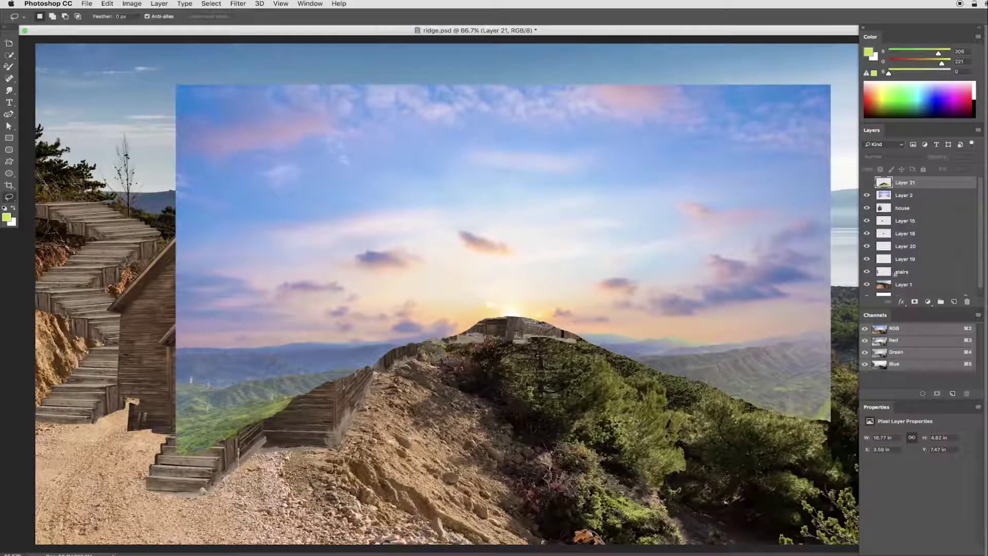
Step: Move the sunset sky layer below the stairs and squash it up toward the horizon
{"action": "left_click", "coordinate": [905, 195]}
{"action": "key", "text": "v"}
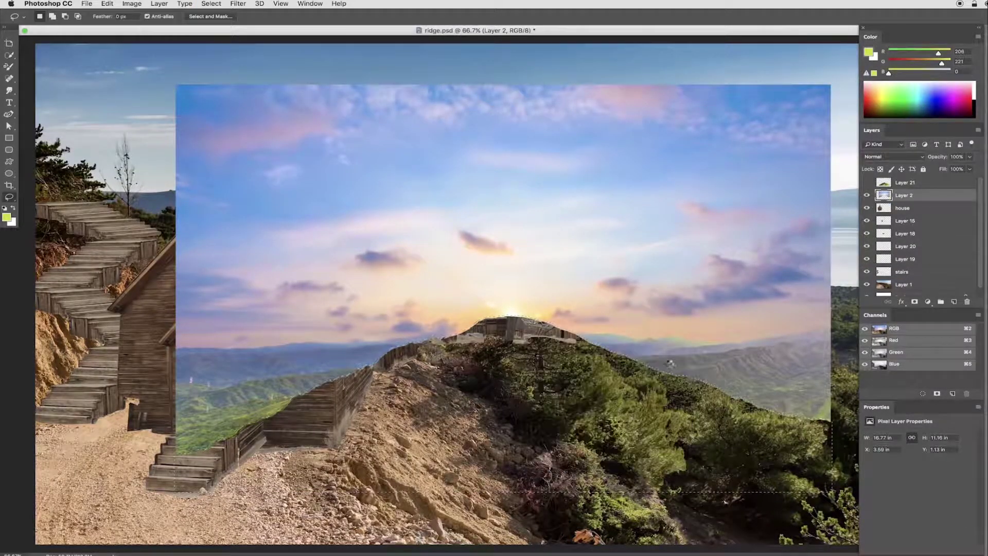
{"action": "left_click_drag", "start_coordinate": [934, 201], "coordinate": [904, 278]}
{"action": "key", "text": "ctrl+minus"}
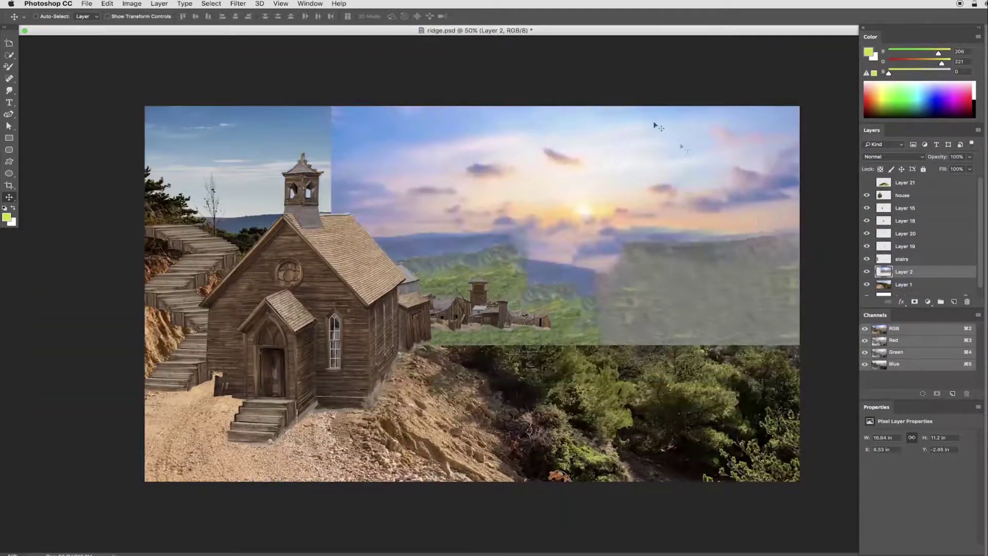
{"action": "key", "text": "ctrl+t"}
{"action": "left_click_drag", "start_coordinate": [583, 342], "coordinate": [583, 313]}
{"action": "key", "text": "Return"}
Step: Delete the grassy hill at upper left from the sky image
{"action": "key", "text": "m"}
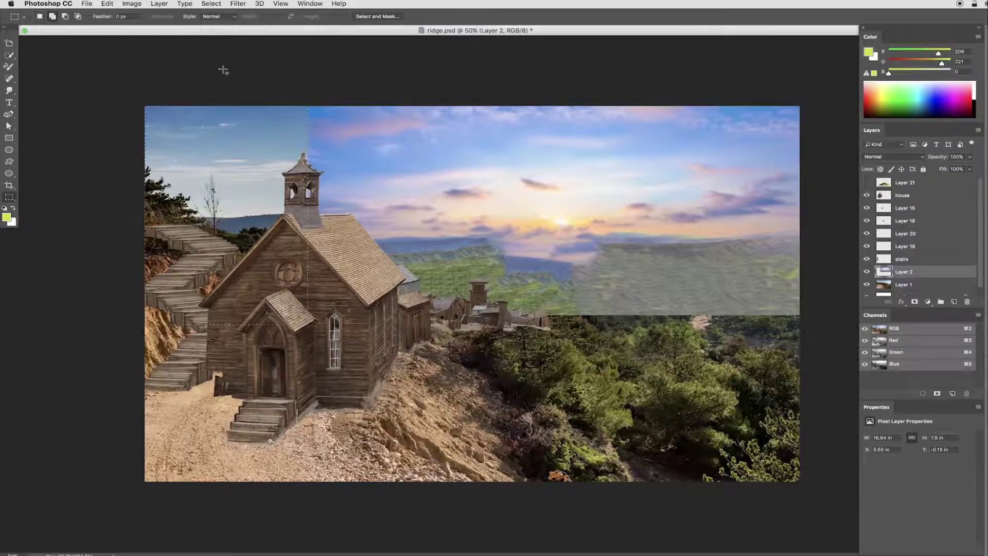
{"action": "left_click_drag", "start_coordinate": [145, 106], "coordinate": [307, 325]}
{"action": "key", "text": "BackSpace"}
{"action": "key", "text": "ctrl+d"}
Step: Fade the haze on the mask to reveal the sea and paint the far shore back
{"action": "key", "text": "j"}
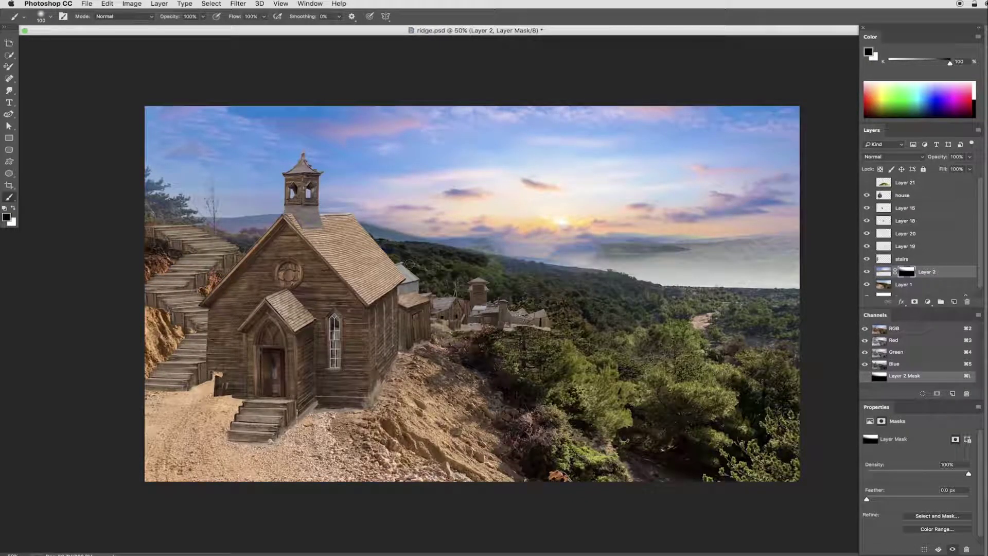
{"action": "left_click_drag", "start_coordinate": [410, 264], "coordinate": [515, 247]}
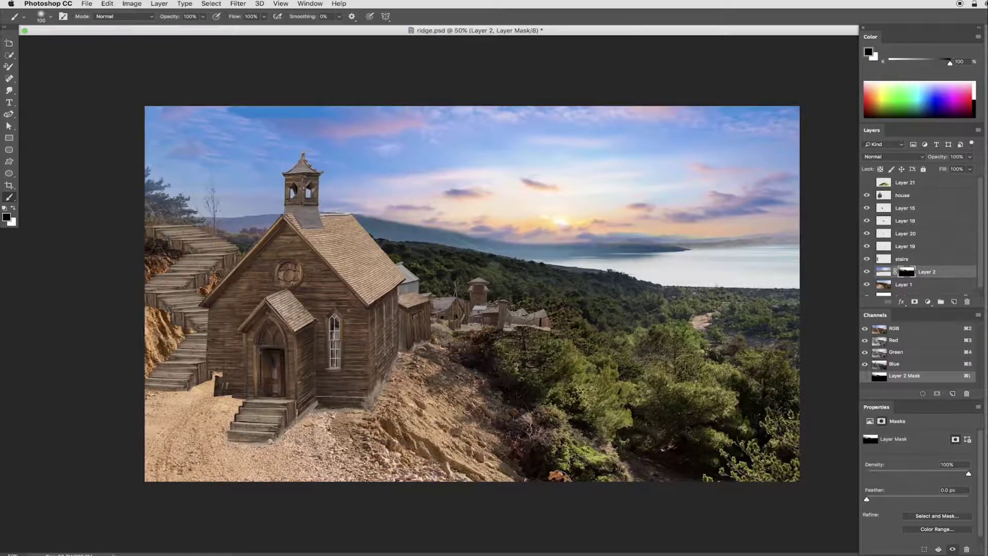
{"action": "right_click", "coordinate": [515, 259]}
{"action": "key", "text": "Return"}
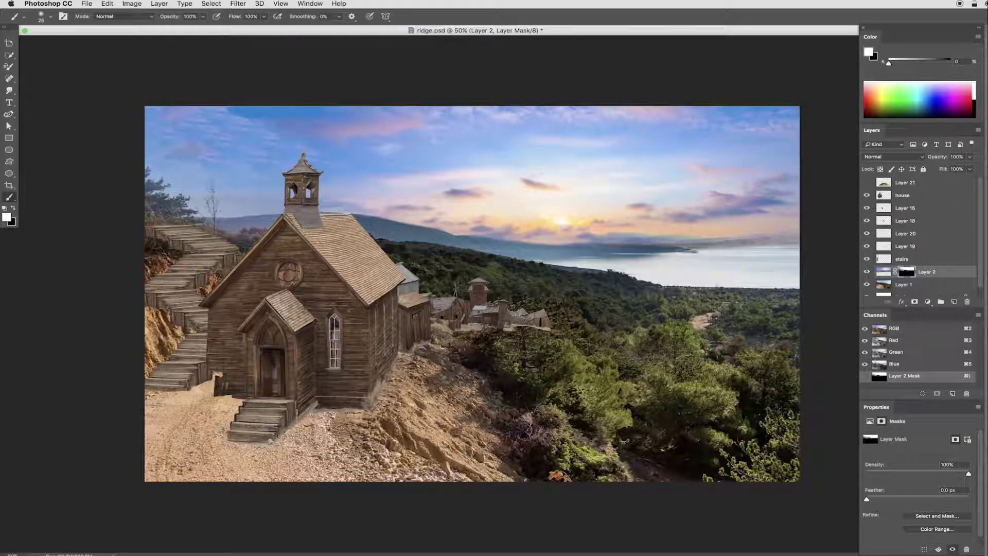
{"action": "key", "text": "x"}
{"action": "key", "text": "x"}
{"action": "left_click_drag", "start_coordinate": [705, 251], "coordinate": [798, 249]}
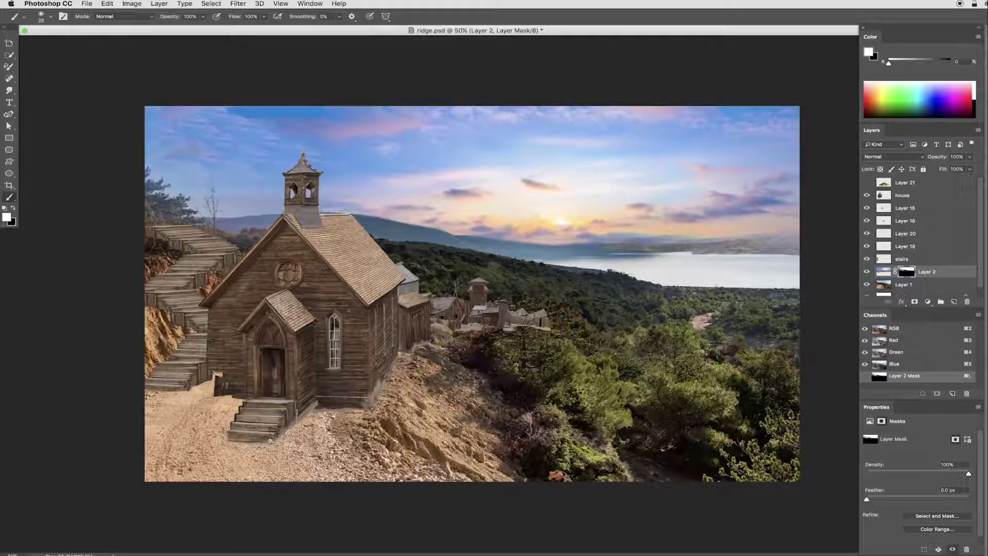
Step: Stretch the church layer taller and reposition it with Free Transform
{"action": "left_click", "coordinate": [902, 195]}
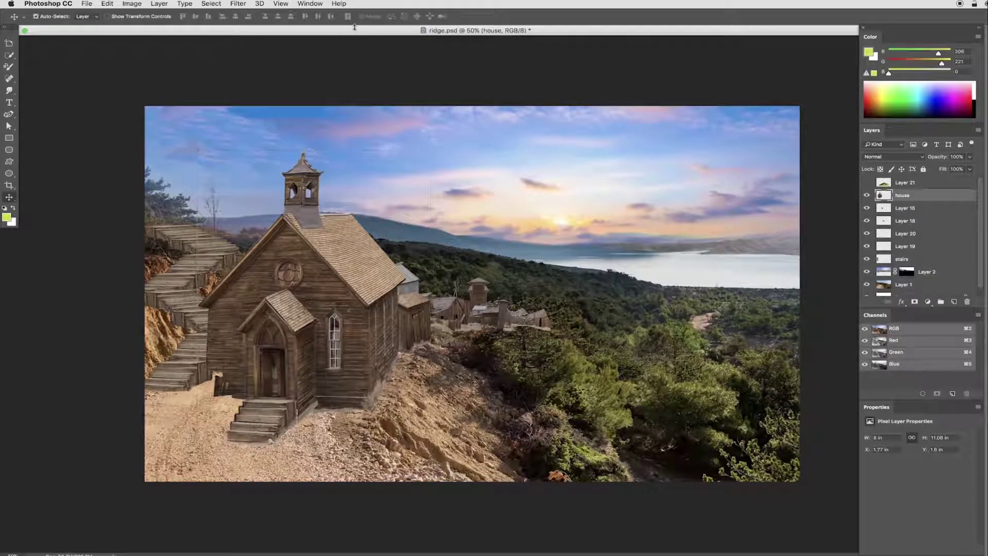
{"action": "key", "text": "ctrl+t"}
{"action": "left_click_drag", "start_coordinate": [313, 151], "coordinate": [314, 128]}
{"action": "left_click_drag", "start_coordinate": [351, 192], "coordinate": [353, 221]}
{"action": "key", "text": "Return"}
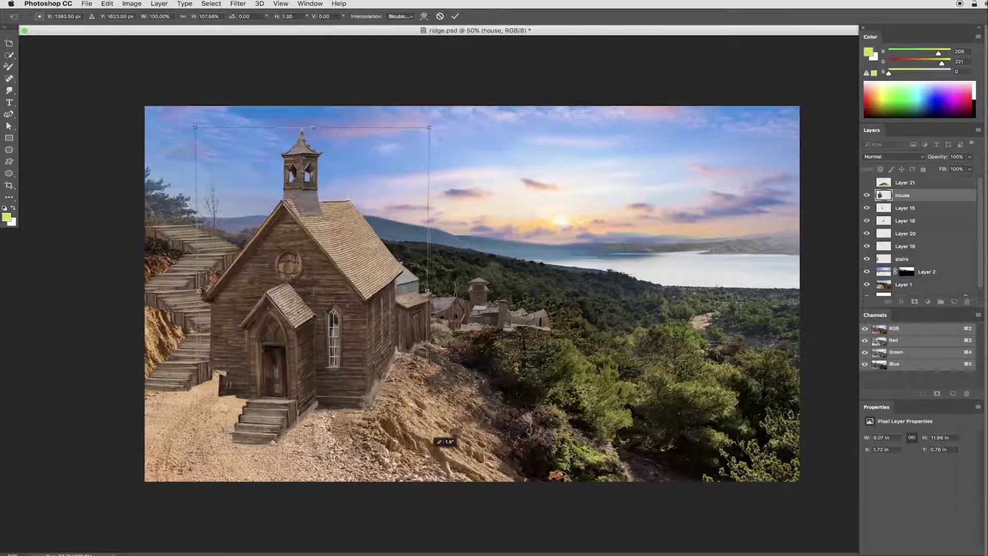
Step: Place the grassy hill image on the ridge and fill the road area with grass
{"action": "left_click", "coordinate": [867, 182]}
{"action": "left_click", "coordinate": [905, 183]}
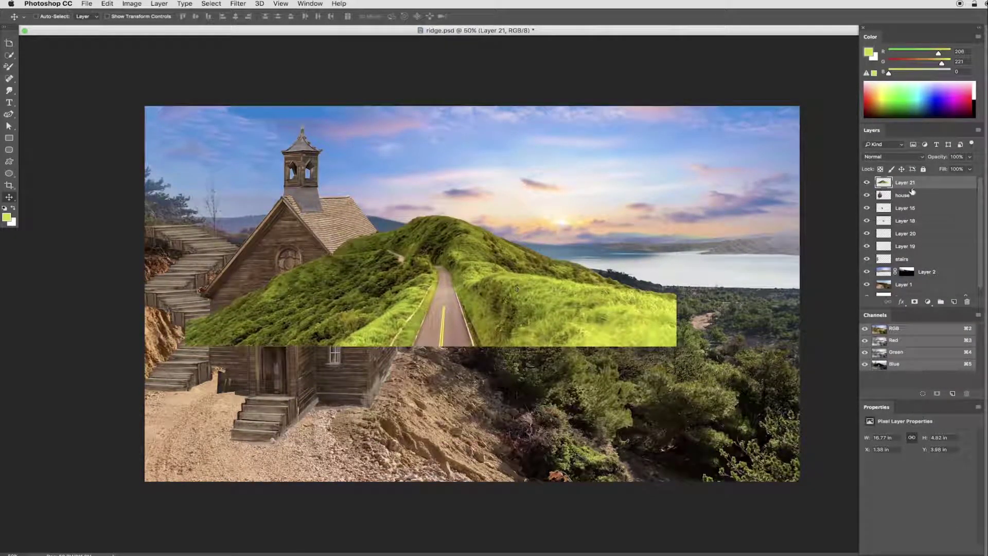
{"action": "key", "text": "ctrl+bracketleft"}
{"action": "key", "text": "ctrl+bracketleft"}
{"action": "key", "text": "ctrl+bracketleft"}
{"action": "mouse_move", "coordinate": [587, 320]}
{"action": "left_mouse_down"}
{"action": "mouse_move", "coordinate": [640, 321]}
{"action": "mouse_move", "coordinate": [672, 395]}
{"action": "mouse_move", "coordinate": [548, 295]}
{"action": "left_mouse_up"}
{"action": "key", "text": "shift+BackSpace"}
{"action": "key", "text": "Return"}
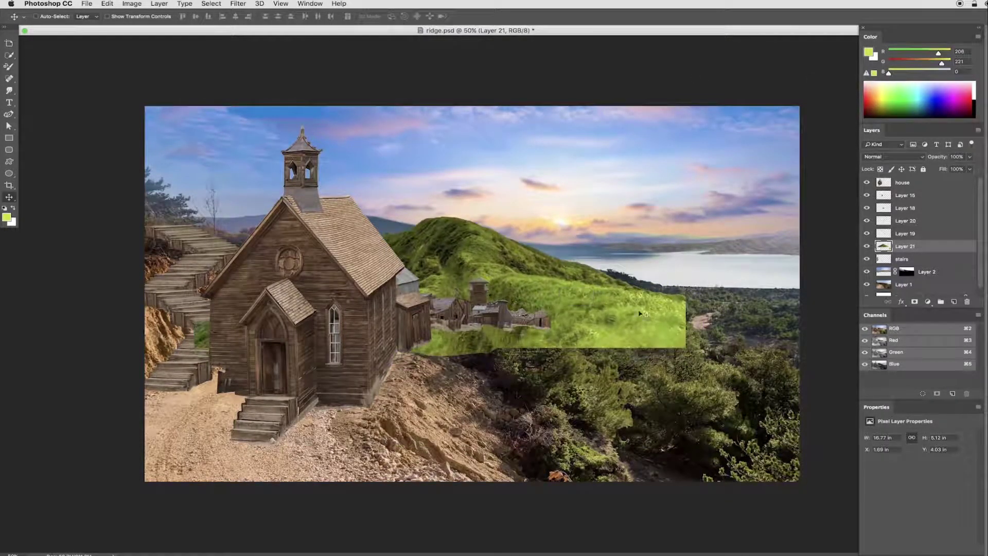
{"action": "left_click_drag", "start_coordinate": [649, 299], "coordinate": [615, 291]}
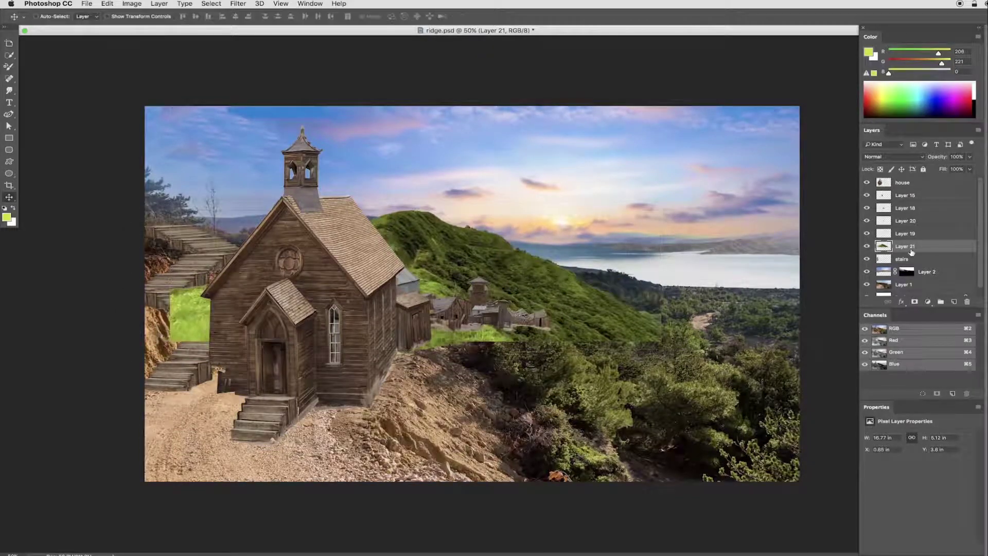
Step: Mask away the top of the green hillside on Layer 21 and save the document
{"action": "key", "text": "g"}
{"action": "left_click", "coordinate": [915, 301]}
{"action": "key", "text": "b"}
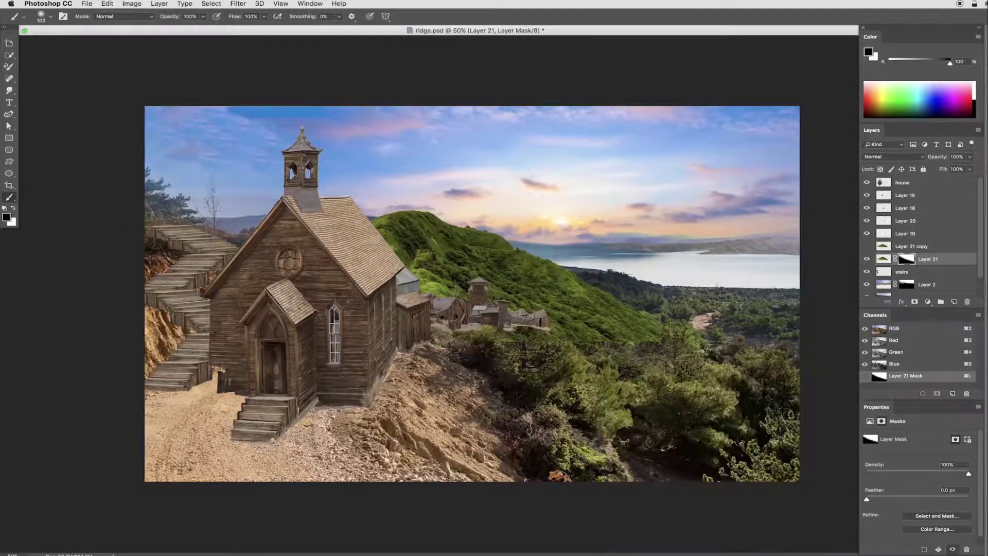
{"action": "left_click_drag", "start_coordinate": [391, 222], "coordinate": [647, 334]}
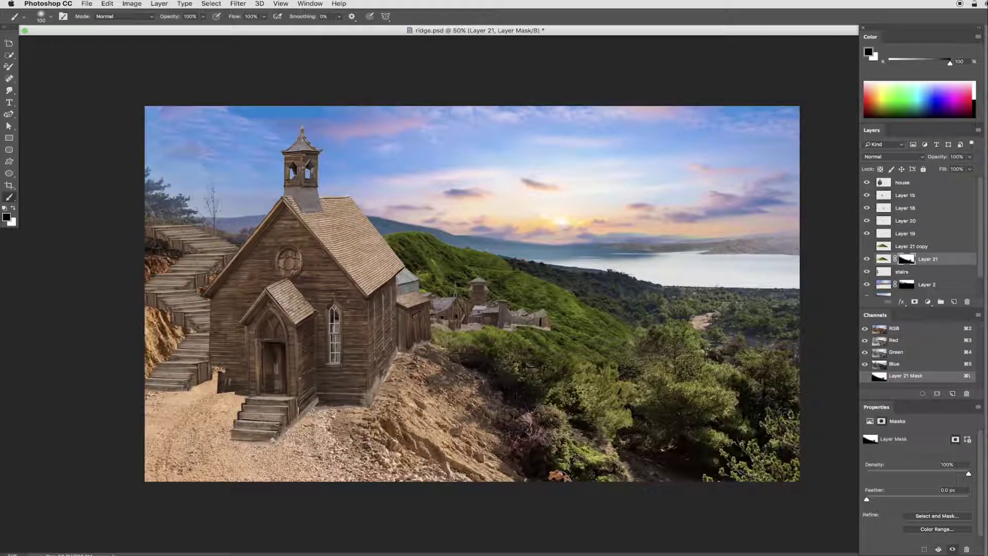
{"action": "left_click_drag", "start_coordinate": [558, 294], "coordinate": [608, 318]}
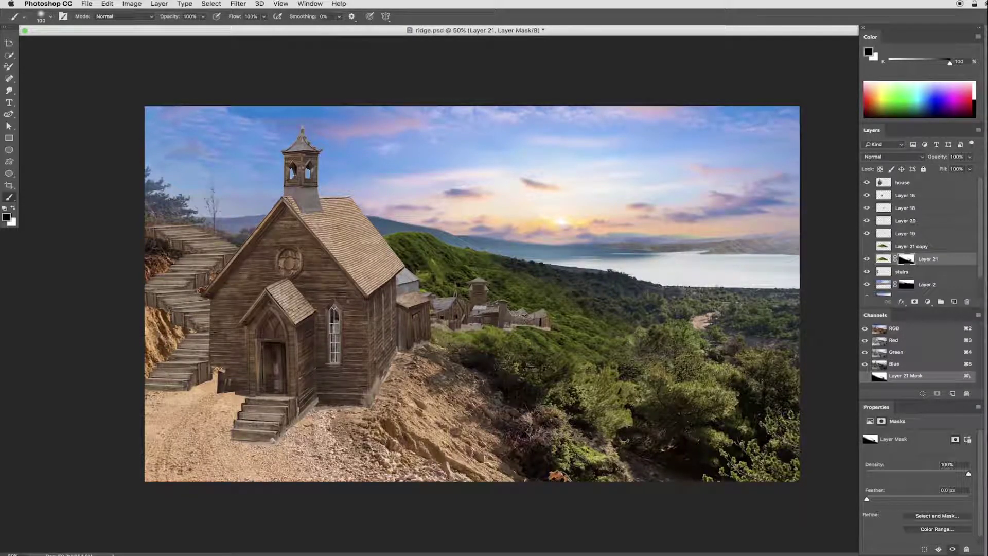
{"action": "key", "text": "ctrl+s"}
Step: Show the Layer 21 copy grass, move it to the lower right and flip it
{"action": "key", "text": "v"}
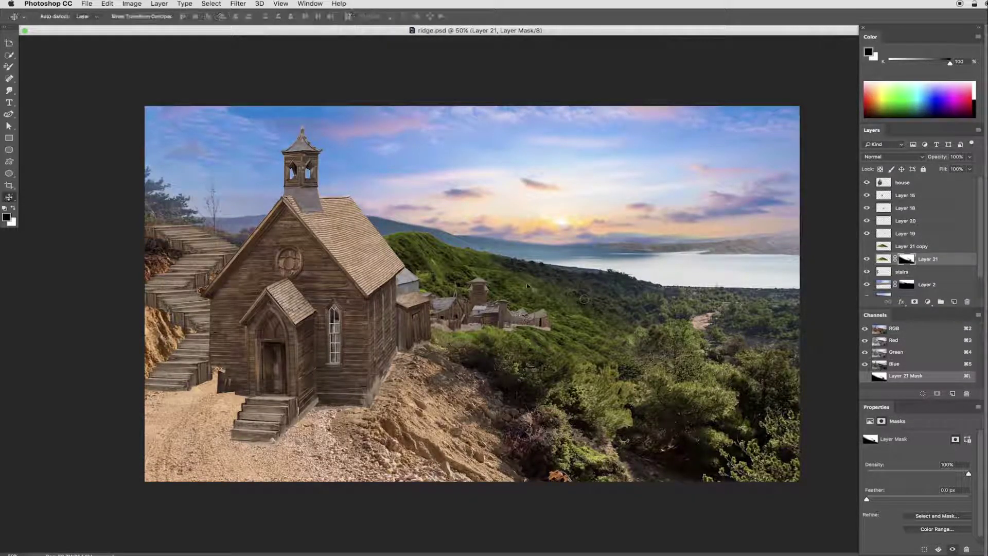
{"action": "left_click", "coordinate": [867, 246]}
{"action": "left_click", "coordinate": [911, 246]}
{"action": "mouse_move", "coordinate": [514, 278]}
{"action": "left_mouse_down"}
{"action": "mouse_move", "coordinate": [616, 400]}
{"action": "mouse_move", "coordinate": [217, 470]}
{"action": "left_mouse_up"}
{"action": "key", "text": "ctrl+t"}
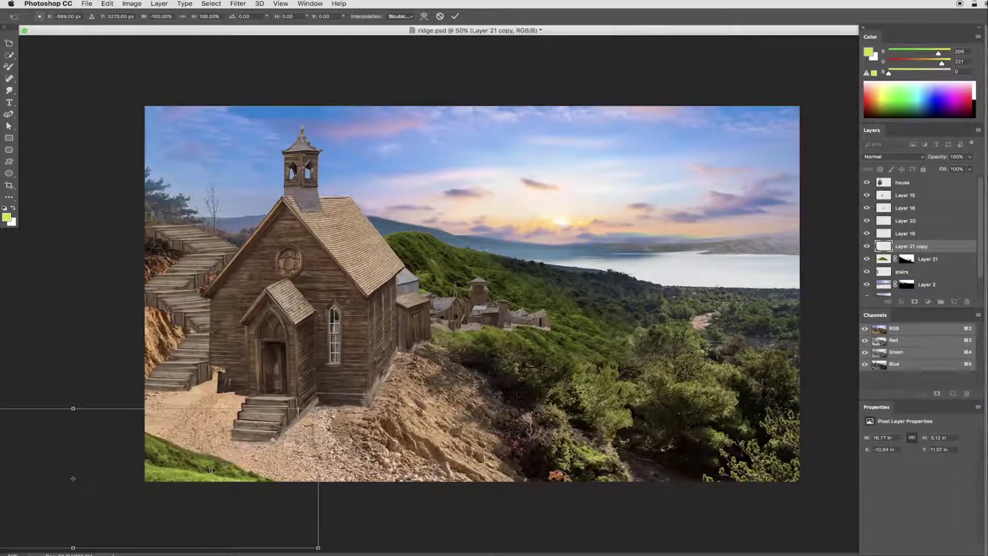
{"action": "key", "text": "Return"}
Step: Duplicate the grass layer to cover the canvas, hide it, and rename it 'moss'
{"action": "key", "text": "ctrl+j"}
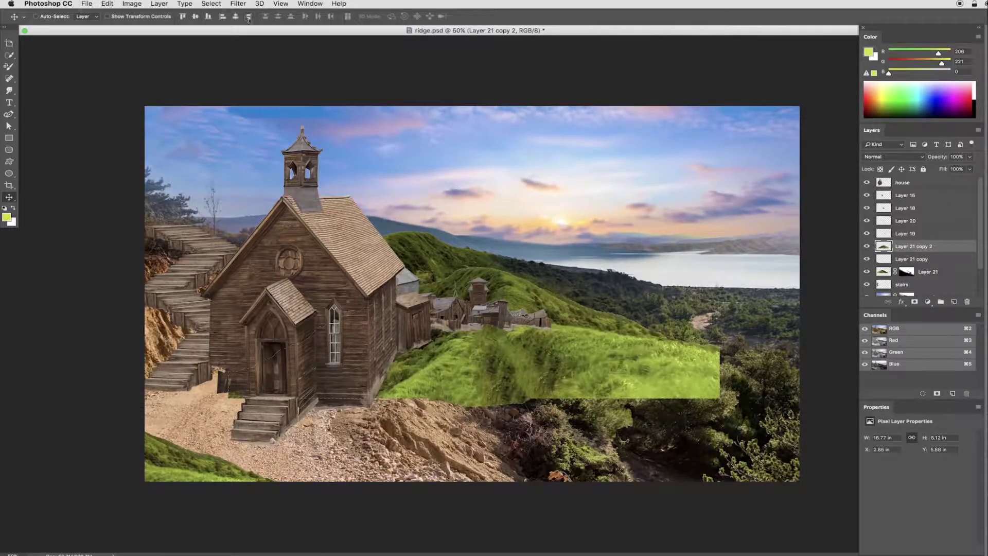
{"action": "left_click", "coordinate": [238, 3]}
{"action": "key", "text": "Escape"}
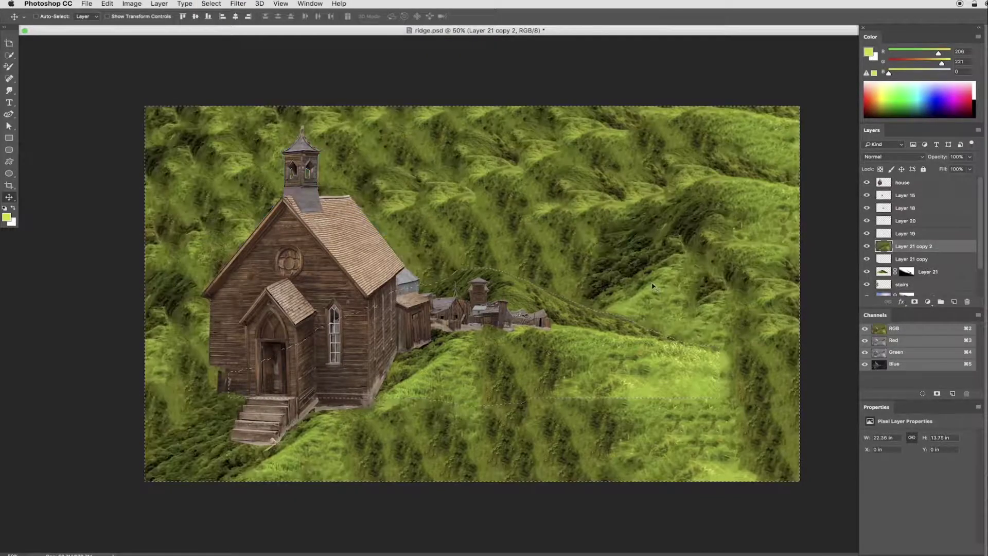
{"action": "key", "text": "ctrl+comma"}
{"action": "double_click", "coordinate": [913, 247]}
{"action": "type", "text": "moss"}
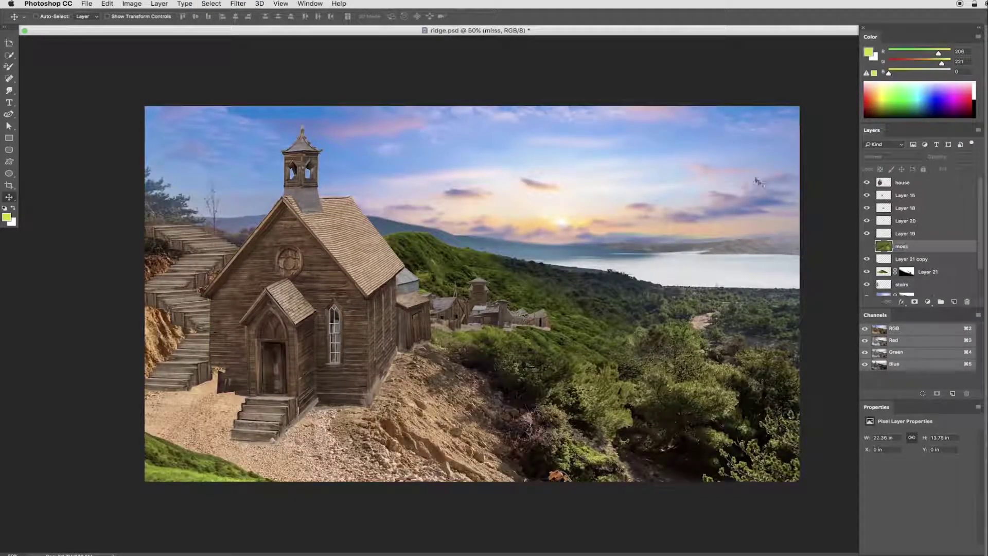
{"action": "left_click", "coordinate": [912, 182]}
Step: Place a shrunken copy of the stairs layer further right on the hillside
{"action": "left_click_drag", "start_coordinate": [867, 182], "coordinate": [874, 273]}
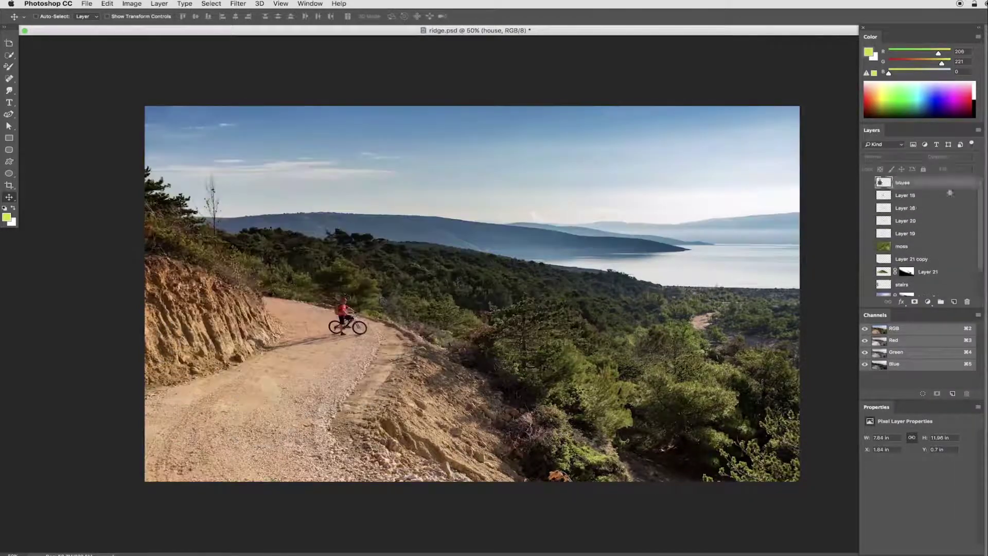
{"action": "left_click", "coordinate": [867, 251]}
{"action": "left_click_drag", "start_coordinate": [191, 309], "coordinate": [520, 337]}
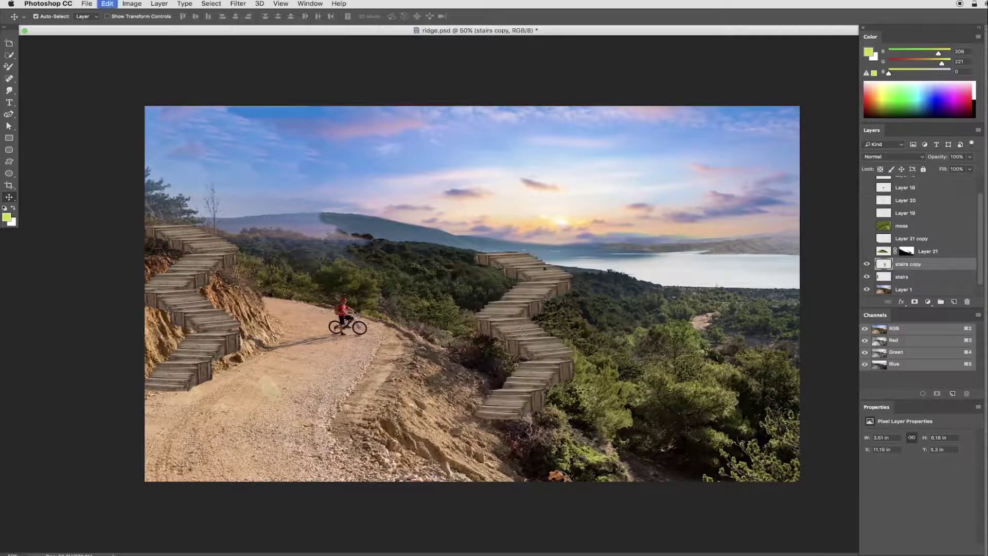
{"action": "key", "text": "ctrl+t"}
{"action": "left_click_drag", "start_coordinate": [576, 422], "coordinate": [502, 337]}
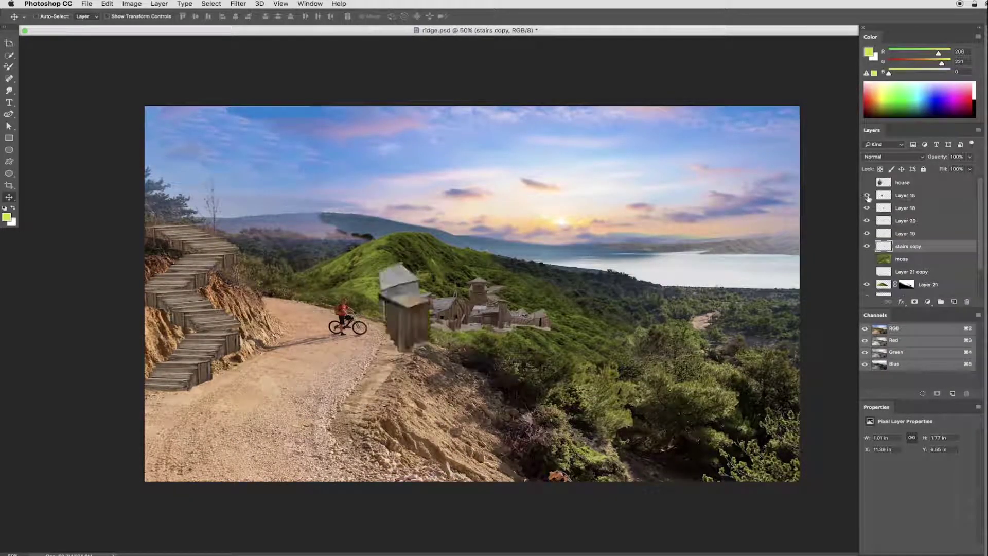
Step: Warp the stairs copy into a winding path down the slope
{"action": "key", "text": "ctrl+t"}
{"action": "right_click", "coordinate": [528, 355]}
{"action": "left_click", "coordinate": [551, 422]}
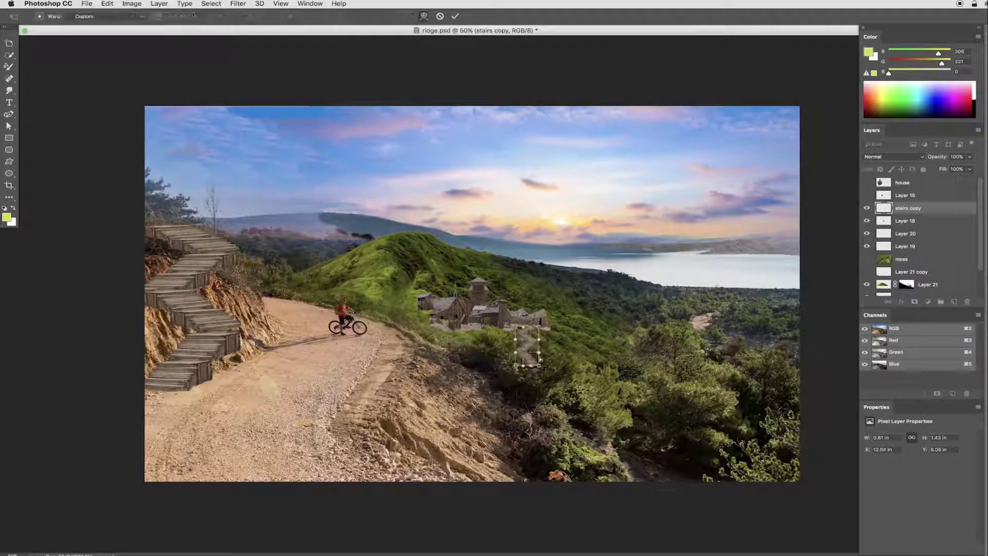
{"action": "left_click_drag", "start_coordinate": [526, 362], "coordinate": [530, 340]}
{"action": "key", "text": "Return"}
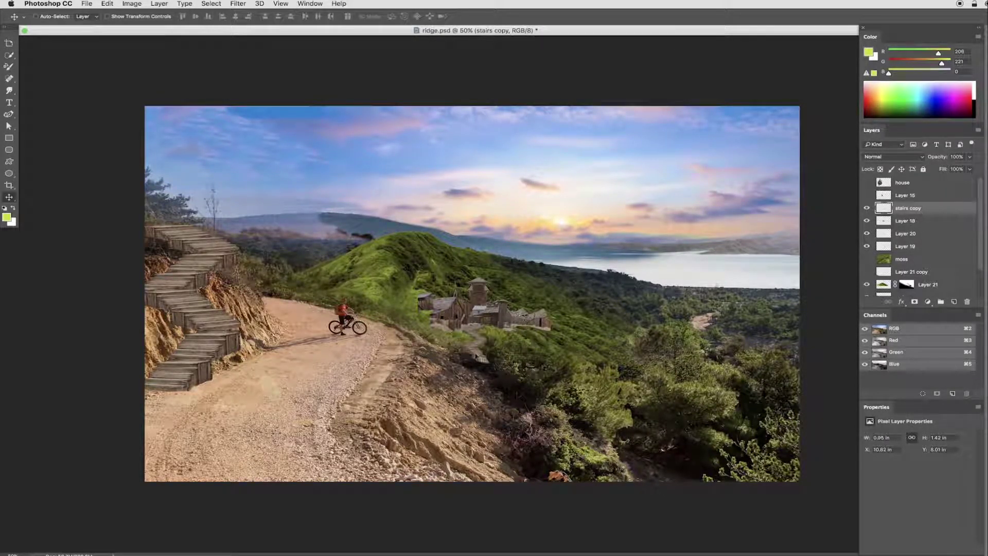
Step: Add a layer mask to the stairs copy and prepare a black brush
{"action": "key", "text": "ctrl+plus"}
{"action": "left_click", "coordinate": [915, 302]}
{"action": "key", "text": "b"}
{"action": "right_click", "coordinate": [561, 383]}
{"action": "key", "text": "Escape"}
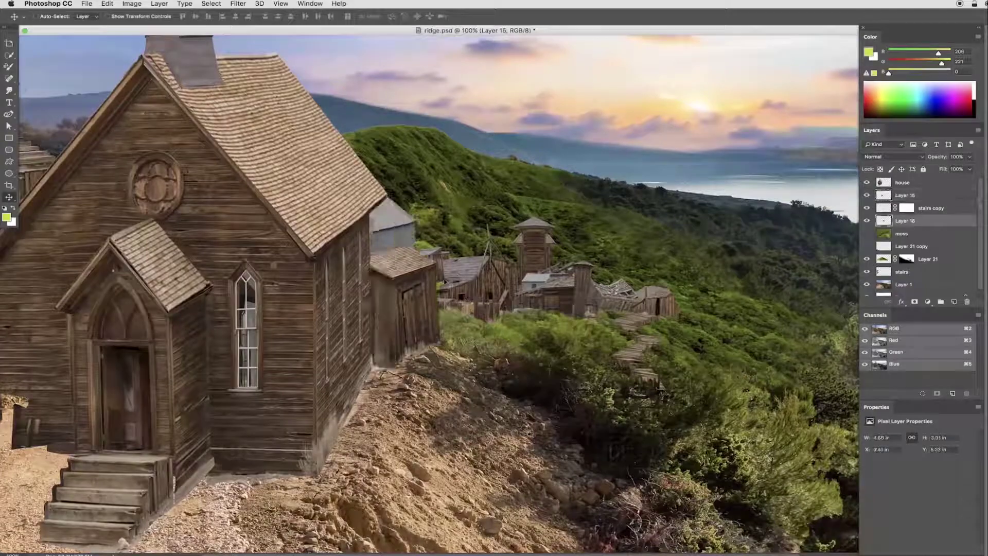
Step: Fill the gap in Layer 16's church wall with matching wood
{"action": "left_click", "coordinate": [911, 197]}
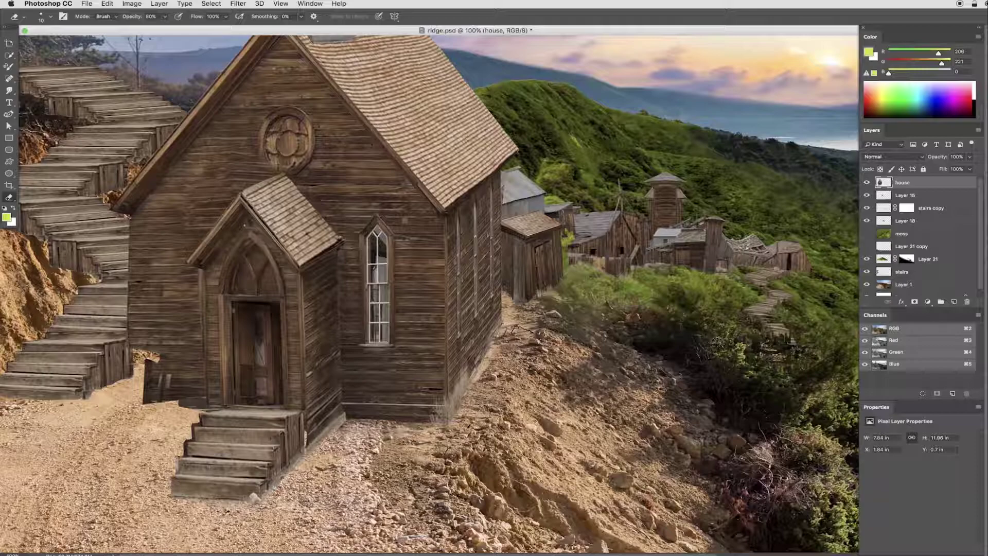
{"action": "key", "text": "l"}
{"action": "key", "text": "ctrl+z"}
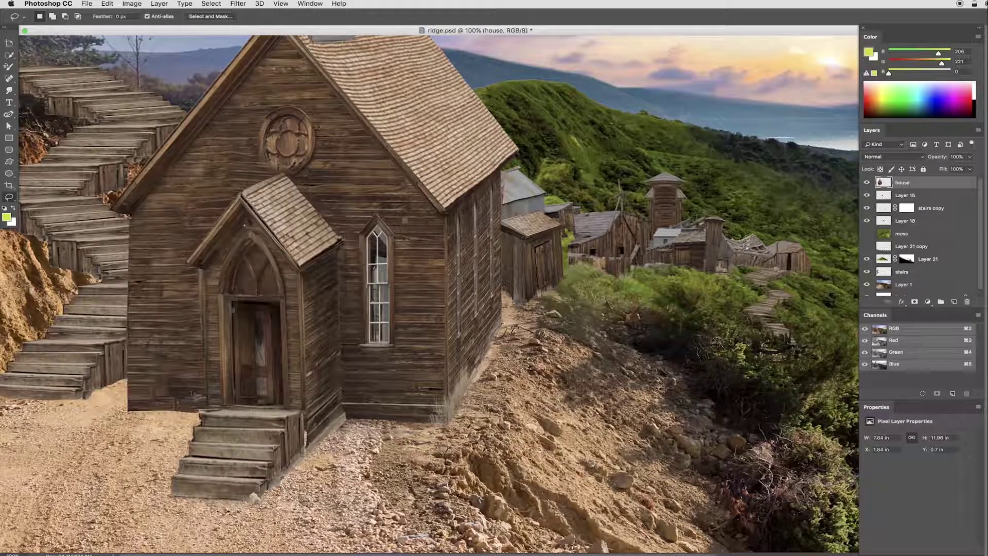
Step: Paint the stair edges with sampled beige and dark brown colours
{"action": "key", "text": "b"}
{"action": "left_click", "coordinate": [205, 430], "text": "alt"}
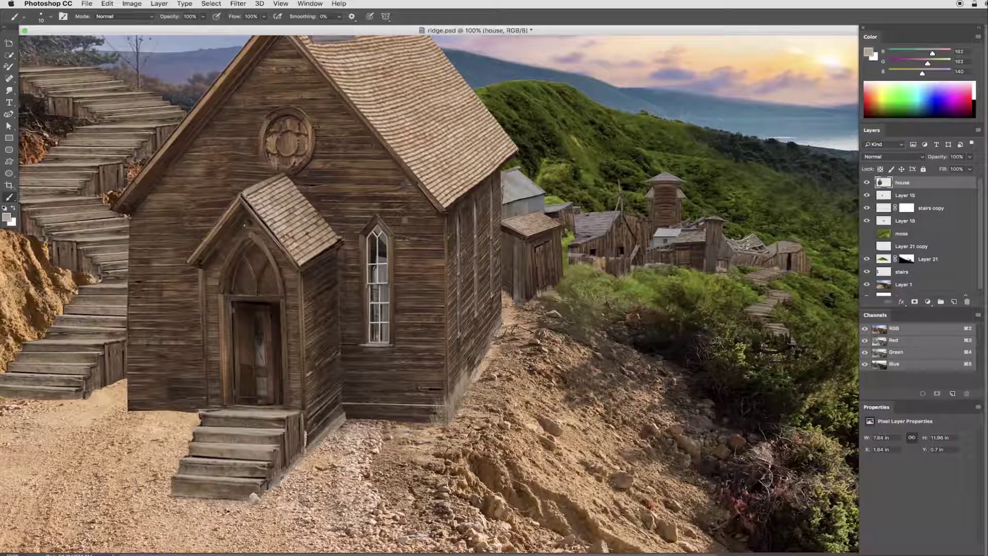
{"action": "left_click", "coordinate": [221, 482], "text": "alt"}
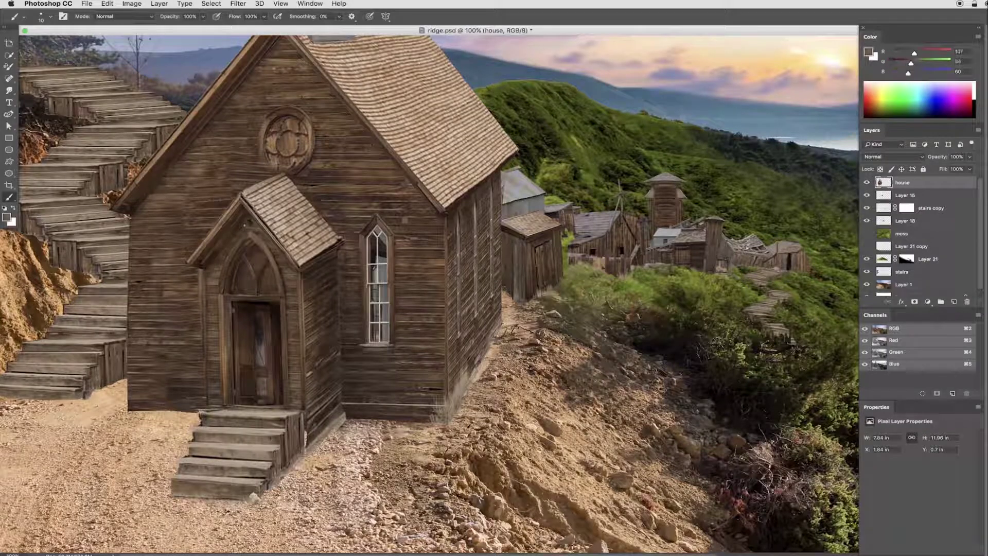
{"action": "key", "text": "d"}
{"action": "left_click", "coordinate": [263, 435], "text": "alt"}
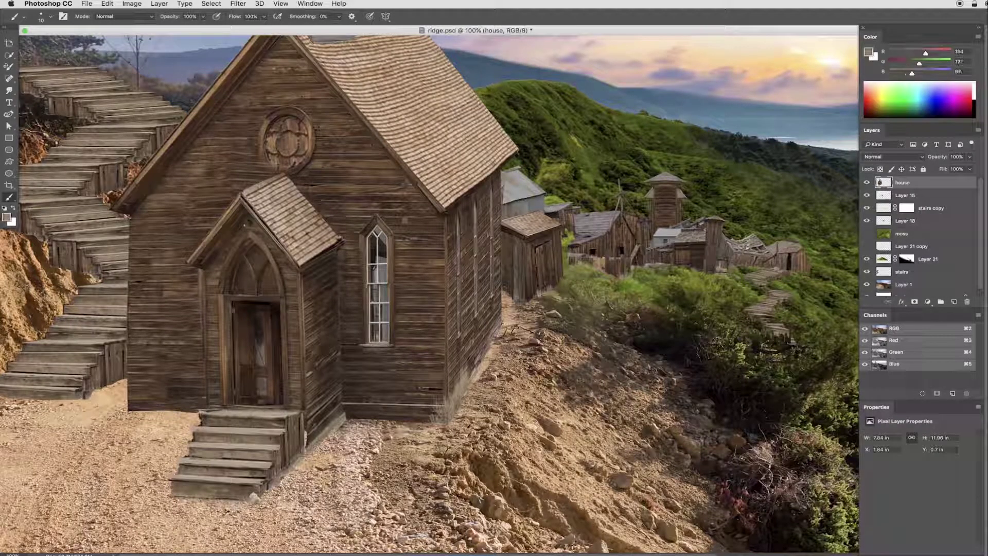
{"action": "key", "text": "e"}
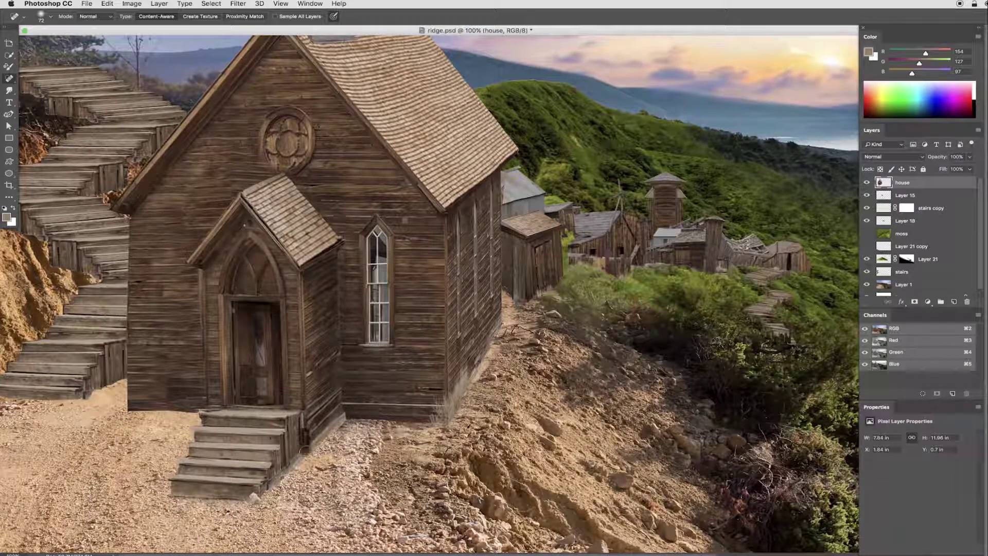
Step: Erase parts of the stairs layer and view the whole image
{"action": "left_click", "coordinate": [306, 447], "text": "ctrl"}
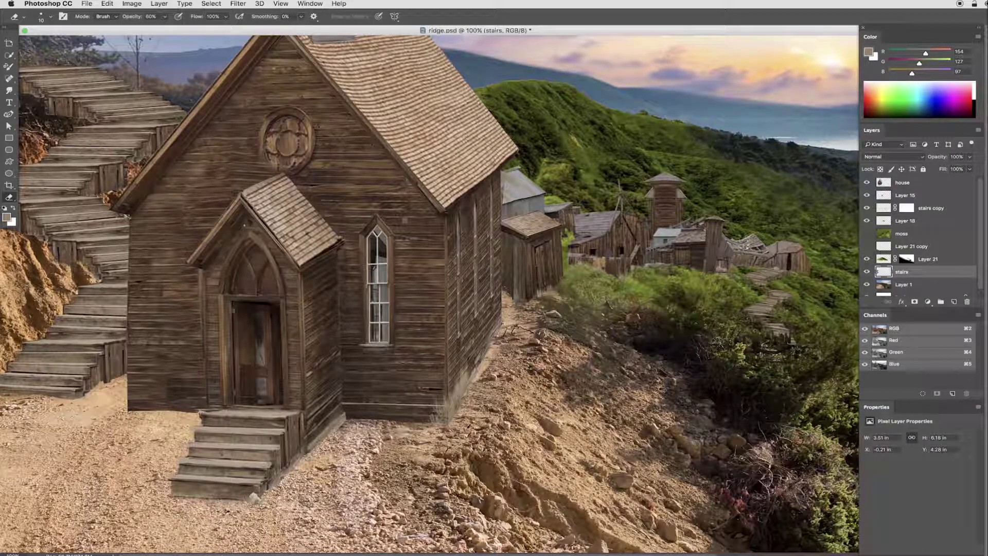
{"action": "scroll", "coordinate": [83, 222], "scroll_direction": "up", "scroll_amount": 2}
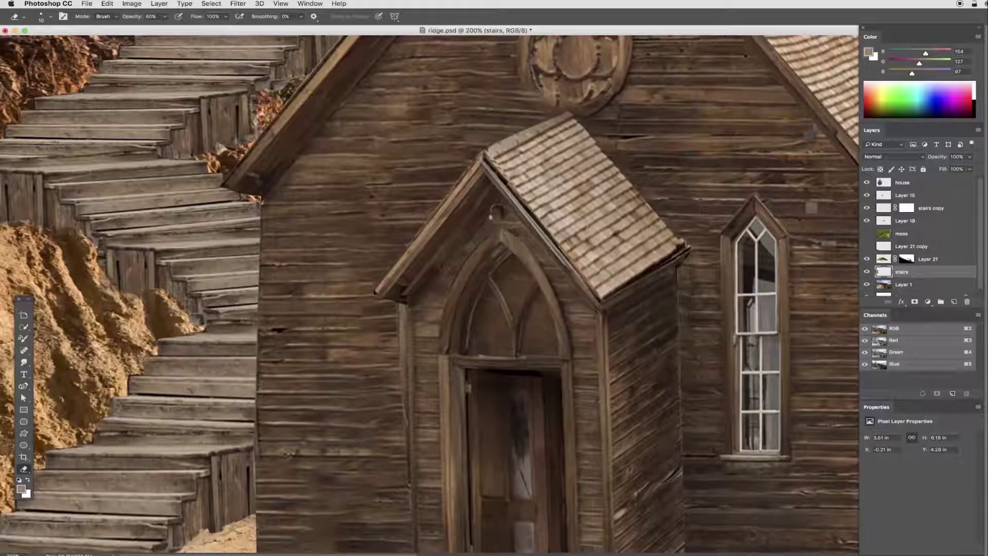
{"action": "scroll", "coordinate": [84, 222], "scroll_direction": "down", "scroll_amount": 1}
{"action": "scroll", "coordinate": [83, 222], "scroll_direction": "down", "scroll_amount": 1}
{"action": "key", "text": "l"}
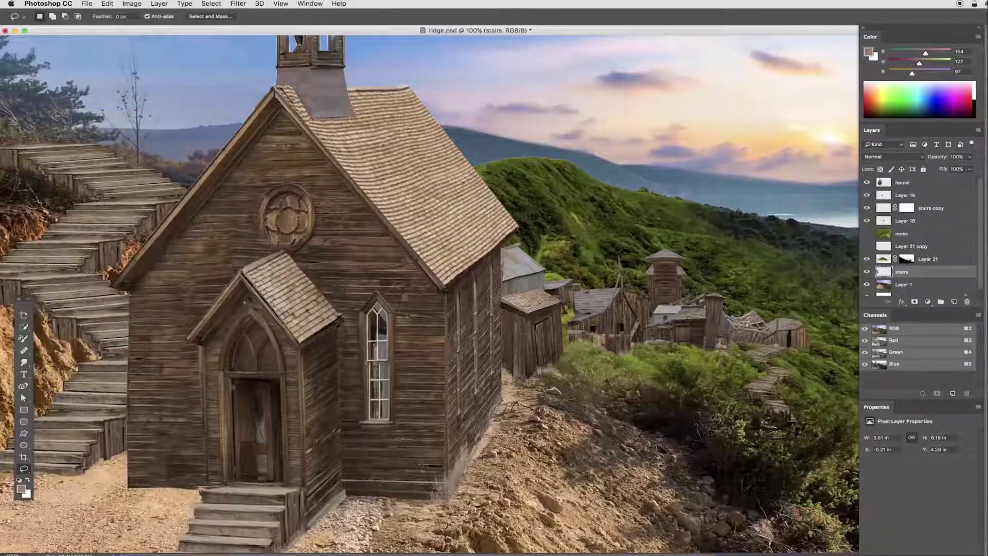
{"action": "key", "text": "alt+bracketleft"}
{"action": "scroll", "coordinate": [80, 196], "scroll_direction": "down", "scroll_amount": 1}
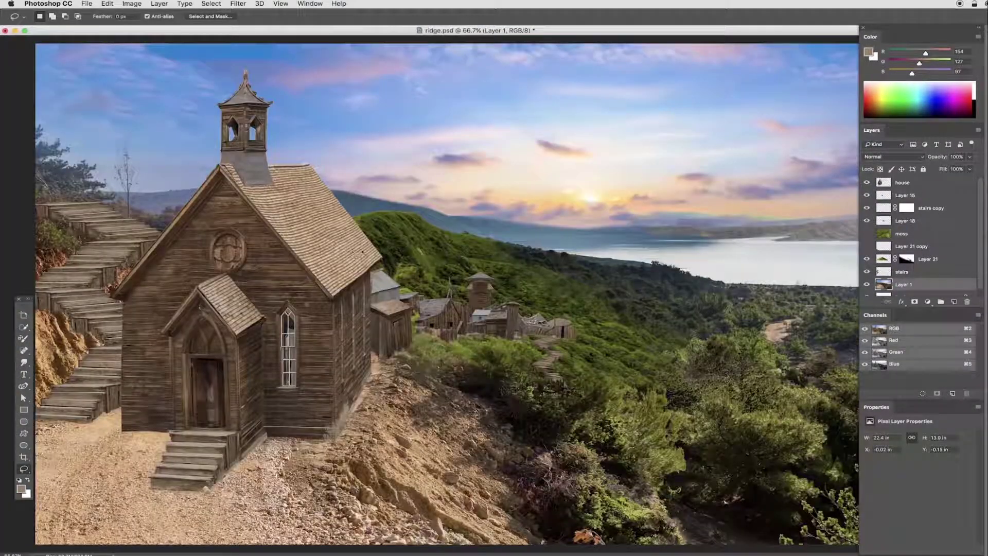
{"action": "key", "text": "v"}
{"action": "key", "text": "alt+period"}
Step: Add a blue-purple, darkening Curves adjustment clipped to the house layer
{"action": "left_click", "coordinate": [928, 302]}
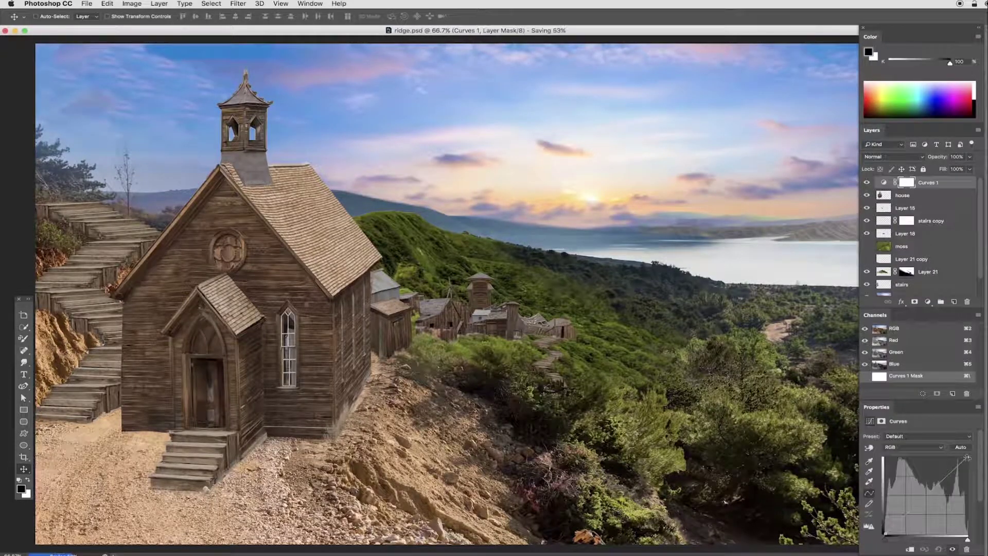
{"action": "left_click_drag", "start_coordinate": [926, 496], "coordinate": [924, 488]}
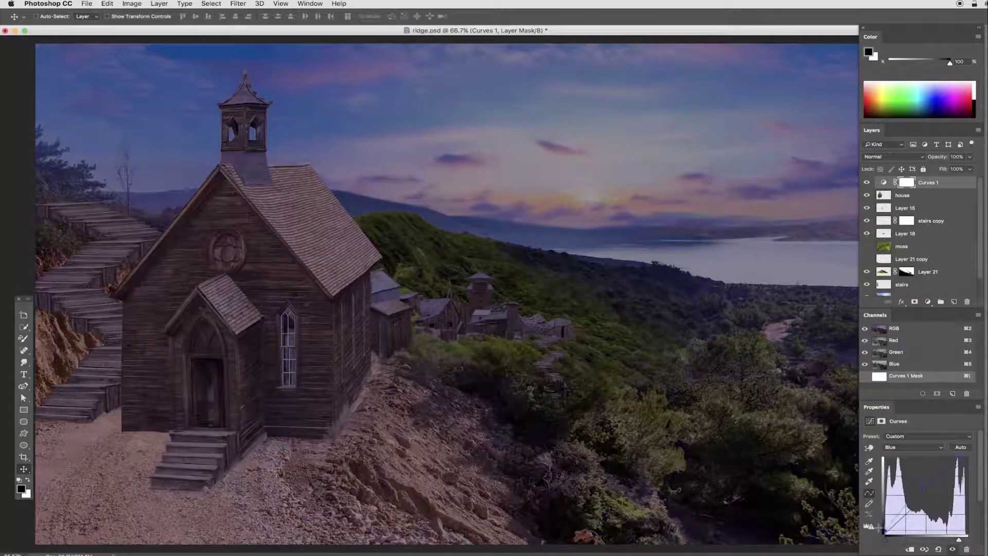
{"action": "key", "text": "alt+2"}
{"action": "left_click_drag", "start_coordinate": [968, 458], "coordinate": [968, 496]}
{"action": "key", "text": "ctrl+alt+g"}
Step: Exclude the church roof from the darkening and brighten the steps and lower wall at 30% opacity
{"action": "key", "text": "l"}
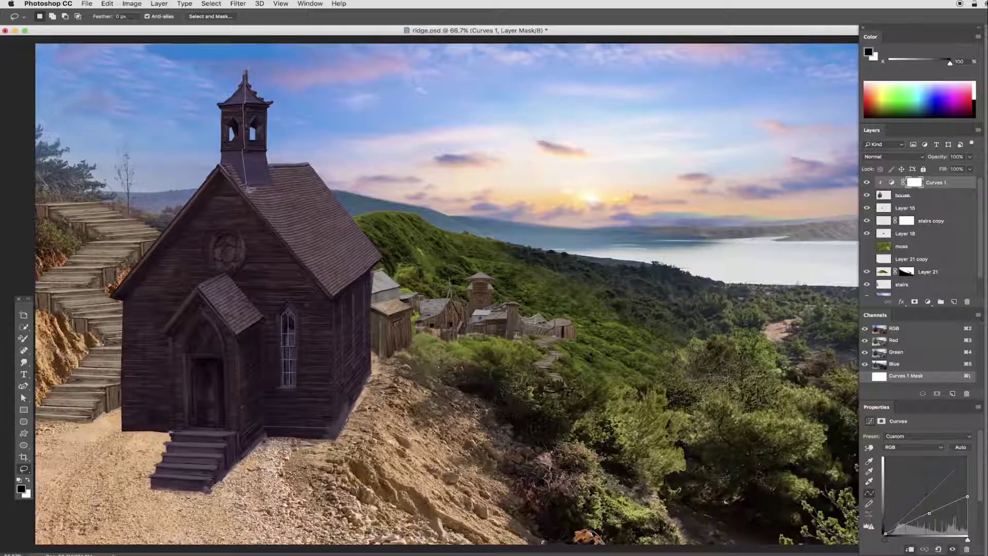
{"action": "left_click_drag", "start_coordinate": [247, 188], "coordinate": [243, 190]}
{"action": "key", "text": "x"}
{"action": "key", "text": "BackSpace"}
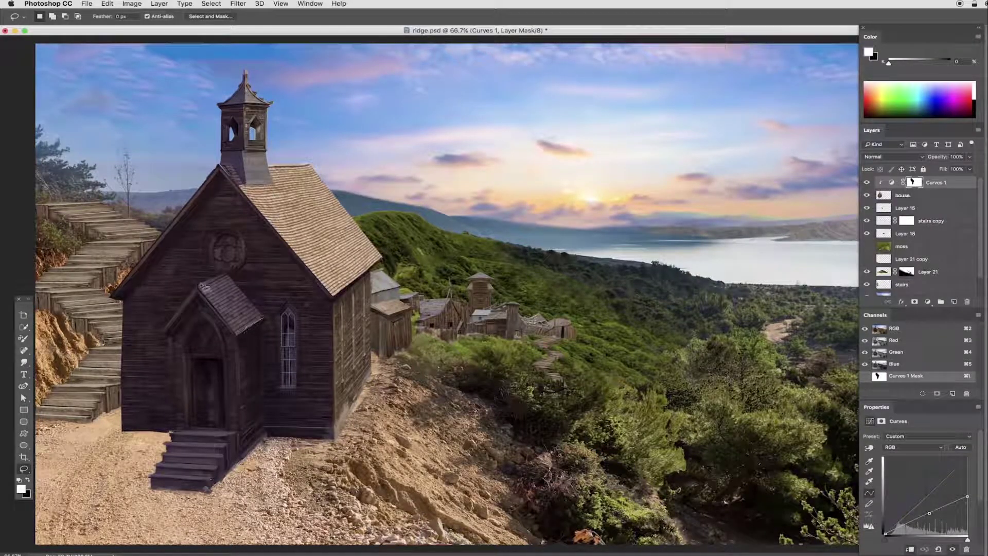
{"action": "key", "text": "b"}
{"action": "key", "text": "x"}
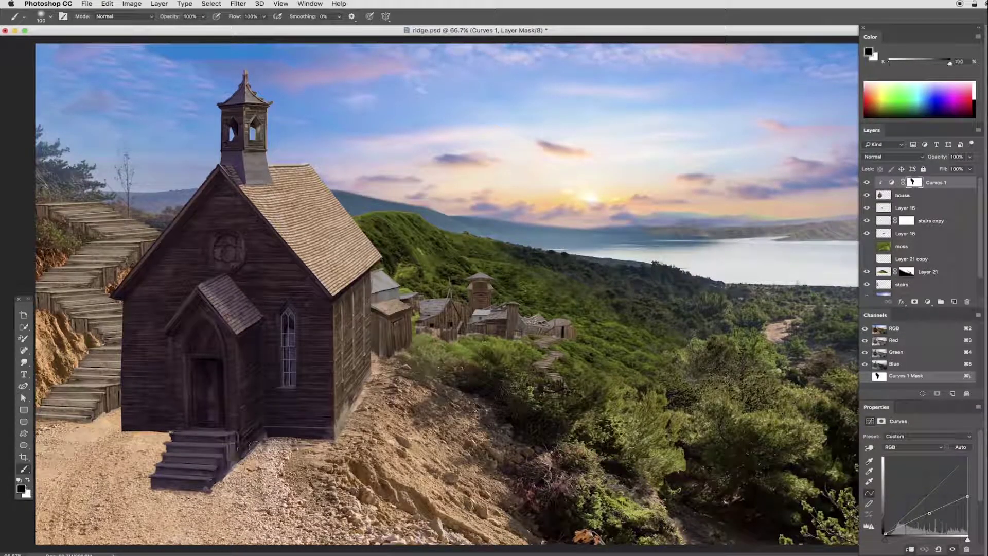
{"action": "key", "text": "3"}
{"action": "left_click_drag", "start_coordinate": [250, 448], "coordinate": [170, 466]}
{"action": "left_click_drag", "start_coordinate": [255, 450], "coordinate": [242, 370]}
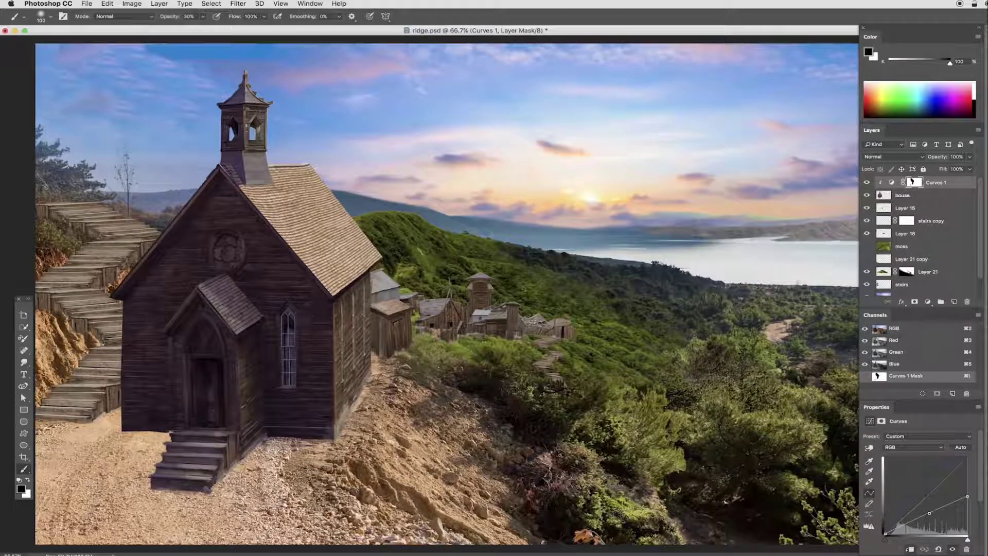
{"action": "right_click", "coordinate": [347, 155]}
Step: Nudge the Layer 15 shed village and copy the shadow darkening onto it with a white mask
{"action": "left_click", "coordinate": [906, 208]}
{"action": "key", "text": "v"}
{"action": "left_click_drag", "start_coordinate": [404, 319], "coordinate": [415, 321]}
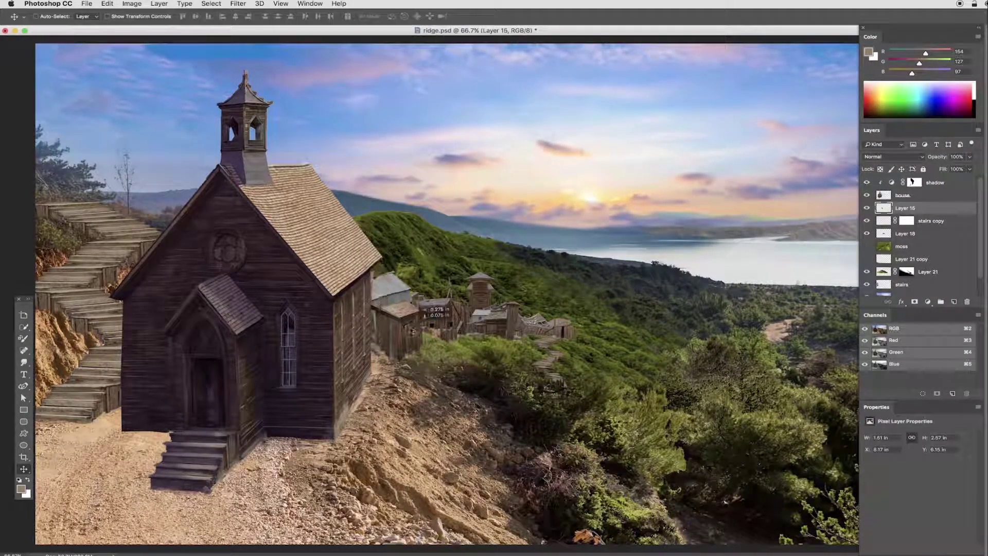
{"action": "left_click_drag", "start_coordinate": [935, 182], "coordinate": [937, 214]}
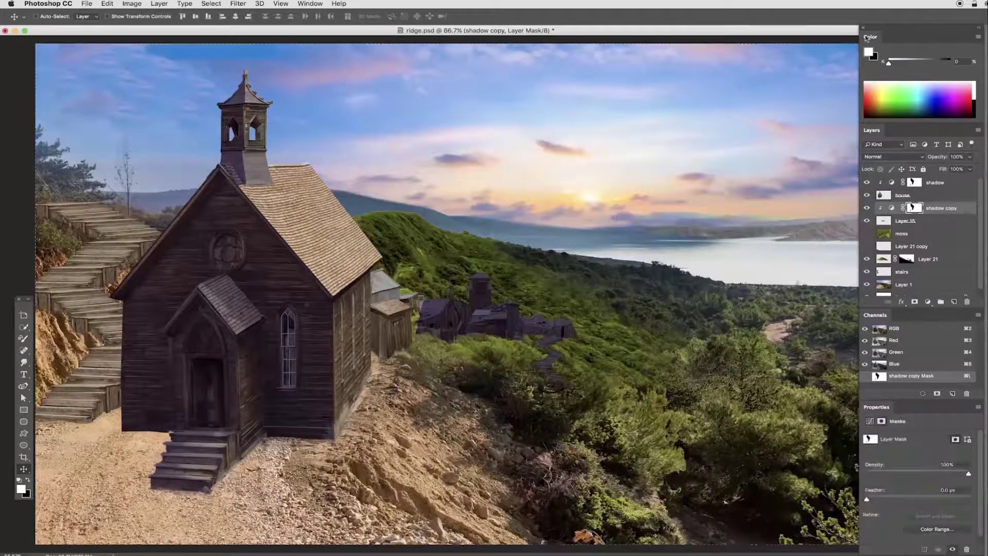
{"action": "key", "text": "alt+BackSpace"}
Step: Lighten the shed by painting the shadow copy mask at 80% opacity
{"action": "key", "text": "e"}
{"action": "left_click", "coordinate": [903, 195]}
{"action": "key", "text": "ctrl+1"}
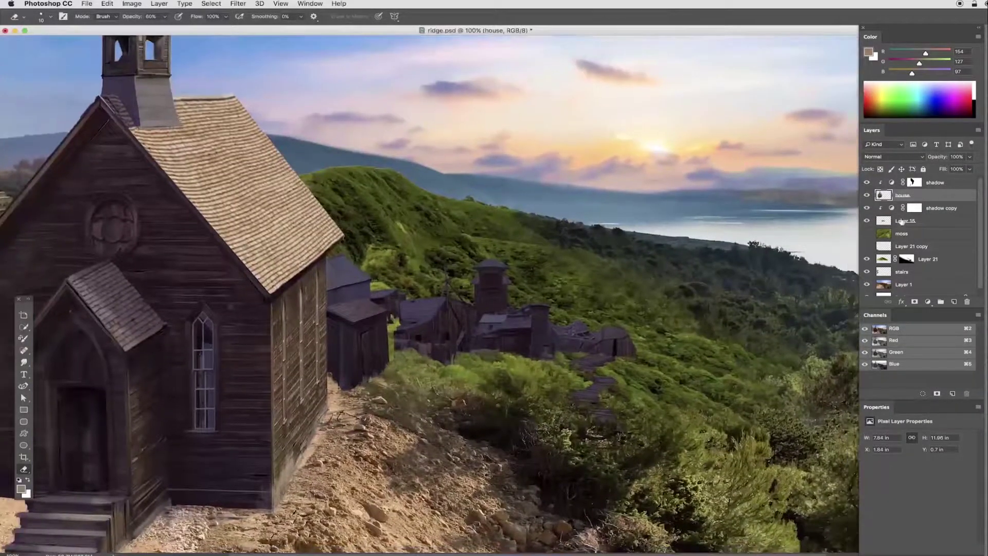
{"action": "left_click", "coordinate": [915, 208]}
{"action": "key", "text": "d"}
{"action": "key", "text": "8"}
{"action": "left_click_drag", "start_coordinate": [350, 273], "coordinate": [546, 319]}
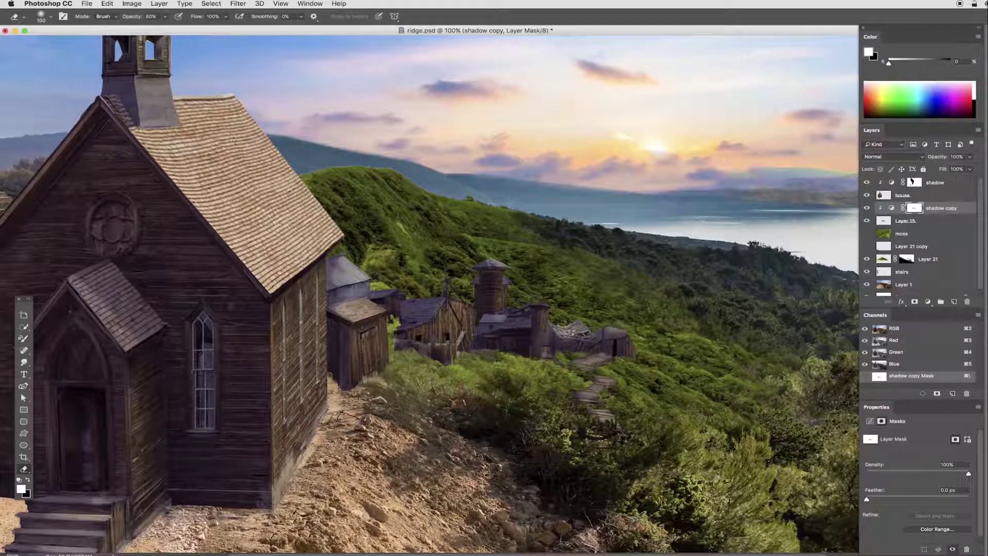
Step: With a 25 px brush, lighten the shed's left edge and the village tower area
{"action": "right_click", "coordinate": [550, 362]}
{"action": "double_click", "coordinate": [566, 368]}
{"action": "key", "text": "x"}
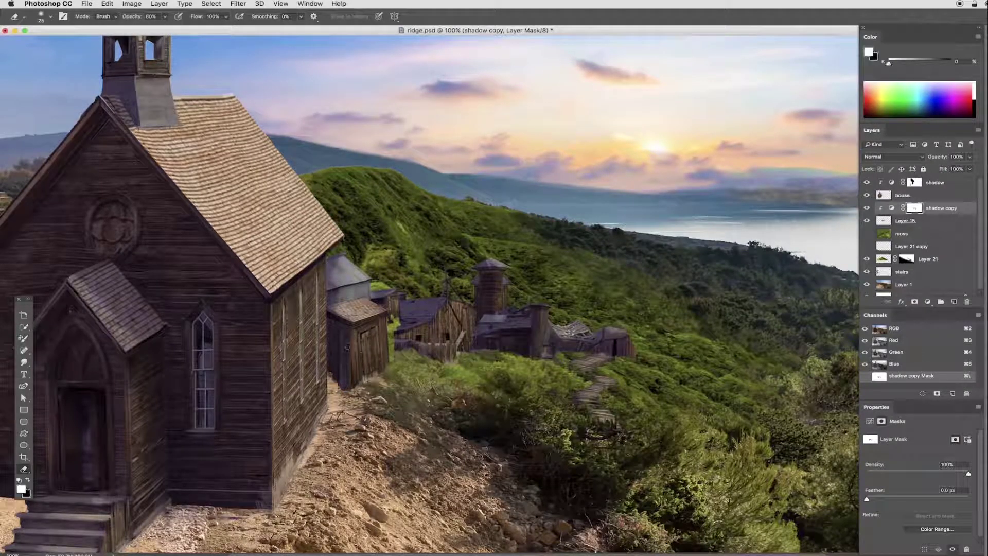
{"action": "left_click_drag", "start_coordinate": [335, 257], "coordinate": [333, 291]}
{"action": "key", "text": "x"}
{"action": "left_click_drag", "start_coordinate": [495, 278], "coordinate": [492, 314]}
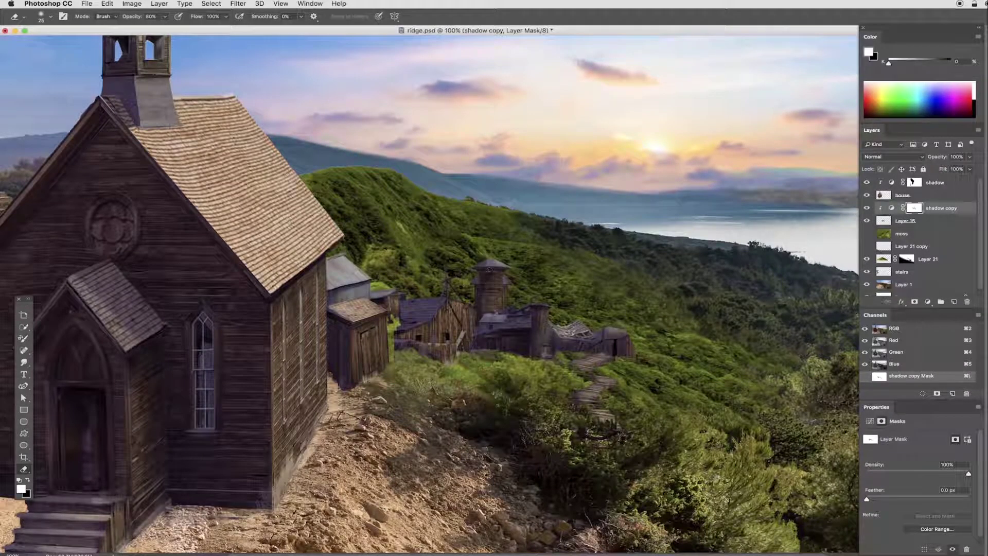
{"action": "key", "text": "x"}
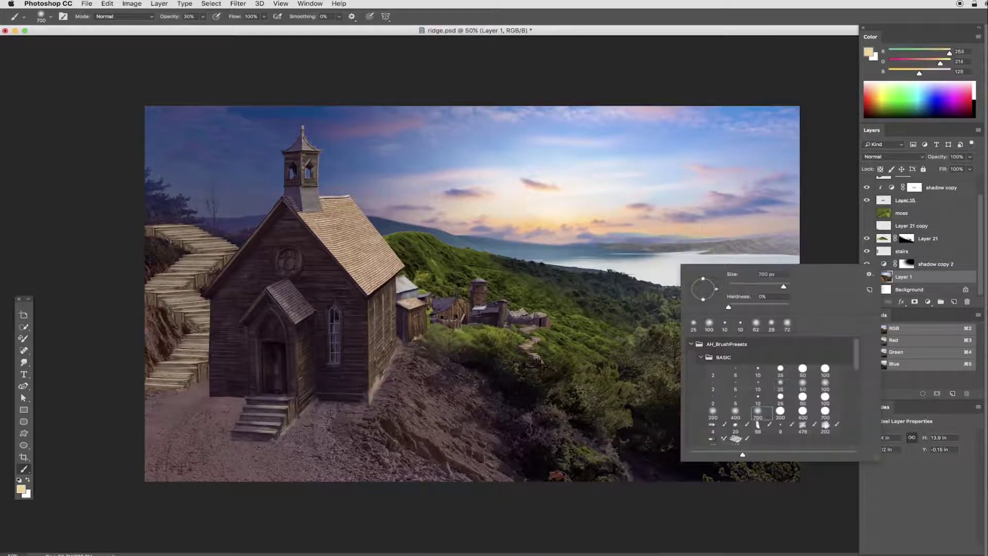
Step: Set Layer 22 to Hard Light, brush to Color Dodge at 60%, with a sampled tan colour
{"action": "left_click", "coordinate": [893, 156]}
{"action": "left_click", "coordinate": [893, 190]}
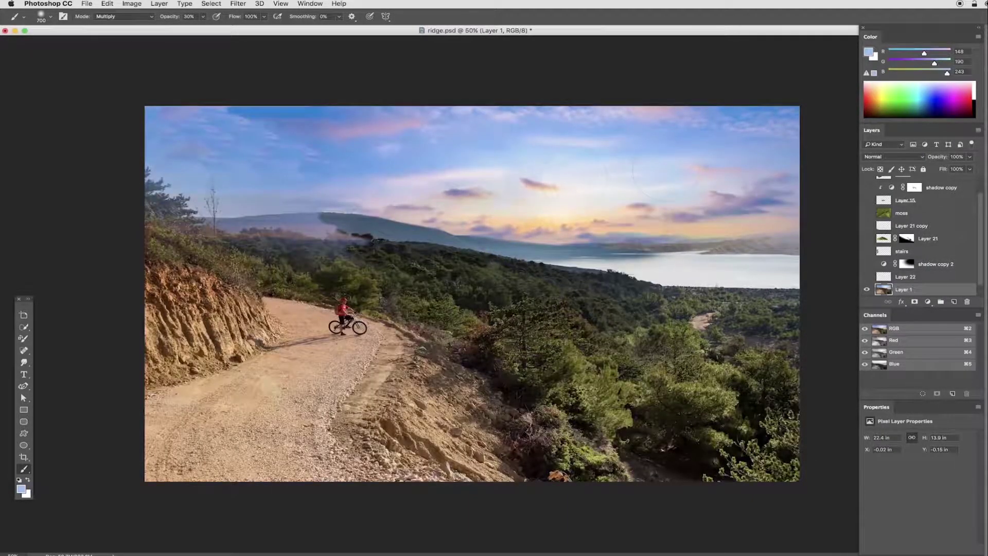
{"action": "left_click", "coordinate": [565, 219], "text": "alt"}
{"action": "key", "text": "alt+shift+d"}
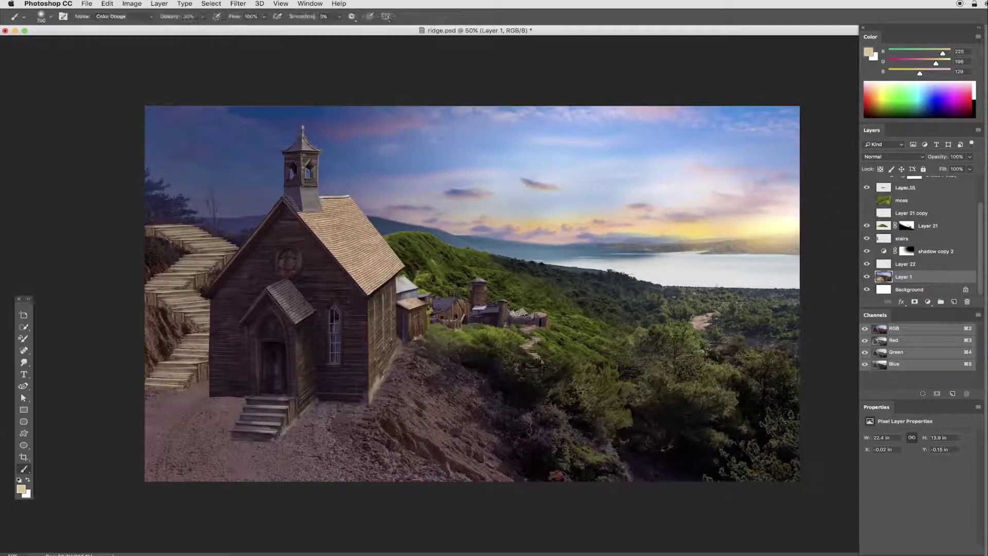
{"action": "key", "text": "6"}
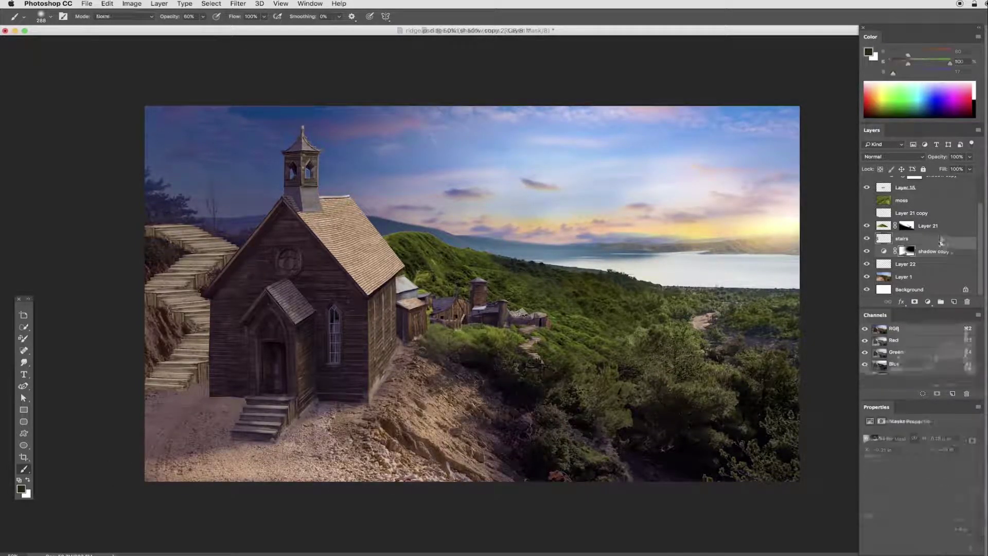
Step: Brighten the wooden stairs and dirt slope through the Curves masks, then save
{"action": "left_click_drag", "start_coordinate": [205, 242], "coordinate": [192, 247]}
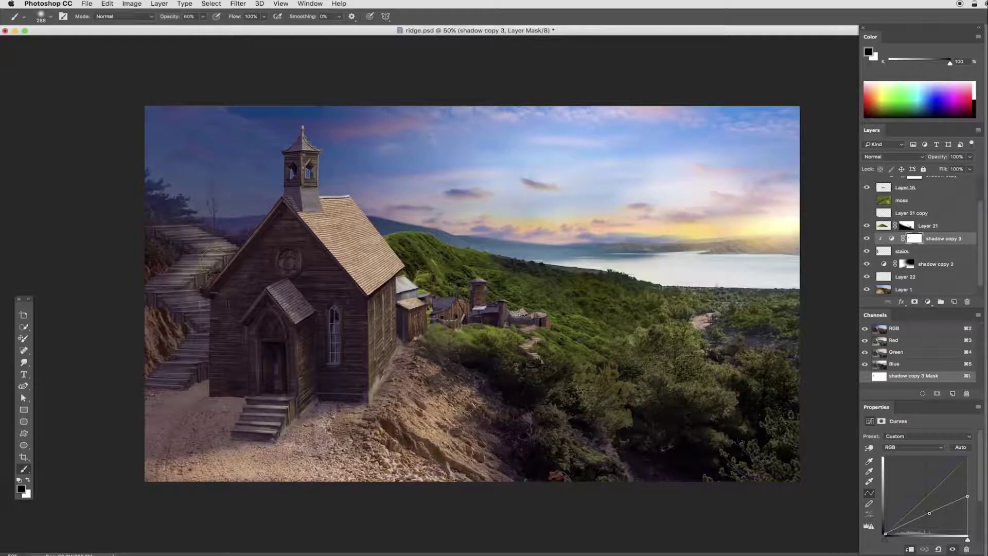
{"action": "key", "text": "r"}
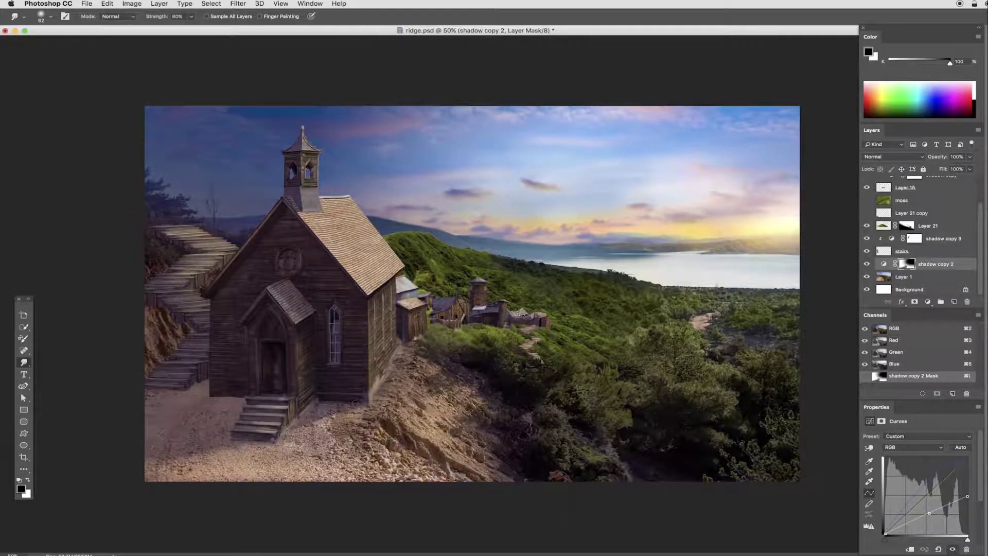
{"action": "key", "text": "b"}
{"action": "key", "text": "x"}
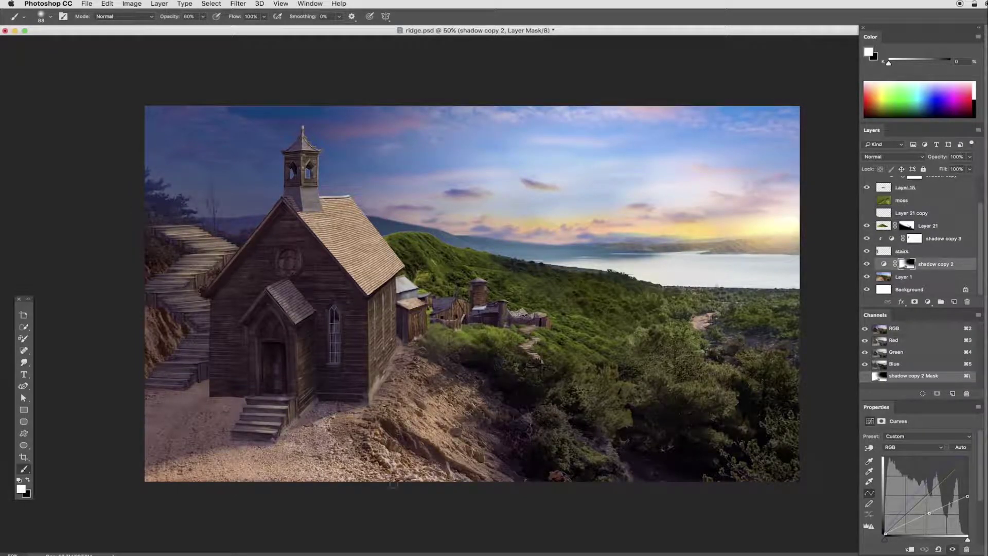
{"action": "key", "text": "x"}
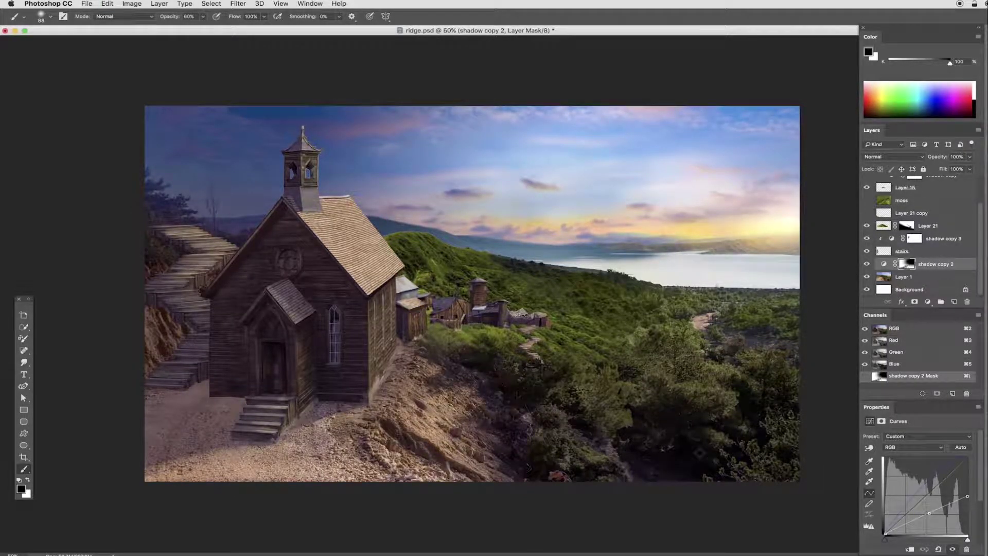
{"action": "mouse_move", "coordinate": [432, 425]}
{"action": "left_mouse_down"}
{"action": "mouse_move", "coordinate": [396, 373]}
{"action": "mouse_move", "coordinate": [378, 407]}
{"action": "mouse_move", "coordinate": [476, 445]}
{"action": "left_mouse_up"}
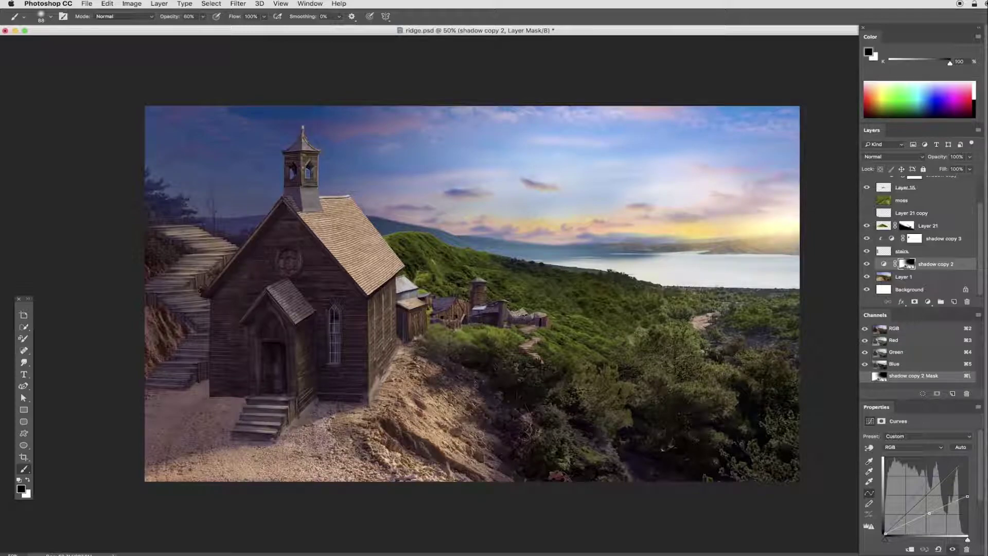
{"action": "key", "text": "ctrl+s"}
{"action": "key", "text": "v"}
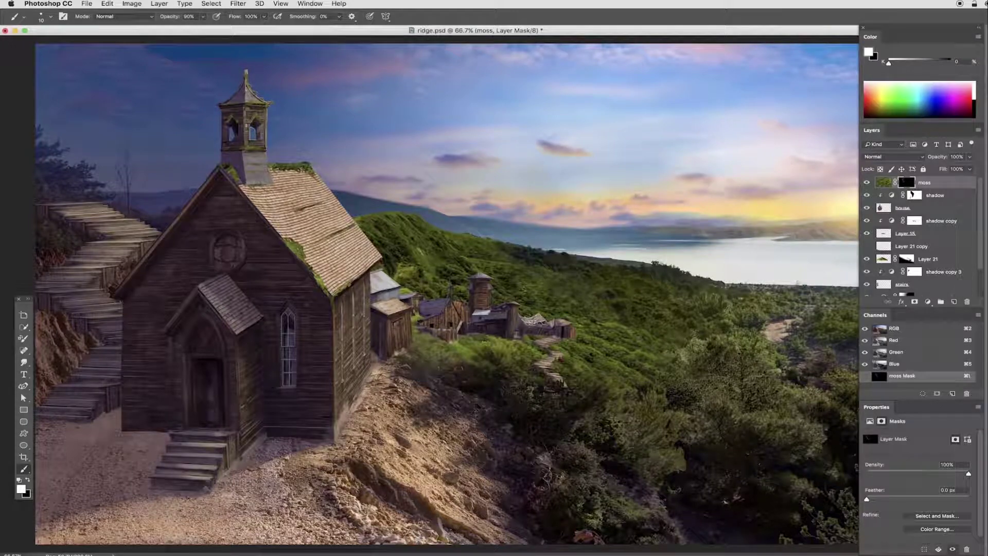
Step: Attempt a spot heal on the church front and dismiss the source-pixels error
{"action": "scroll", "coordinate": [216, 273], "scroll_direction": "up", "scroll_amount": 2}
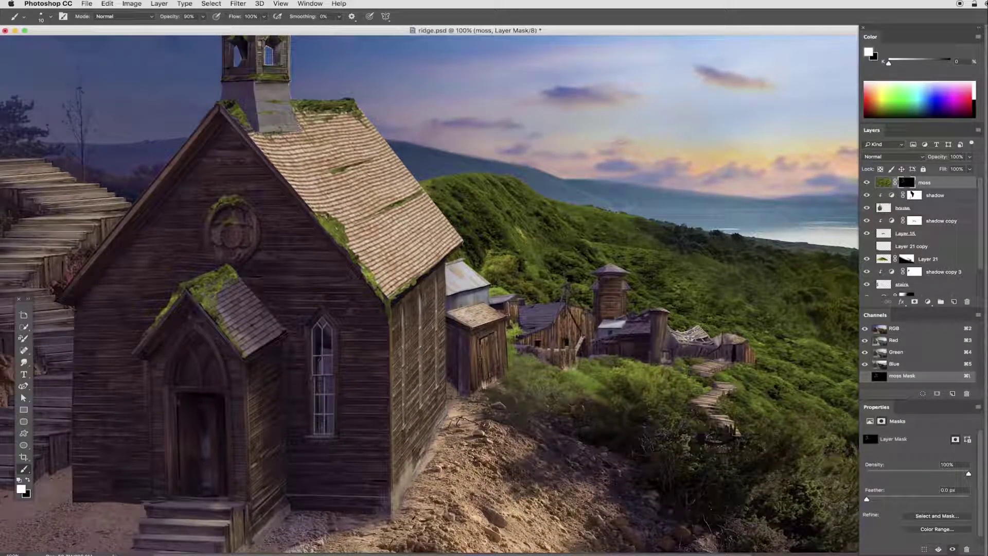
{"action": "left_click_drag", "start_coordinate": [230, 224], "coordinate": [168, 193]}
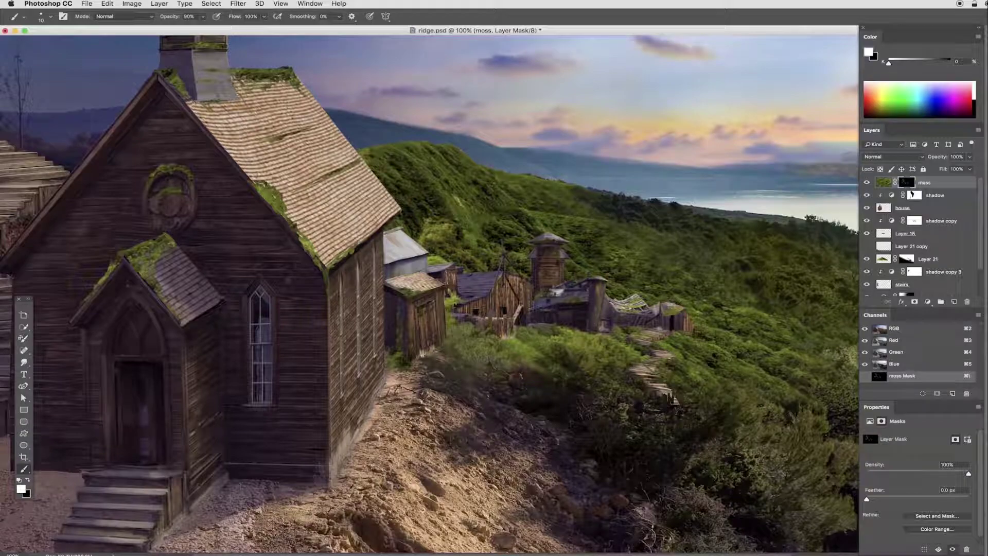
{"action": "left_click_drag", "start_coordinate": [367, 386], "coordinate": [464, 353]}
{"action": "key", "text": "ctrl+2"}
{"action": "key", "text": "j"}
{"action": "left_click", "coordinate": [464, 353]}
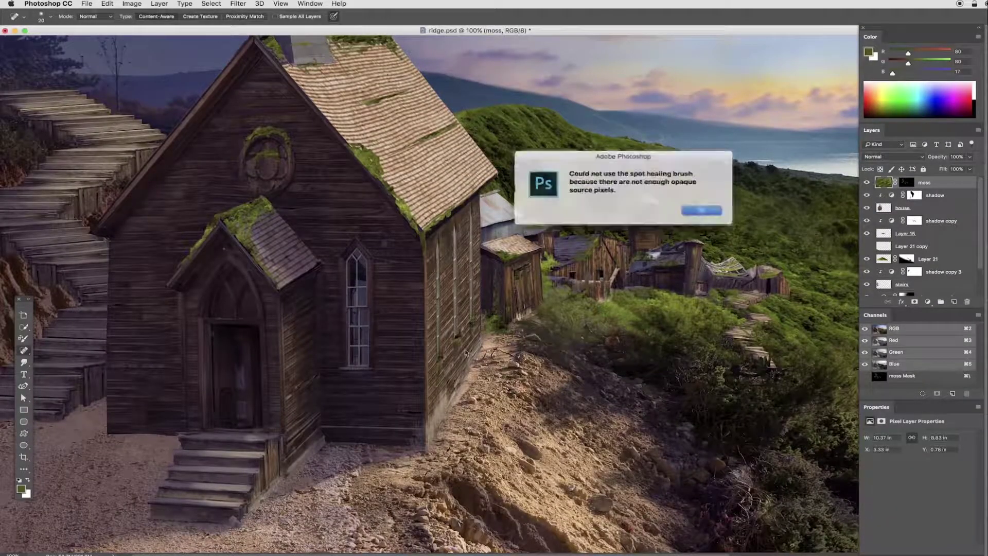
{"action": "key", "text": "Return"}
Step: Paint white moss onto the church's front steps through the moss layer mask
{"action": "key", "text": "b"}
{"action": "key", "text": "ctrl+backslash"}
{"action": "key", "text": "d"}
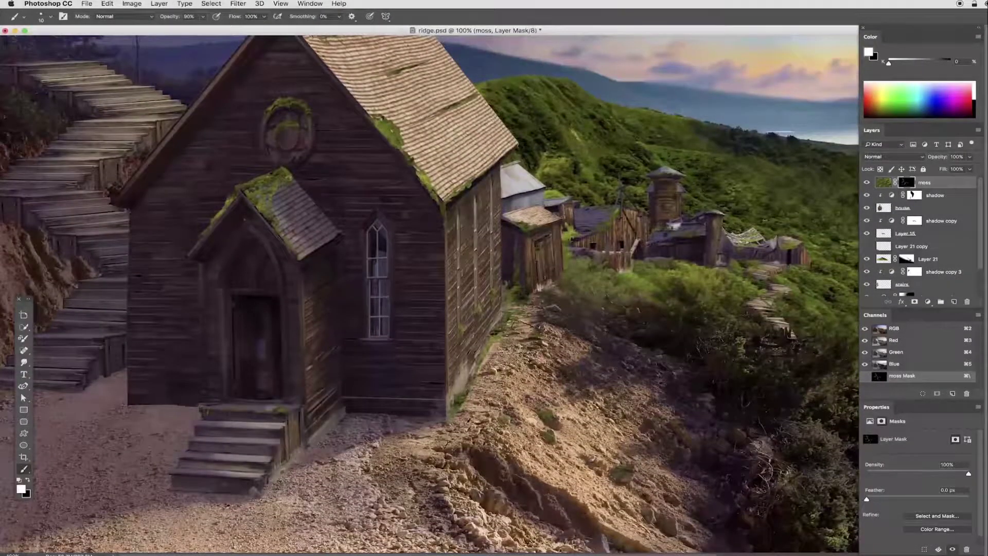
{"action": "left_click_drag", "start_coordinate": [204, 423], "coordinate": [281, 426]}
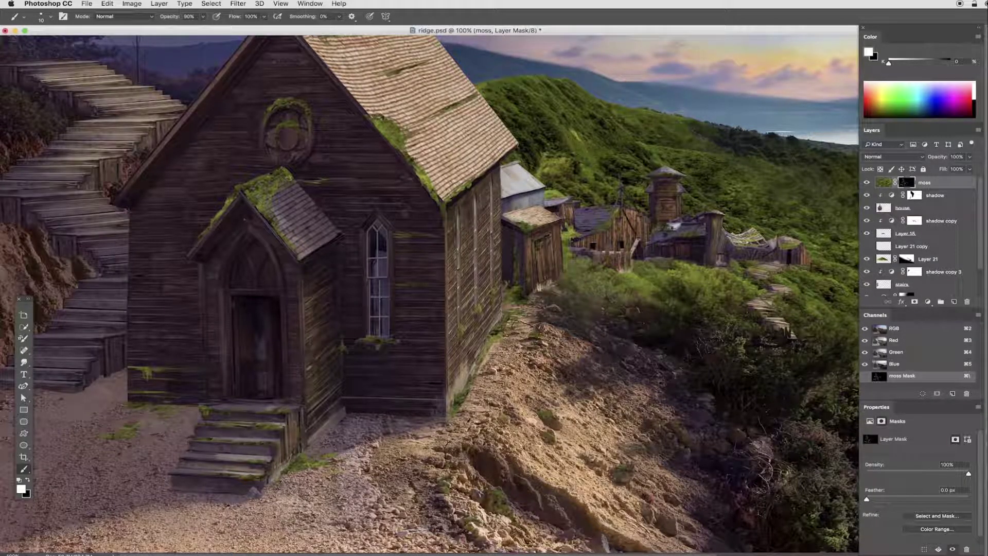
{"action": "scroll", "coordinate": [460, 263], "scroll_direction": "up", "scroll_amount": 5}
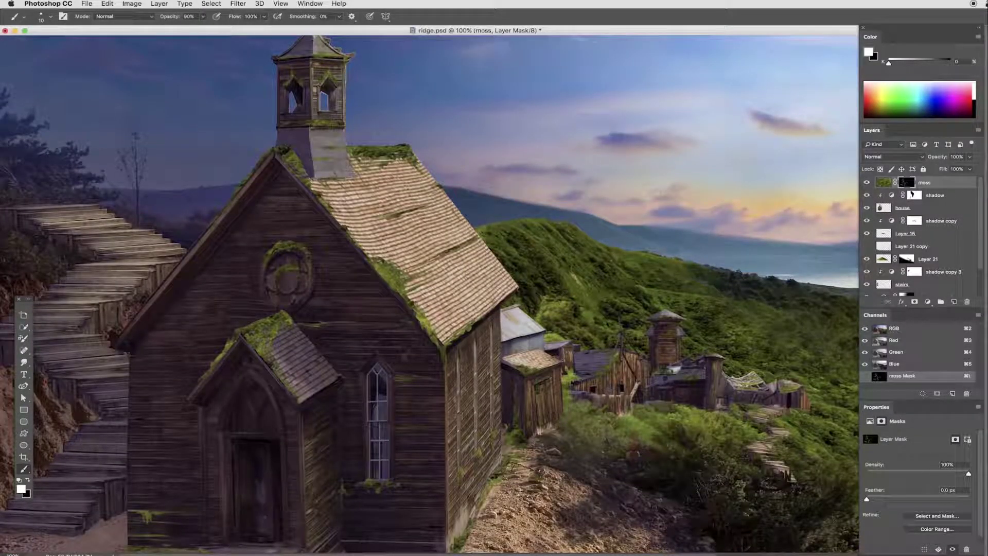
{"action": "scroll", "coordinate": [431, 294], "scroll_direction": "up", "scroll_amount": 2}
{"action": "scroll", "coordinate": [109, 271], "scroll_direction": "down", "scroll_amount": 3}
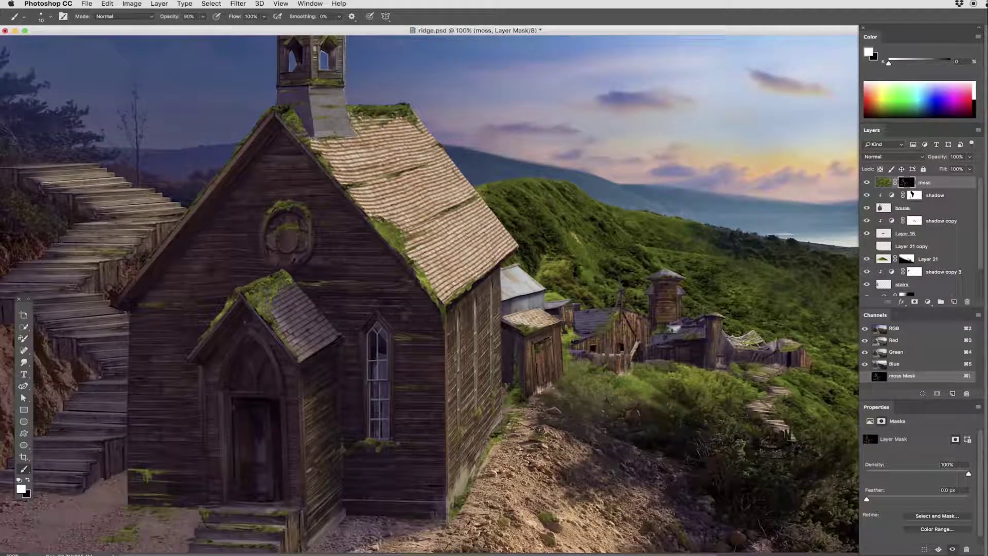
{"action": "scroll", "coordinate": [135, 190], "scroll_direction": "down", "scroll_amount": 3}
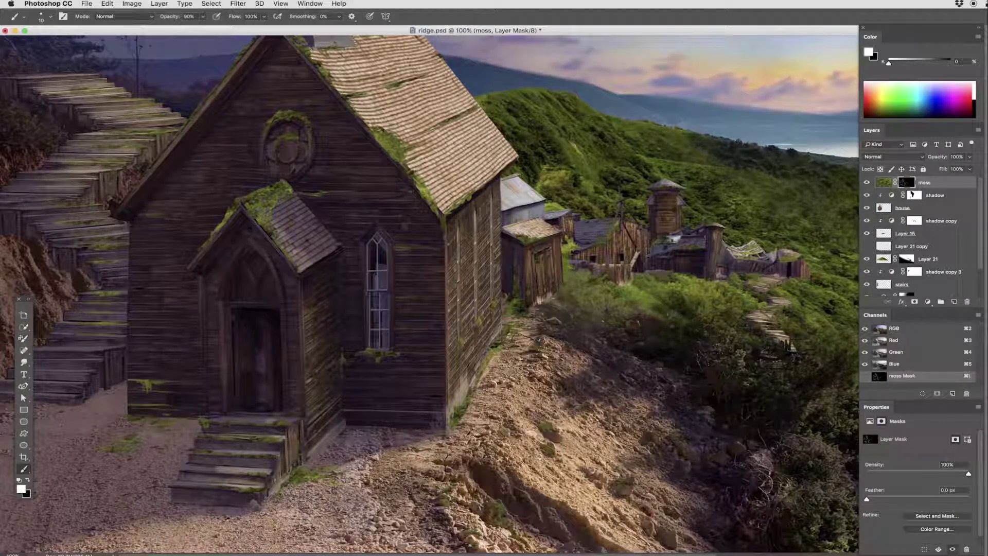
Step: Paint moss over the walls and wooden stairway, then zoom out to the whole church
{"action": "left_click_drag", "start_coordinate": [24, 307], "coordinate": [10, 52]}
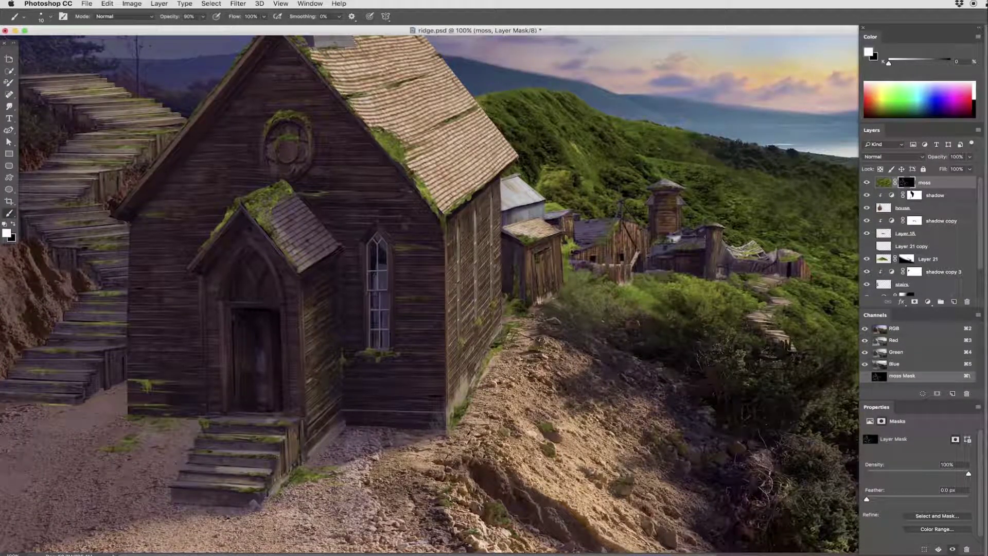
{"action": "scroll", "coordinate": [431, 294], "scroll_direction": "down", "scroll_amount": 1}
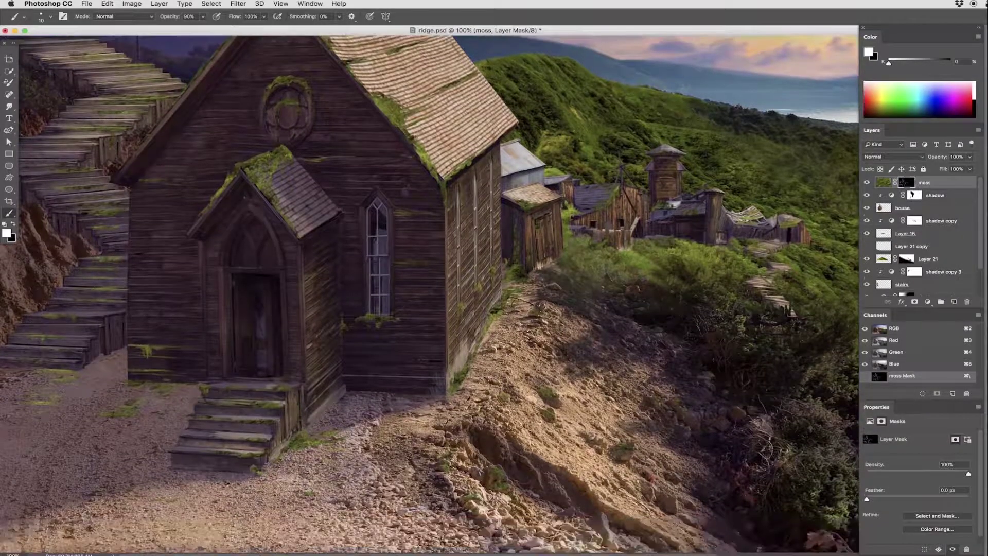
{"action": "scroll", "coordinate": [431, 294], "scroll_direction": "up", "scroll_amount": 2}
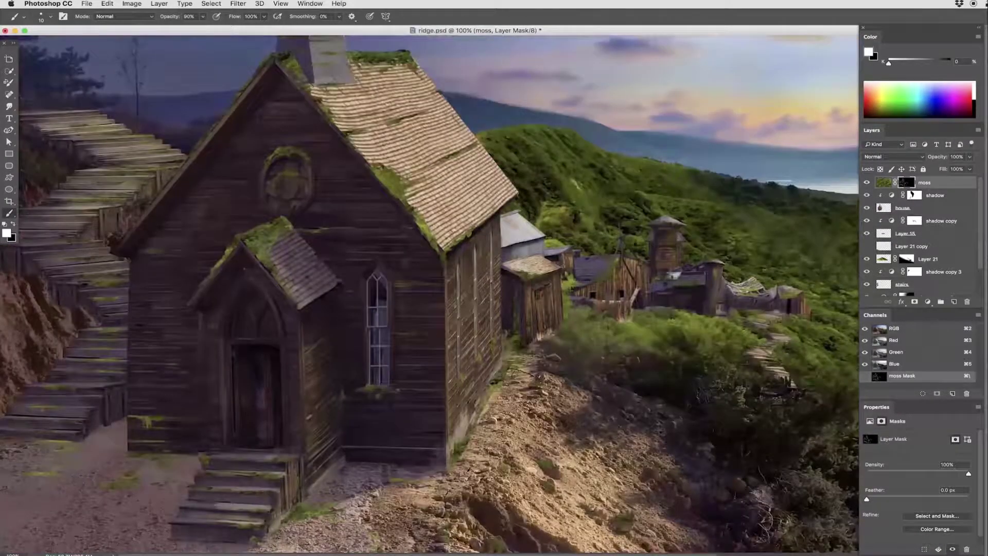
{"action": "scroll", "coordinate": [431, 294], "scroll_direction": "up", "scroll_amount": 4}
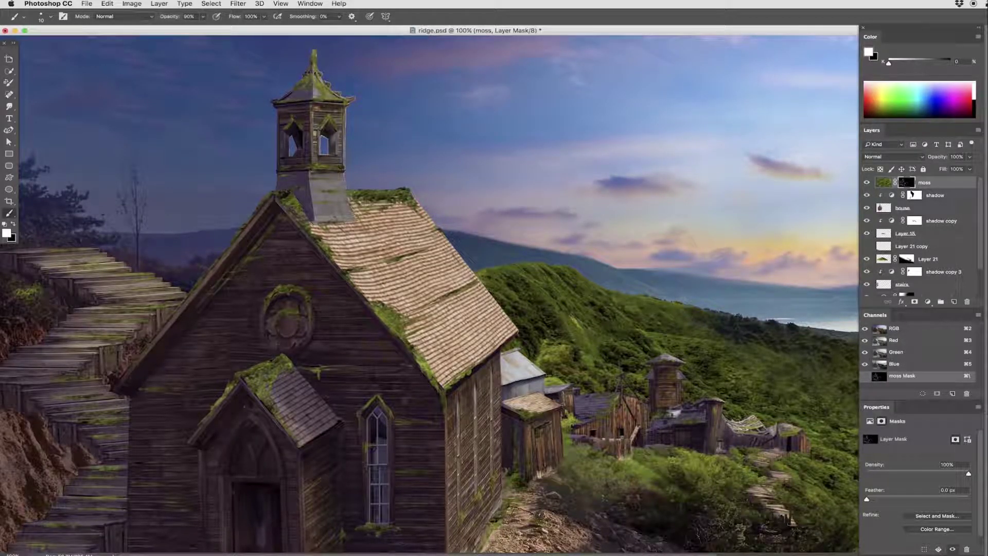
{"action": "scroll", "coordinate": [431, 293], "scroll_direction": "down", "scroll_amount": 3}
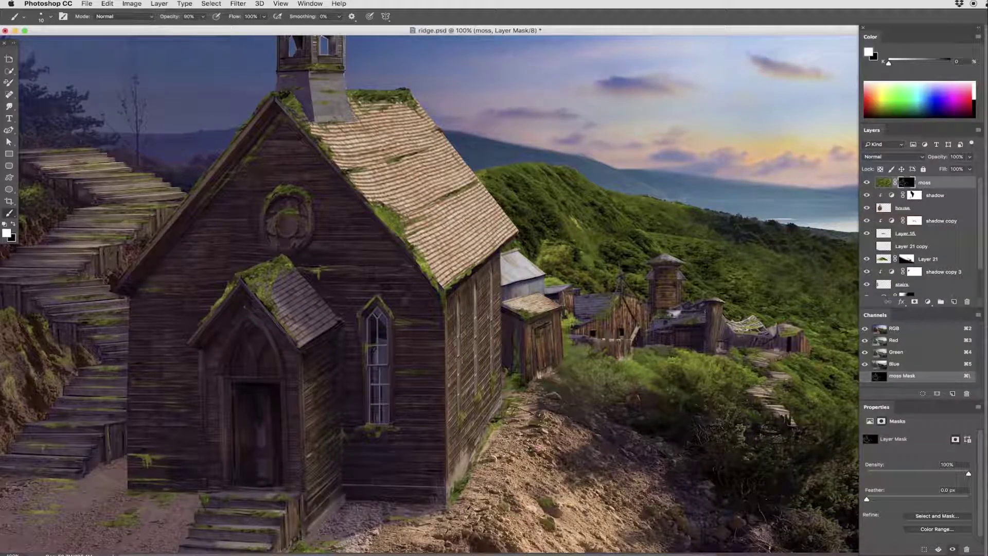
{"action": "scroll", "coordinate": [566, 457], "scroll_direction": "down", "scroll_amount": 3}
{"action": "scroll", "coordinate": [538, 487], "scroll_direction": "right", "scroll_amount": 5}
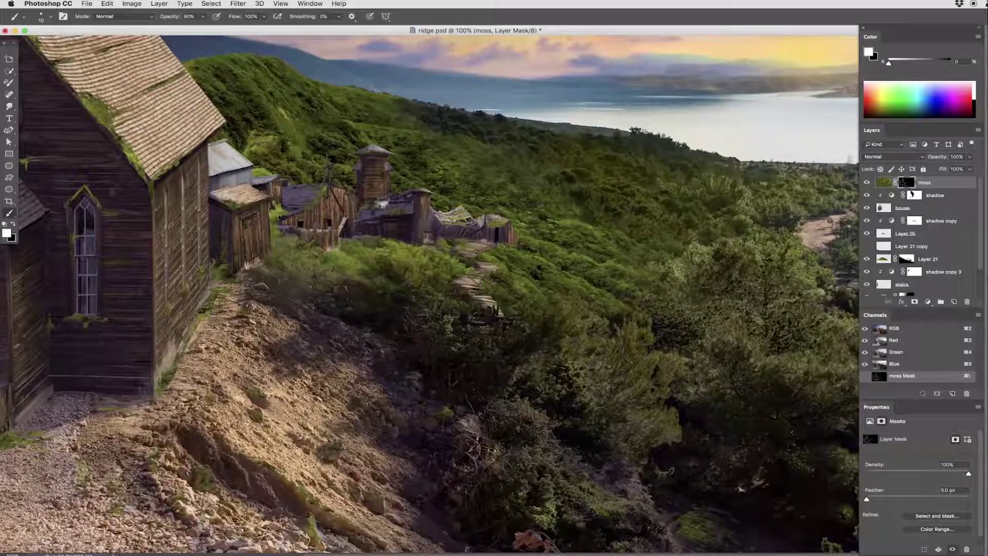
{"action": "key", "text": "v"}
{"action": "scroll", "coordinate": [703, 520], "scroll_direction": "down", "scroll_amount": 1}
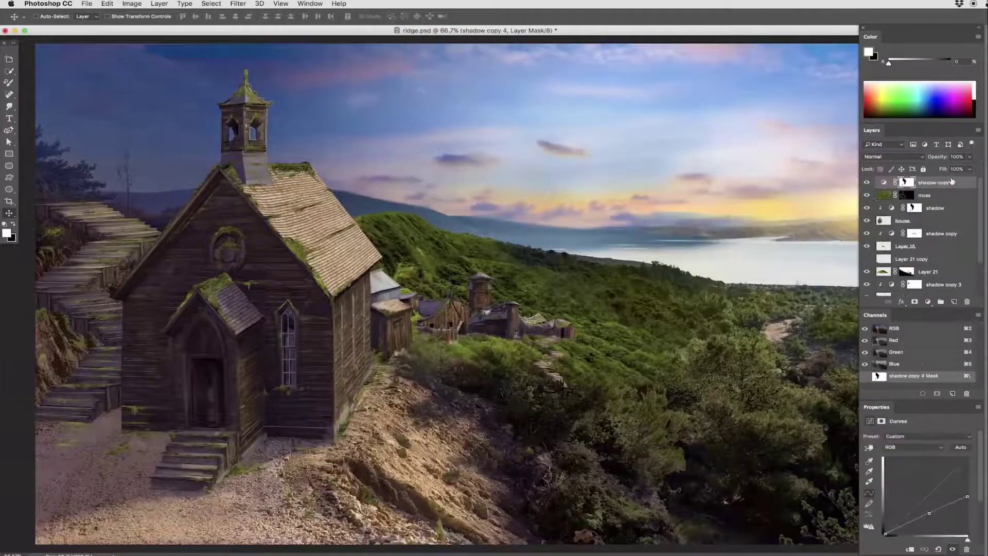
Step: Clip a shadow curves copy above moss and mask out its darkening on the roof and right wall
{"action": "left_click_drag", "start_coordinate": [895, 196], "coordinate": [896, 178]}
{"action": "key", "text": "b"}
{"action": "key", "text": "x"}
{"action": "key", "text": "bracketright"}
{"action": "key", "text": "bracketright"}
{"action": "key", "text": "bracketright"}
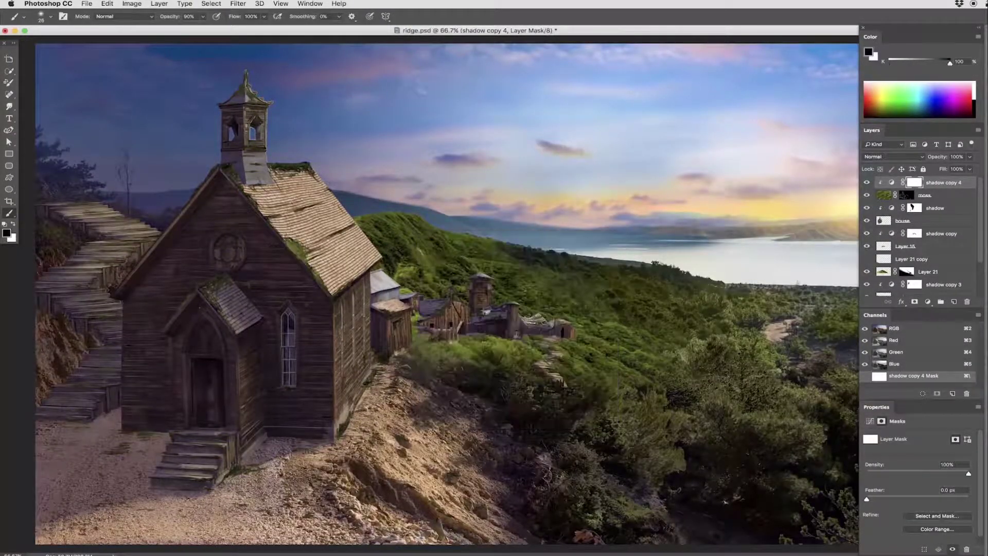
{"action": "left_click", "coordinate": [255, 204]}
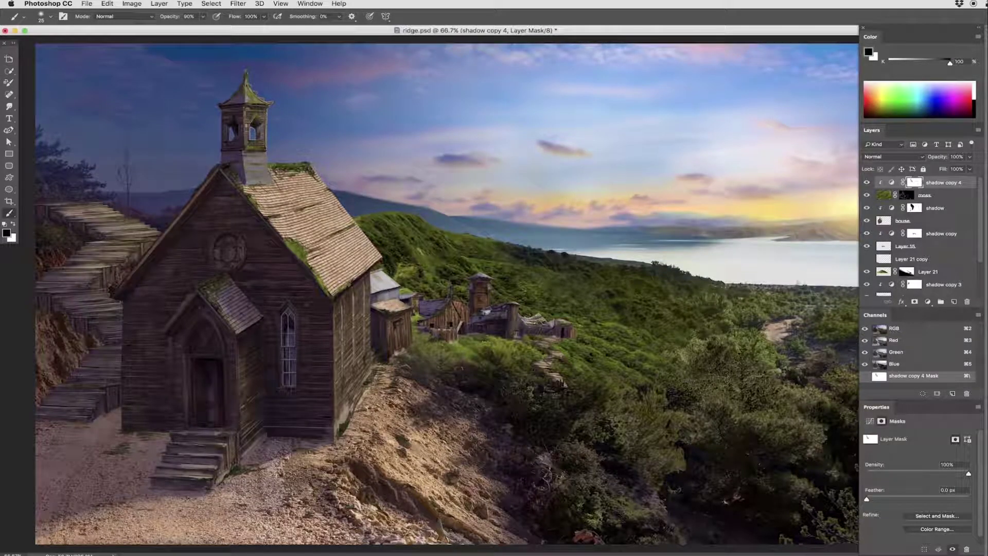
{"action": "left_click_drag", "start_coordinate": [359, 399], "coordinate": [342, 429]}
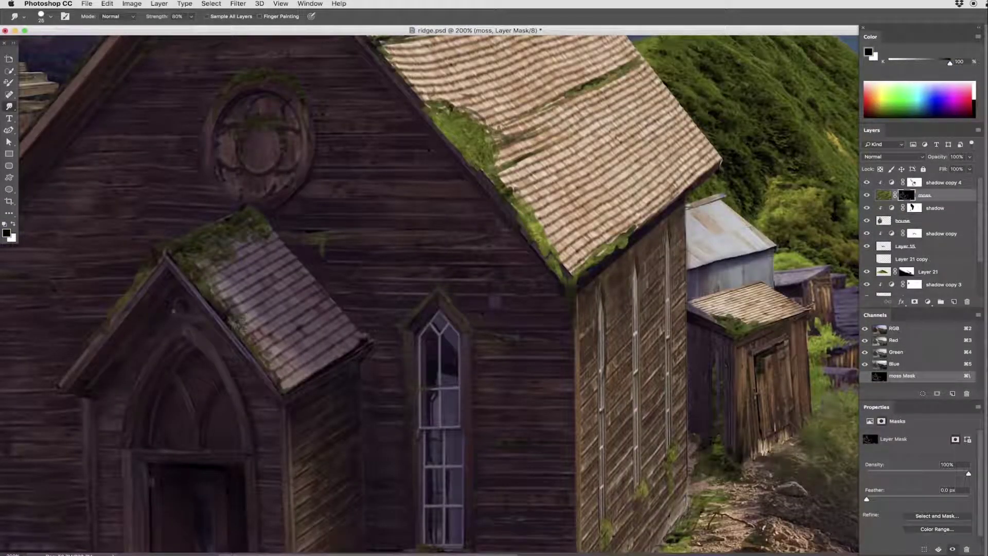
Step: Pan around the church at 200% while smudging moss along the porch steps, lower walls and roof edges
{"action": "scroll", "coordinate": [430, 293], "scroll_direction": "up", "scroll_amount": 5}
{"action": "scroll", "coordinate": [464, 320], "scroll_direction": "up", "scroll_amount": 5}
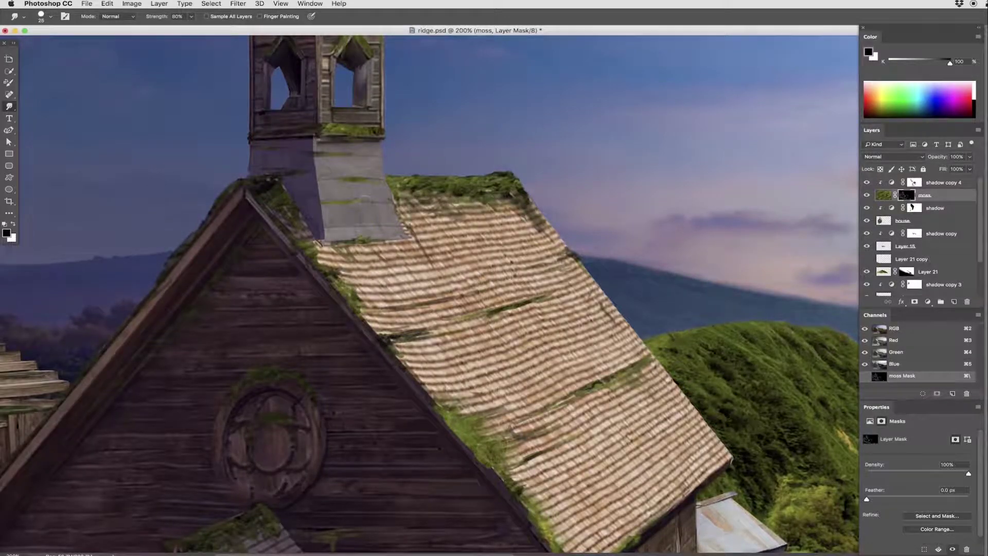
{"action": "scroll", "coordinate": [406, 198], "scroll_direction": "up", "scroll_amount": 5}
{"action": "scroll", "coordinate": [406, 198], "scroll_direction": "left", "scroll_amount": 3}
{"action": "scroll", "coordinate": [410, 226], "scroll_direction": "down", "scroll_amount": 5}
{"action": "scroll", "coordinate": [410, 226], "scroll_direction": "left", "scroll_amount": 3}
{"action": "scroll", "coordinate": [425, 212], "scroll_direction": "down", "scroll_amount": 5}
{"action": "scroll", "coordinate": [425, 212], "scroll_direction": "left", "scroll_amount": 3}
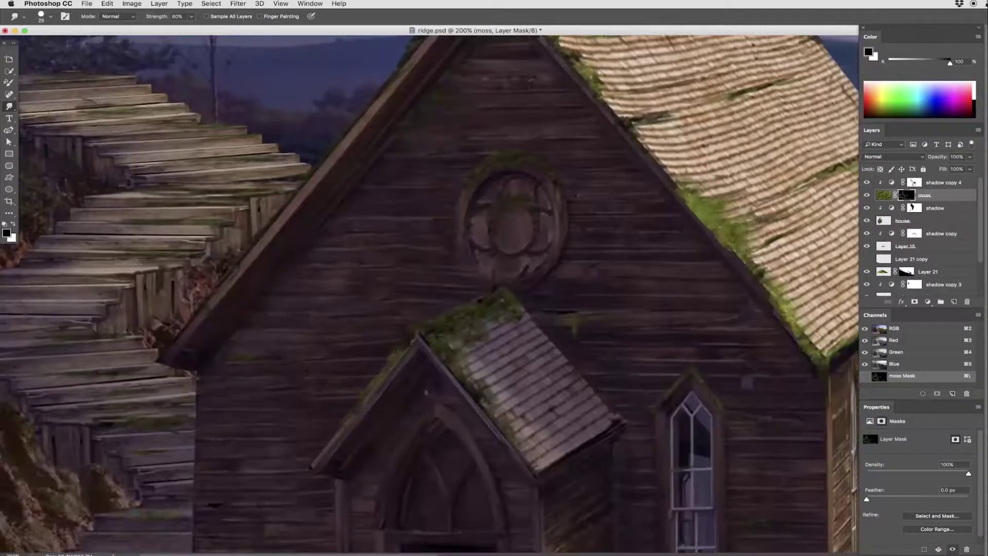
{"action": "scroll", "coordinate": [574, 346], "scroll_direction": "down", "scroll_amount": 6}
{"action": "scroll", "coordinate": [574, 346], "scroll_direction": "right", "scroll_amount": 4}
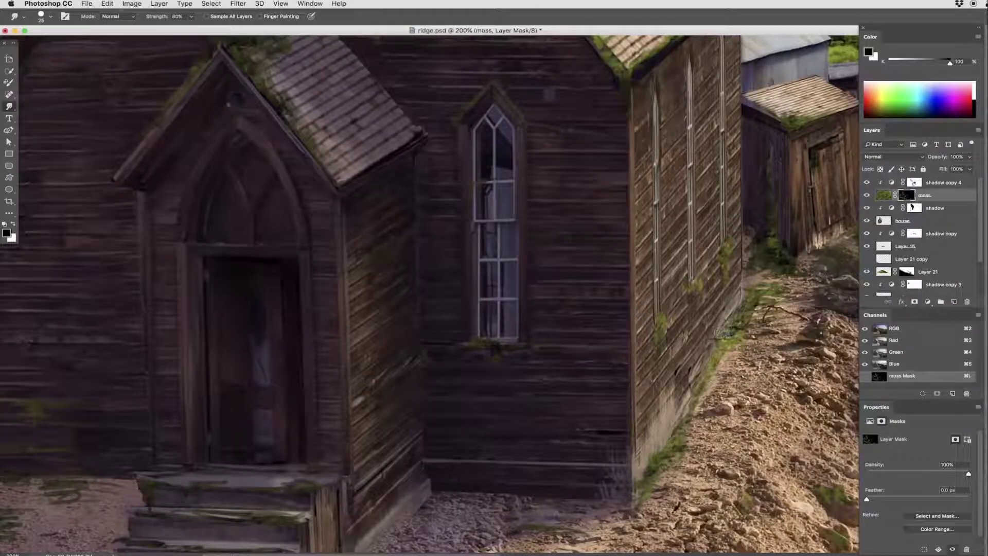
{"action": "scroll", "coordinate": [723, 334], "scroll_direction": "down", "scroll_amount": 4}
{"action": "scroll", "coordinate": [723, 333], "scroll_direction": "left", "scroll_amount": 5}
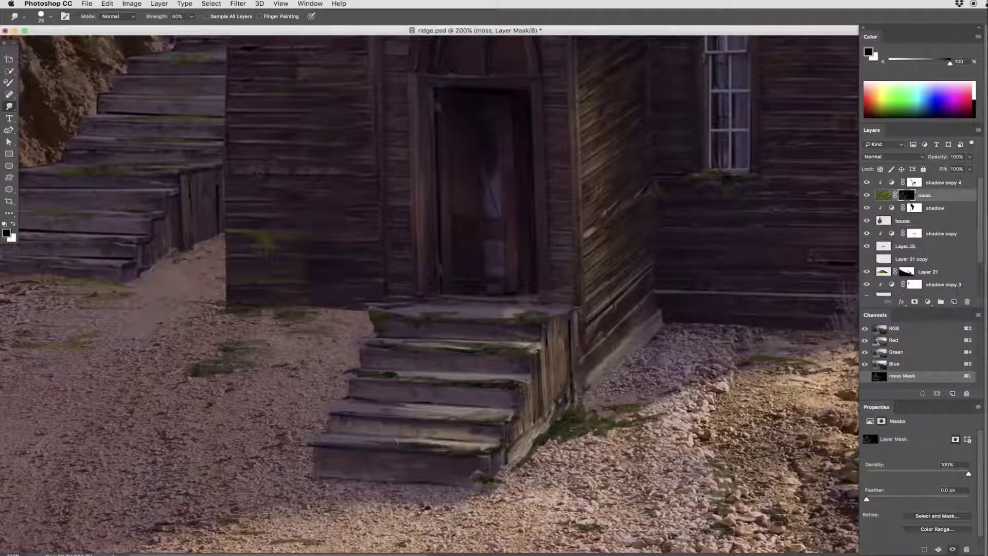
{"action": "scroll", "coordinate": [397, 441], "scroll_direction": "down", "scroll_amount": 2}
{"action": "scroll", "coordinate": [396, 441], "scroll_direction": "right", "scroll_amount": 2}
{"action": "scroll", "coordinate": [491, 112], "scroll_direction": "up", "scroll_amount": 5}
{"action": "scroll", "coordinate": [490, 112], "scroll_direction": "left", "scroll_amount": 4}
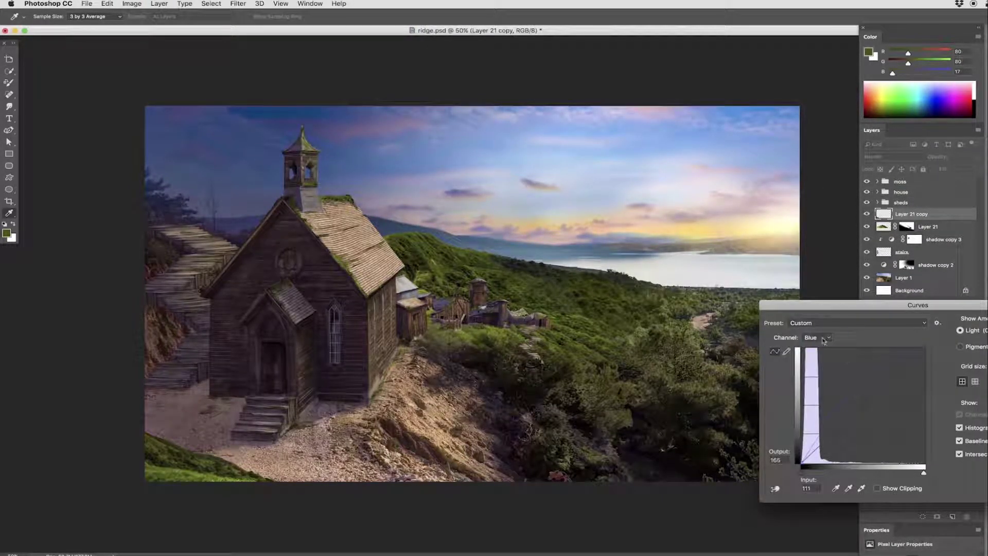
Step: Lower the hill curve's Blue channel and group the layers into hills, stairs and back
{"action": "left_click_drag", "start_coordinate": [924, 348], "coordinate": [928, 358]}
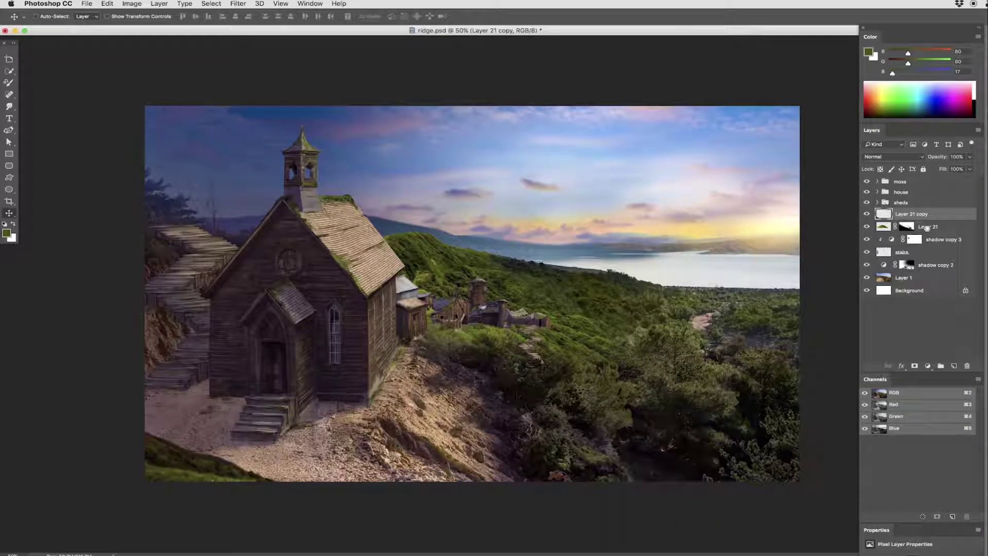
{"action": "key", "text": "ctrl+g"}
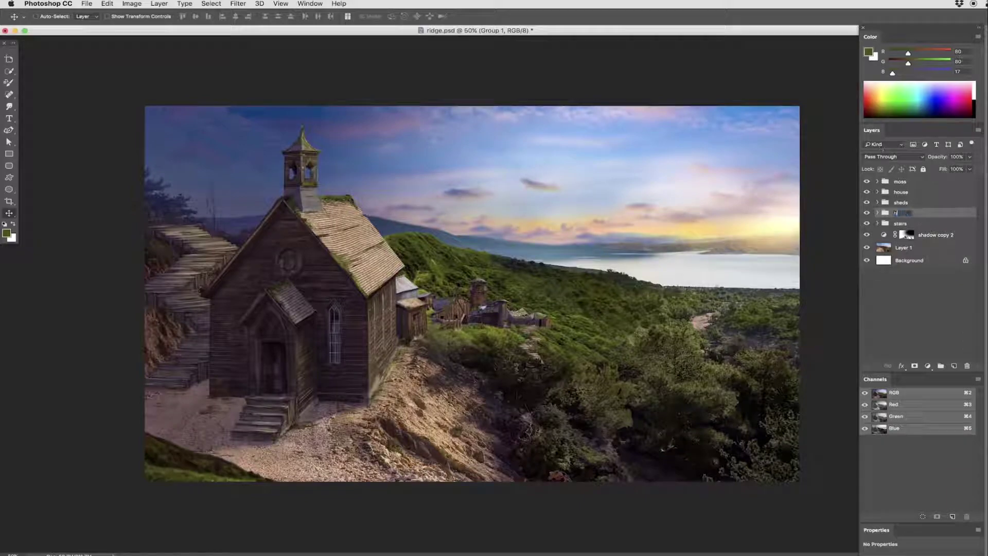
{"action": "key", "text": "ctrl+g"}
{"action": "key", "text": "ctrl+g"}
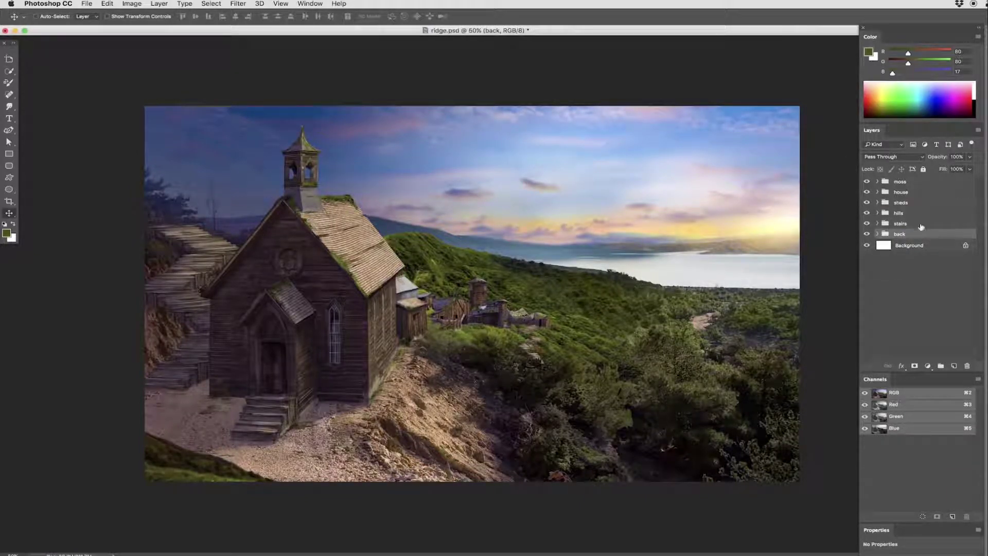
{"action": "left_click_drag", "start_coordinate": [867, 181], "coordinate": [867, 223]}
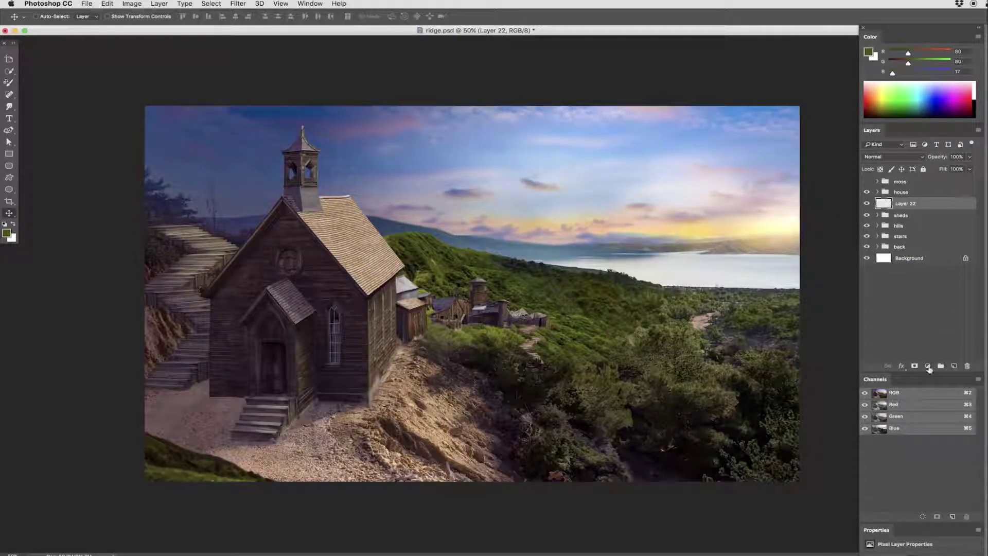
Step: Add a bluish darkening curve, invert its mask, and paint white over the lower-left ground and path
{"action": "left_click_drag", "start_coordinate": [926, 486], "coordinate": [924, 474]}
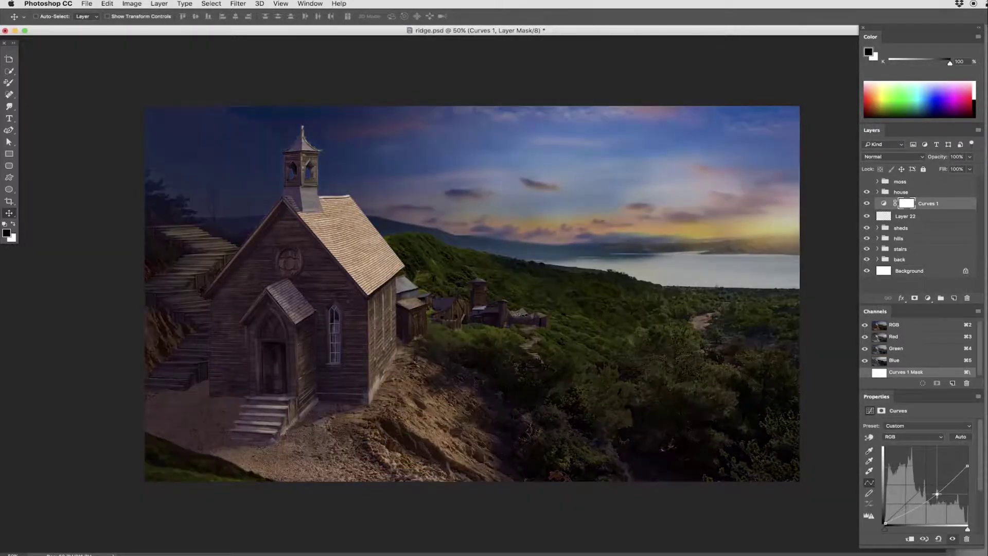
{"action": "key", "text": "ctrl+i"}
{"action": "key", "text": "b"}
{"action": "key", "text": "x"}
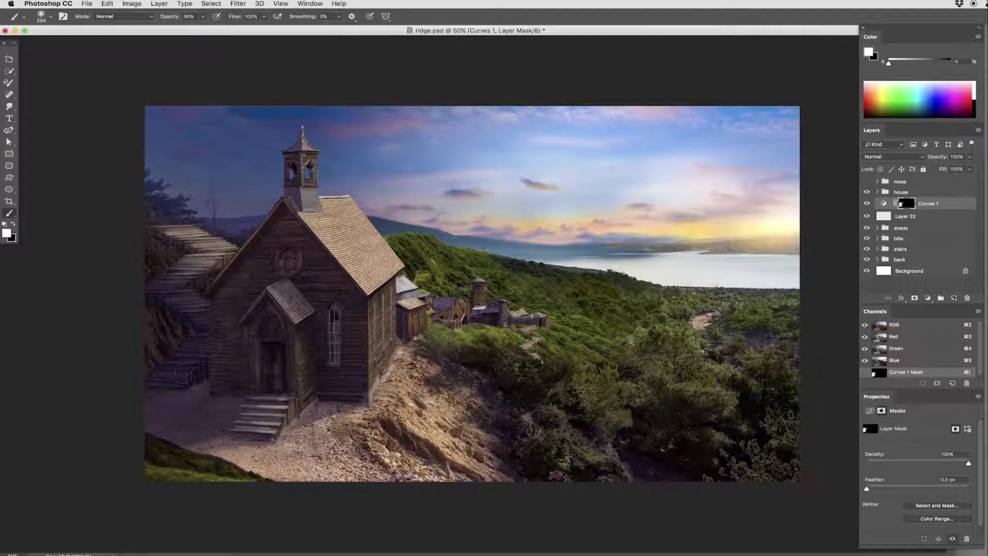
{"action": "left_click_drag", "start_coordinate": [246, 392], "coordinate": [216, 443]}
{"action": "left_click_drag", "start_coordinate": [306, 369], "coordinate": [289, 369]}
{"action": "key", "text": "x"}
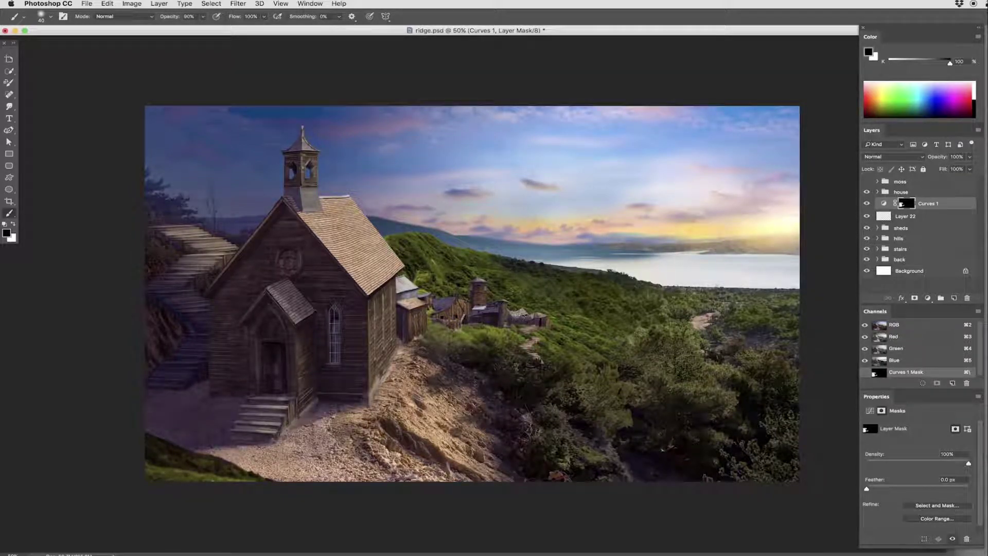
{"action": "key", "text": "x"}
Step: Rename the Curves adjustment to 'houseShadow' and return to Layer 22
{"action": "double_click", "coordinate": [928, 203]}
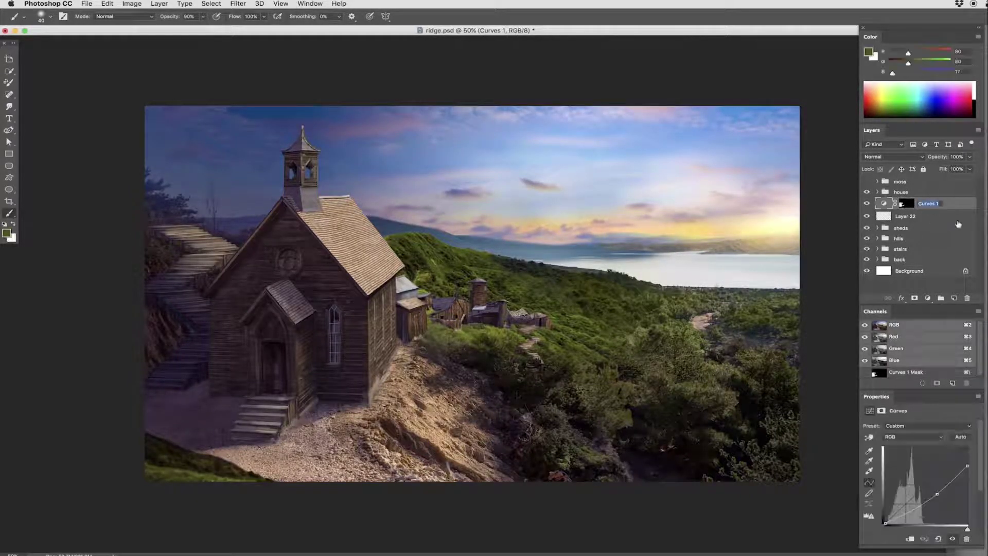
{"action": "type", "text": "houseShadow"}
{"action": "key", "text": "Return"}
{"action": "left_click", "coordinate": [905, 217]}
Step: Paint blue mist with a soft 476 px brush over the landscape, hills and lower-right trees
{"action": "right_click", "coordinate": [558, 256]}
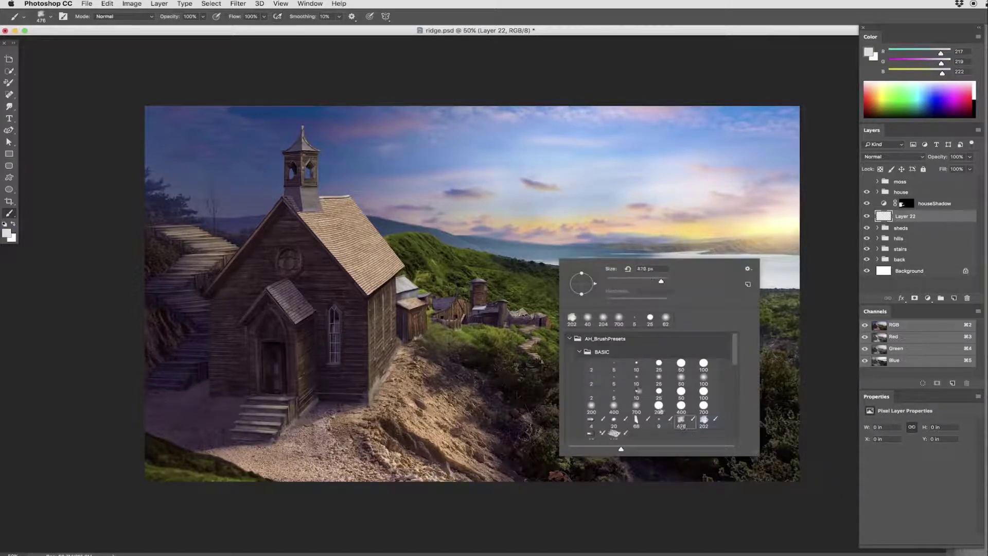
{"action": "left_click", "coordinate": [607, 371]}
{"action": "left_click_drag", "start_coordinate": [402, 263], "coordinate": [576, 304]}
{"action": "left_click_drag", "start_coordinate": [247, 226], "coordinate": [154, 268]}
{"action": "left_click_drag", "start_coordinate": [613, 330], "coordinate": [793, 324]}
{"action": "left_click_drag", "start_coordinate": [664, 453], "coordinate": [798, 448]}
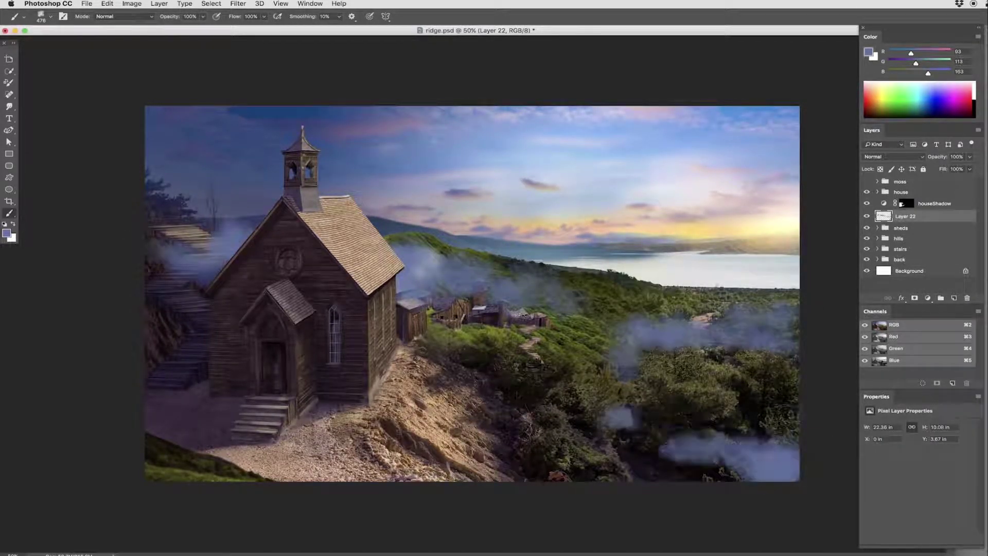
{"action": "left_click_drag", "start_coordinate": [608, 442], "coordinate": [793, 463]}
Step: Smudge the mist near the distant sheds, leftward by the stairs, and up over the lower-right trees
{"action": "left_click", "coordinate": [9, 106]}
{"action": "right_click", "coordinate": [517, 320]}
{"action": "key", "text": "Return"}
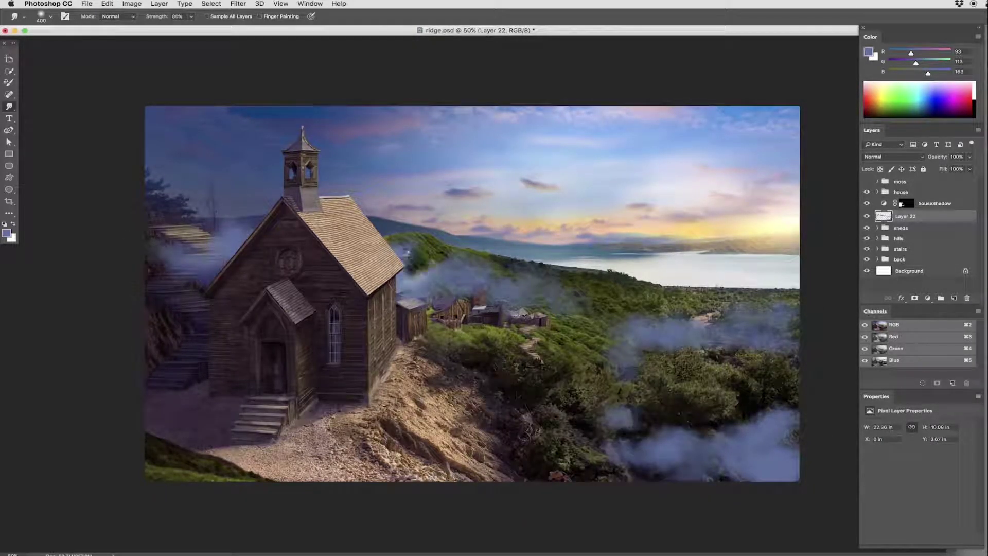
{"action": "mouse_move", "coordinate": [407, 247]}
{"action": "left_mouse_down"}
{"action": "mouse_move", "coordinate": [437, 288]}
{"action": "mouse_move", "coordinate": [477, 298]}
{"action": "mouse_move", "coordinate": [507, 280]}
{"action": "mouse_move", "coordinate": [592, 296]}
{"action": "mouse_move", "coordinate": [530, 268]}
{"action": "left_mouse_up"}
{"action": "left_click_drag", "start_coordinate": [227, 238], "coordinate": [129, 260]}
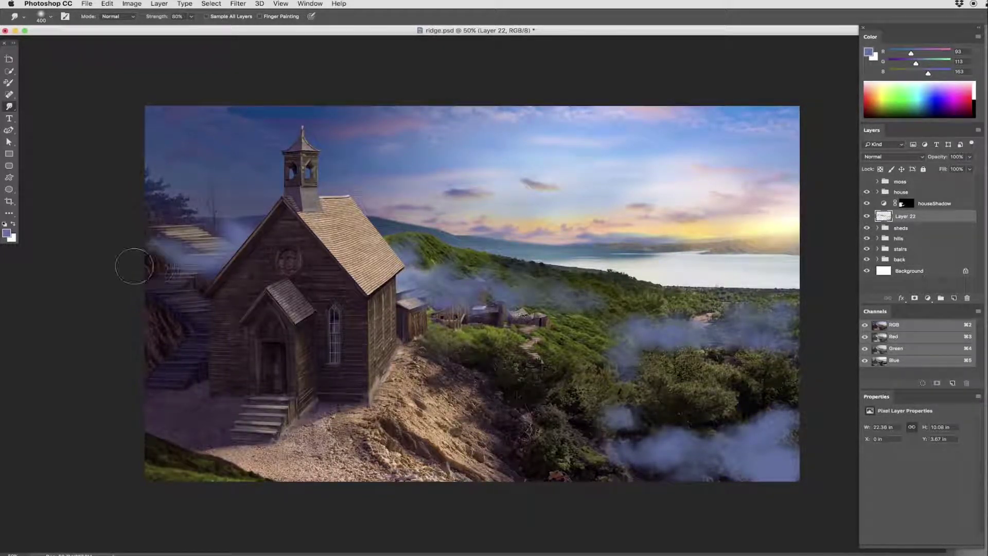
{"action": "left_click_drag", "start_coordinate": [692, 455], "coordinate": [644, 469]}
{"action": "left_click_drag", "start_coordinate": [731, 442], "coordinate": [777, 411]}
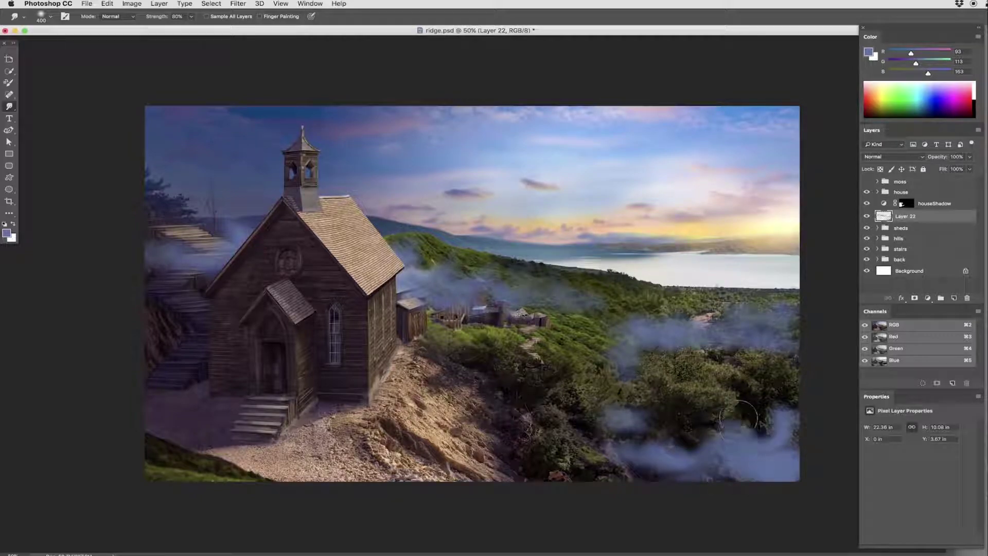
{"action": "mouse_move", "coordinate": [720, 360]}
{"action": "left_mouse_down"}
{"action": "mouse_move", "coordinate": [669, 319]}
{"action": "mouse_move", "coordinate": [628, 329]}
{"action": "left_mouse_up"}
Step: With a 108 px smudge, blend the mist across the distant sheds and lower-right trees
{"action": "left_click_drag", "start_coordinate": [685, 289], "coordinate": [653, 288]}
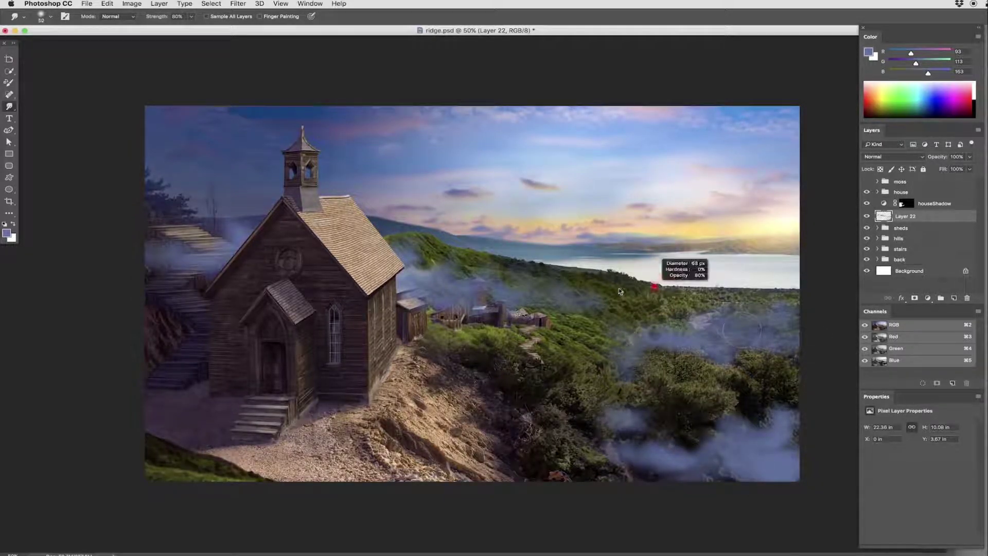
{"action": "left_click_drag", "start_coordinate": [426, 317], "coordinate": [484, 298]}
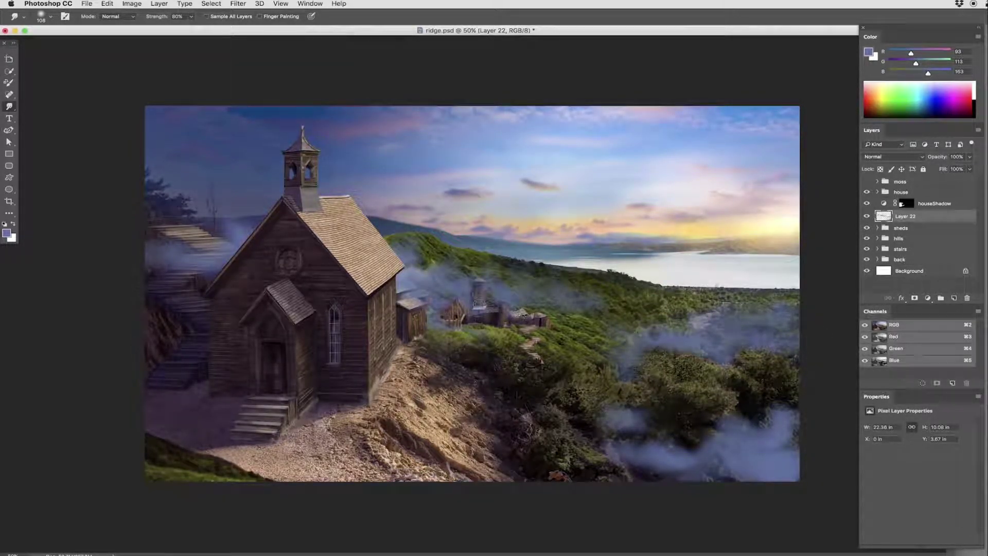
{"action": "mouse_move", "coordinate": [440, 264]}
{"action": "left_mouse_down"}
{"action": "mouse_move", "coordinate": [546, 327]}
{"action": "mouse_move", "coordinate": [582, 320]}
{"action": "left_mouse_up"}
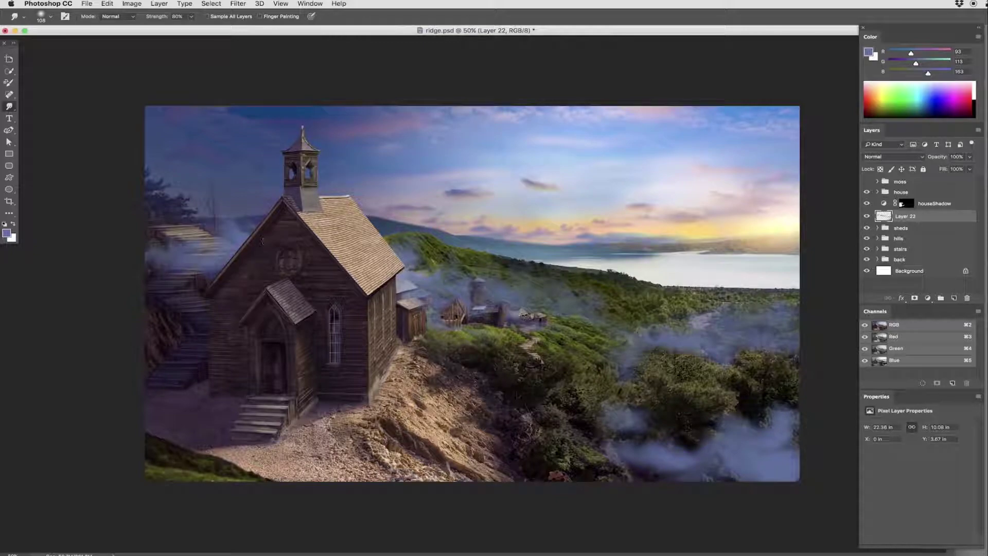
{"action": "mouse_move", "coordinate": [613, 396]}
{"action": "left_mouse_down"}
{"action": "mouse_move", "coordinate": [641, 428]}
{"action": "mouse_move", "coordinate": [659, 476]}
{"action": "mouse_move", "coordinate": [680, 443]}
{"action": "mouse_move", "coordinate": [716, 429]}
{"action": "mouse_move", "coordinate": [705, 466]}
{"action": "mouse_move", "coordinate": [751, 419]}
{"action": "mouse_move", "coordinate": [795, 437]}
{"action": "left_mouse_up"}
{"action": "left_click_drag", "start_coordinate": [684, 353], "coordinate": [638, 358]}
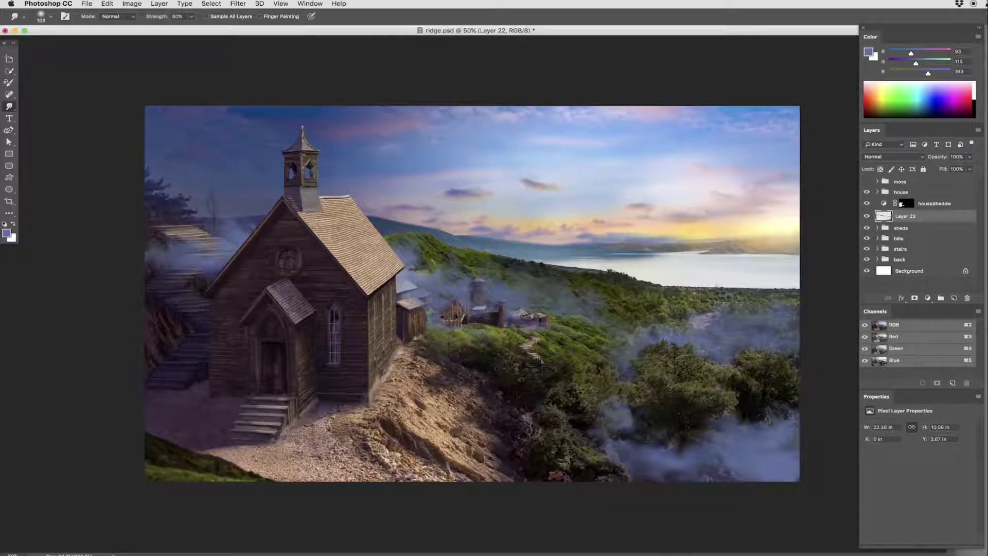
Step: Burn the mist over the lower-right trees to darken it
{"action": "key", "text": "o"}
{"action": "left_click_drag", "start_coordinate": [664, 459], "coordinate": [796, 463]}
{"action": "left_click_drag", "start_coordinate": [752, 458], "coordinate": [612, 458]}
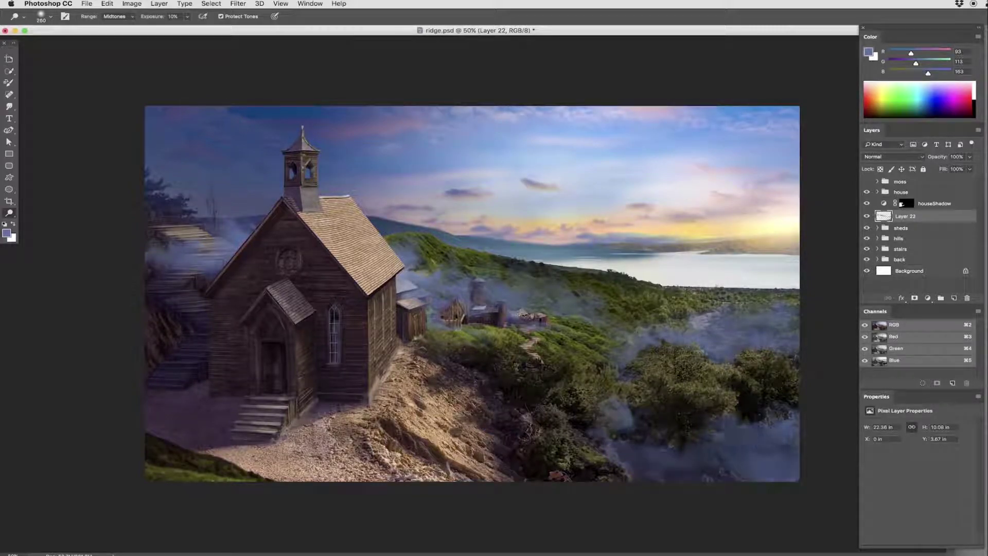
{"action": "left_click_drag", "start_coordinate": [705, 427], "coordinate": [795, 468]}
{"action": "left_click_drag", "start_coordinate": [731, 345], "coordinate": [623, 345]}
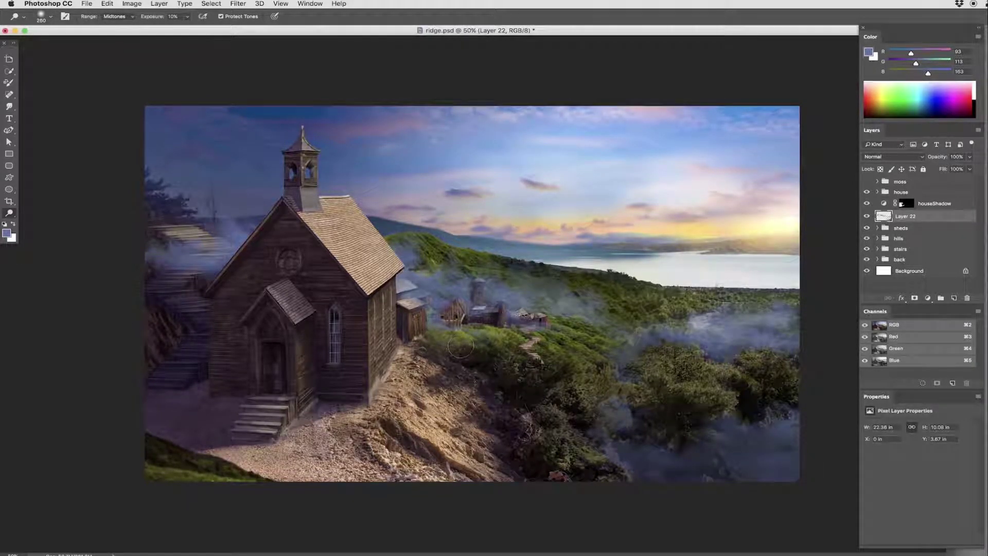
Step: Reduce the mist's saturation to -44 and smudge the gravel path at the bottom
{"action": "key", "text": "e"}
{"action": "key", "text": "ctrl+u"}
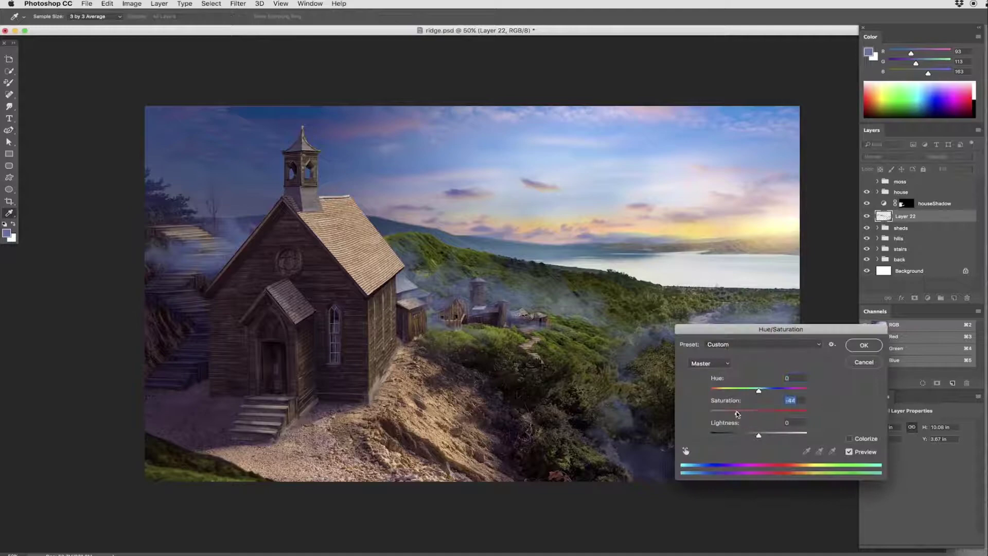
{"action": "key", "text": "Escape"}
{"action": "key", "text": "l"}
{"action": "left_click_drag", "start_coordinate": [742, 428], "coordinate": [700, 455]}
{"action": "key", "text": "ctrl+d"}
{"action": "key", "text": "r"}
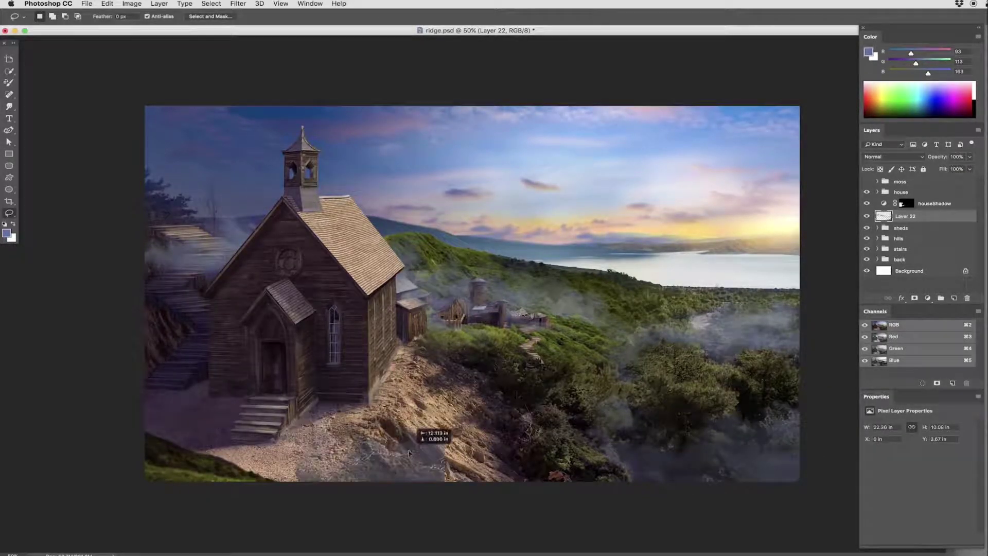
{"action": "mouse_move", "coordinate": [309, 458]}
{"action": "left_mouse_down"}
{"action": "mouse_move", "coordinate": [505, 474]}
{"action": "mouse_move", "coordinate": [541, 459]}
{"action": "left_mouse_up"}
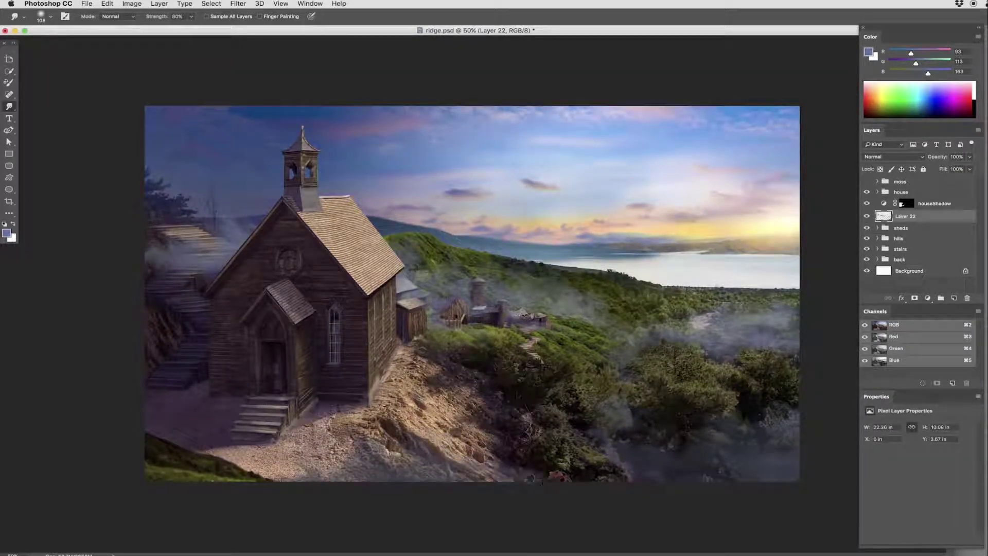
Step: Paint grey fog over the hills and lake on a new layer, erase some, and set 80% opacity
{"action": "left_click", "coordinate": [941, 193]}
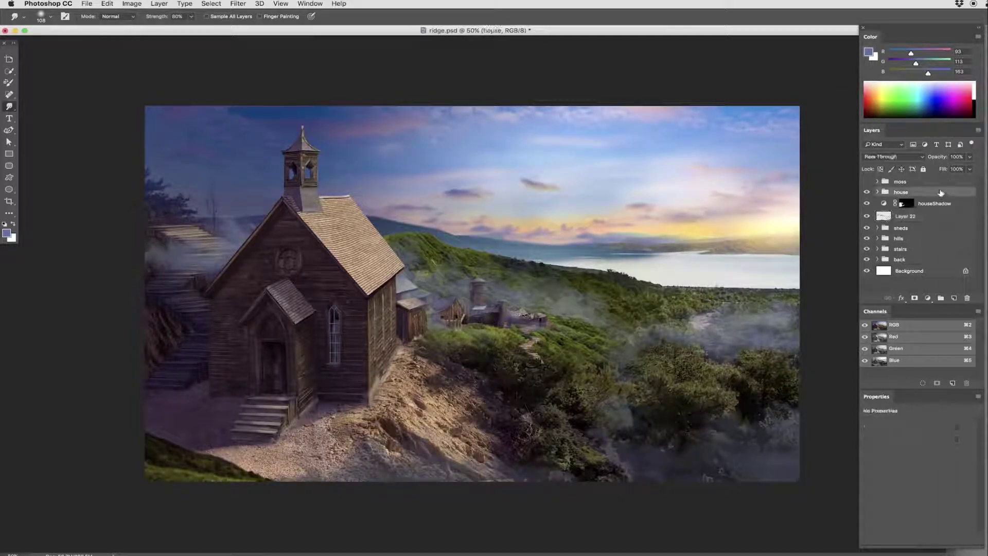
{"action": "left_click", "coordinate": [899, 239]}
{"action": "left_click", "coordinate": [954, 298]}
{"action": "key", "text": "b"}
{"action": "left_click", "coordinate": [378, 214], "text": "alt"}
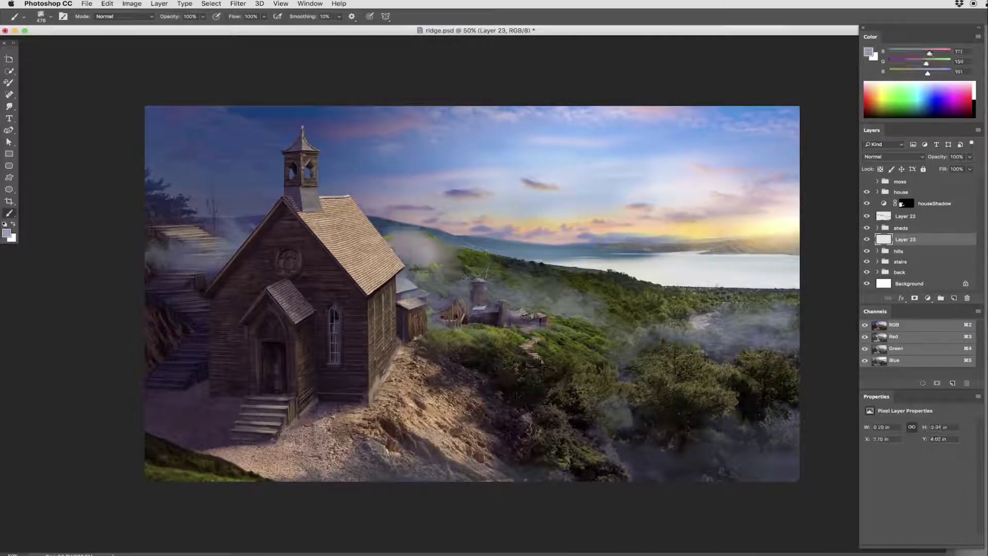
{"action": "mouse_move", "coordinate": [377, 215]}
{"action": "left_mouse_down"}
{"action": "mouse_move", "coordinate": [592, 268]}
{"action": "mouse_move", "coordinate": [793, 283]}
{"action": "left_mouse_up"}
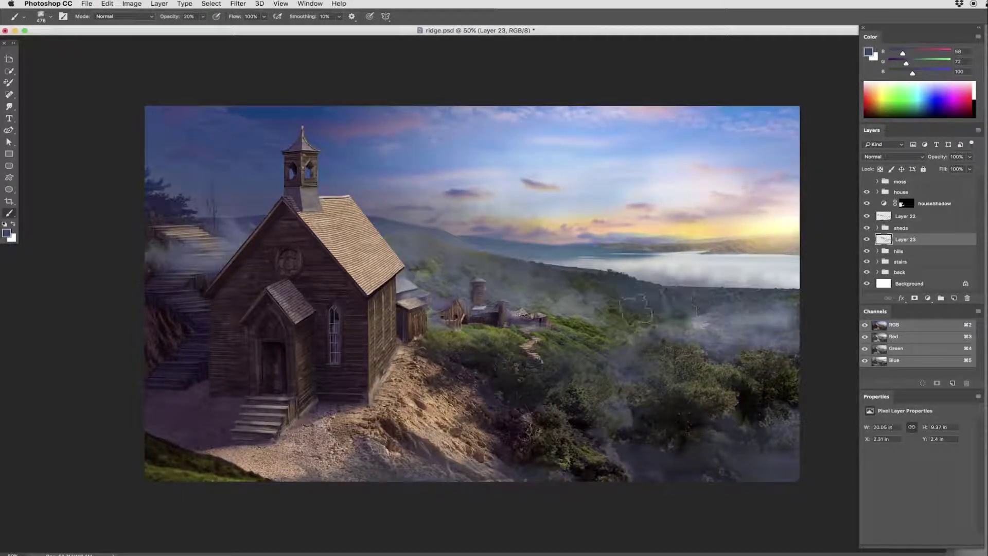
{"action": "left_click_drag", "start_coordinate": [399, 232], "coordinate": [435, 244]}
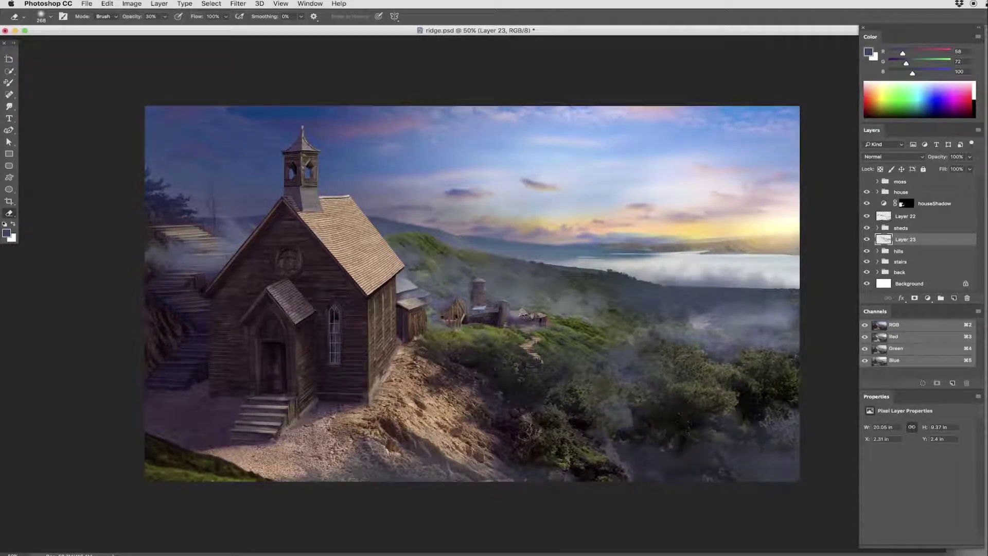
{"action": "mouse_move", "coordinate": [497, 265]}
{"action": "left_mouse_down"}
{"action": "mouse_move", "coordinate": [731, 278]}
{"action": "mouse_move", "coordinate": [639, 286]}
{"action": "left_mouse_up"}
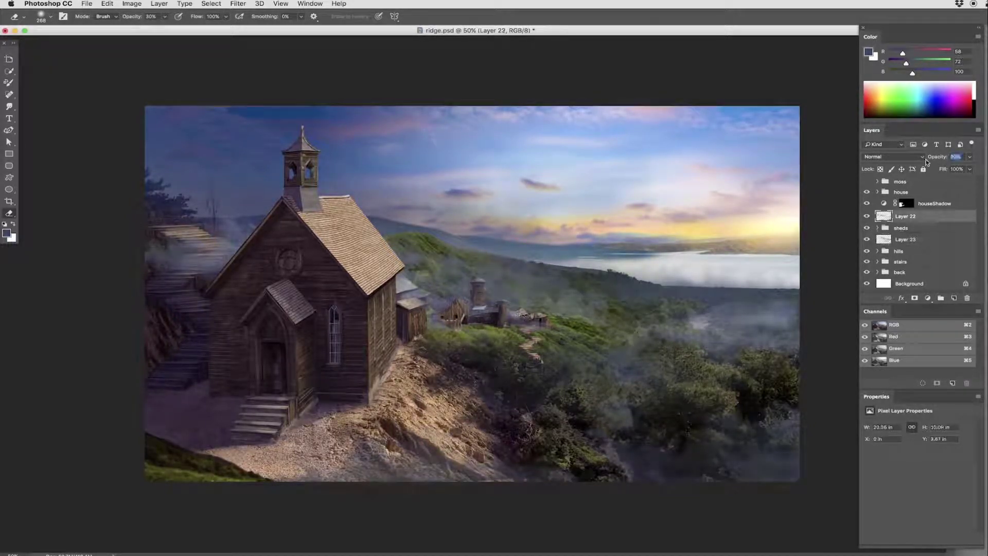
{"action": "left_click_drag", "start_coordinate": [970, 157], "coordinate": [929, 163]}
Step: Add an Exposure 1 adjustment above the moss group that darkens the whole image
{"action": "left_click", "coordinate": [917, 181]}
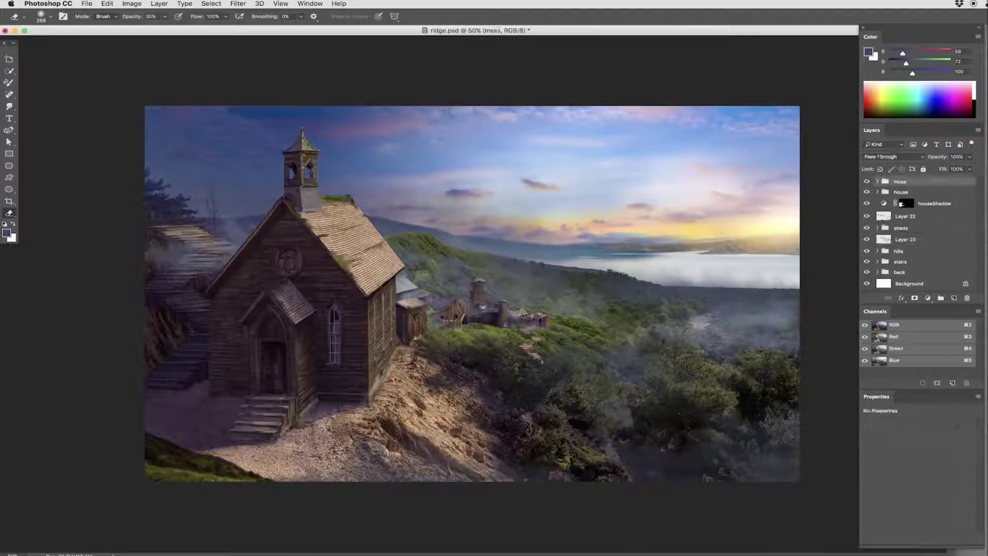
{"action": "left_click", "coordinate": [928, 298]}
{"action": "left_click", "coordinate": [942, 344]}
{"action": "left_click_drag", "start_coordinate": [918, 446], "coordinate": [907, 448]}
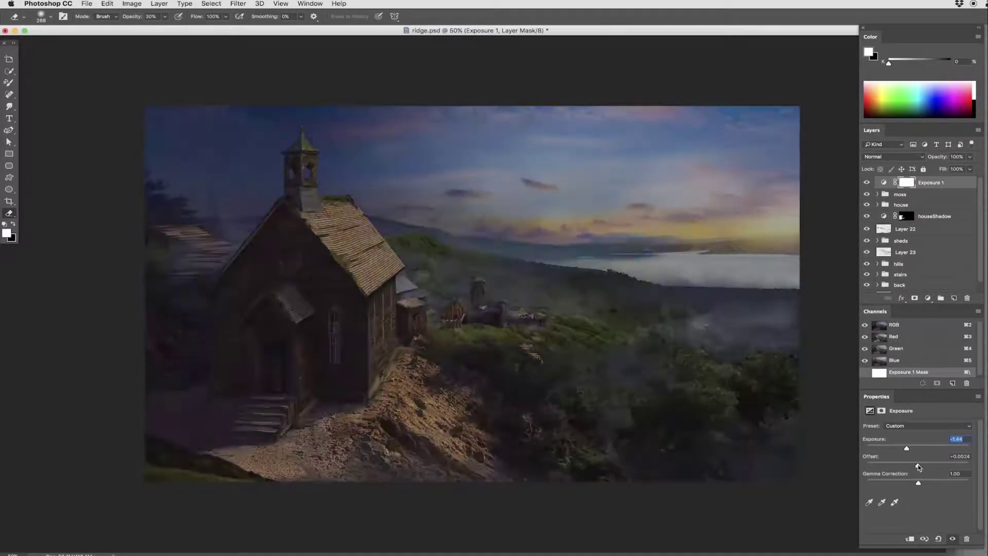
Step: Paint the Exposure 1 mask with a 20% black brush to brighten the church, slope and sky
{"action": "left_click", "coordinate": [907, 182]}
{"action": "key", "text": "b"}
{"action": "key", "text": "x"}
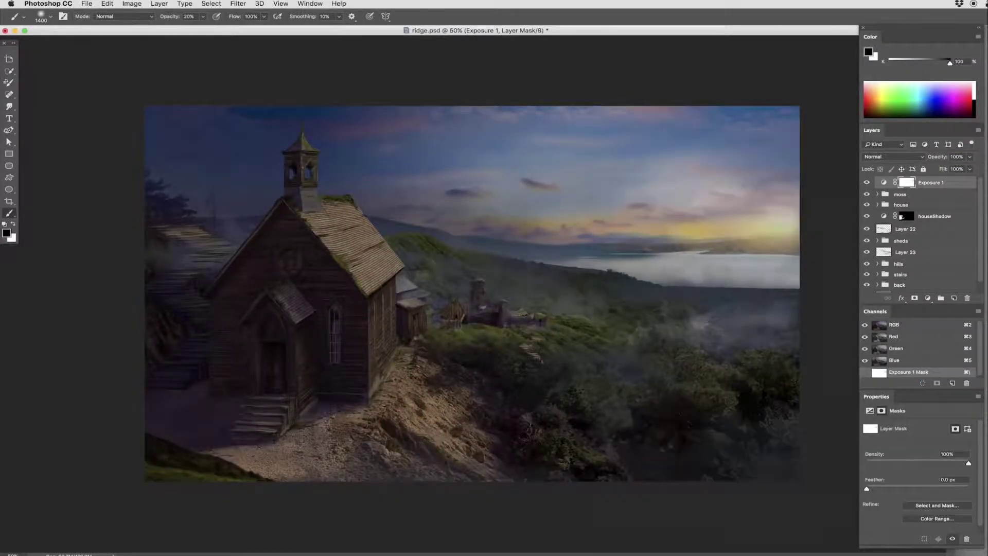
{"action": "mouse_move", "coordinate": [669, 216]}
{"action": "left_mouse_down"}
{"action": "mouse_move", "coordinate": [386, 360]}
{"action": "mouse_move", "coordinate": [669, 180]}
{"action": "left_mouse_up"}
Step: Add a new light layer above Exposure 1 and duplicate it
{"action": "left_click", "coordinate": [954, 298]}
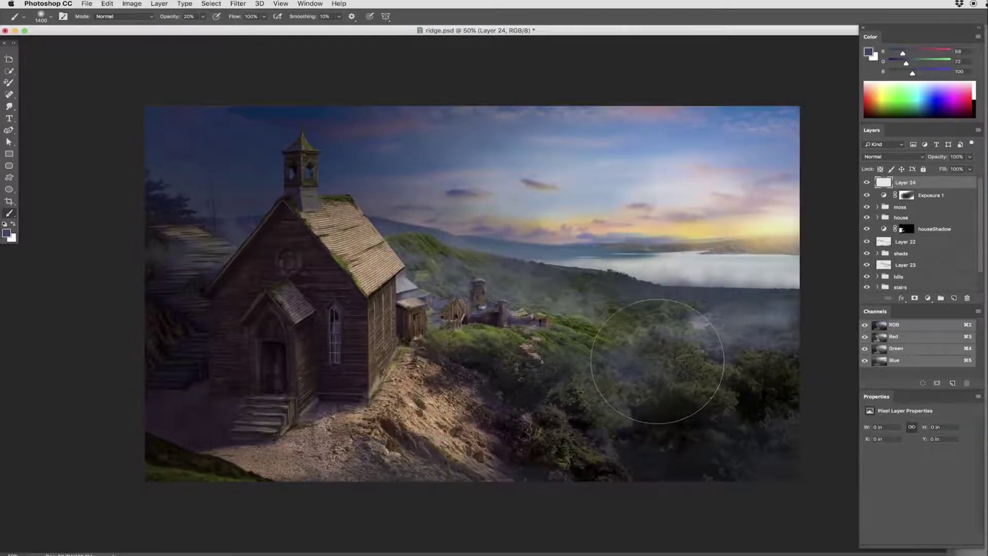
{"action": "key", "text": "ctrl+t"}
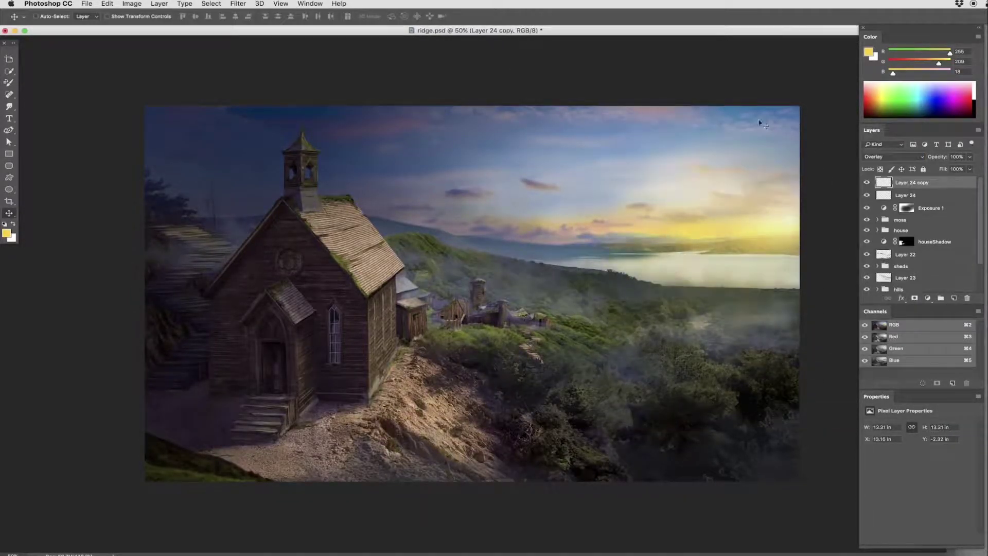
{"action": "left_click", "coordinate": [929, 298]}
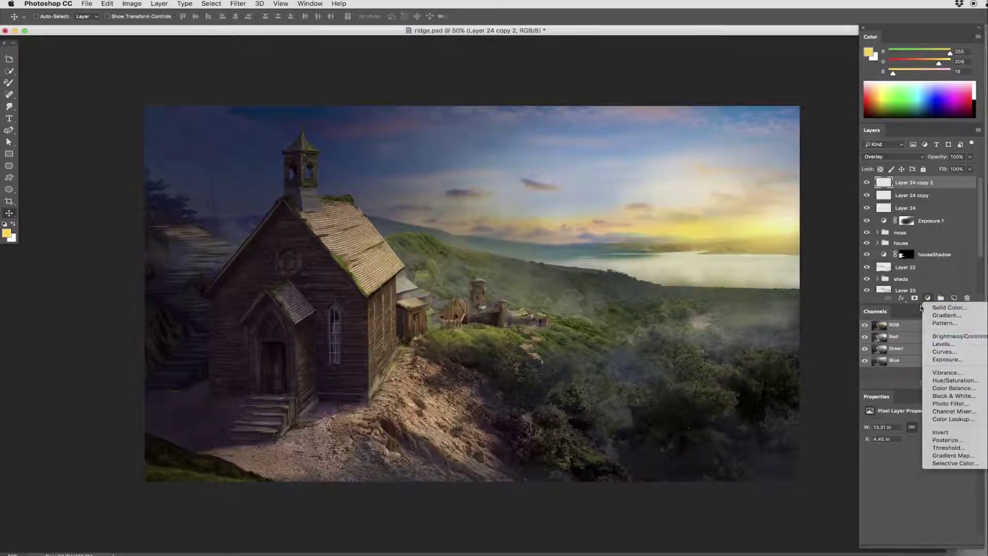
Step: Add a TealOrangePlusContrast Color Lookup grade in Luminosity mode at 63% opacity
{"action": "left_click", "coordinate": [898, 312]}
{"action": "left_click", "coordinate": [927, 426]}
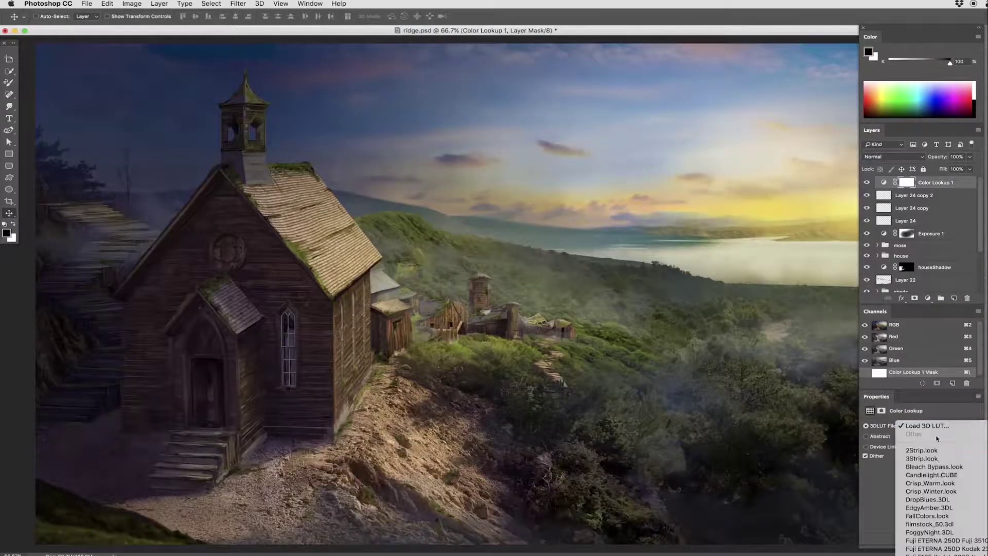
{"action": "left_click", "coordinate": [926, 426]}
{"action": "left_click", "coordinate": [943, 474]}
{"action": "left_click", "coordinate": [927, 426]}
{"action": "left_click", "coordinate": [935, 520]}
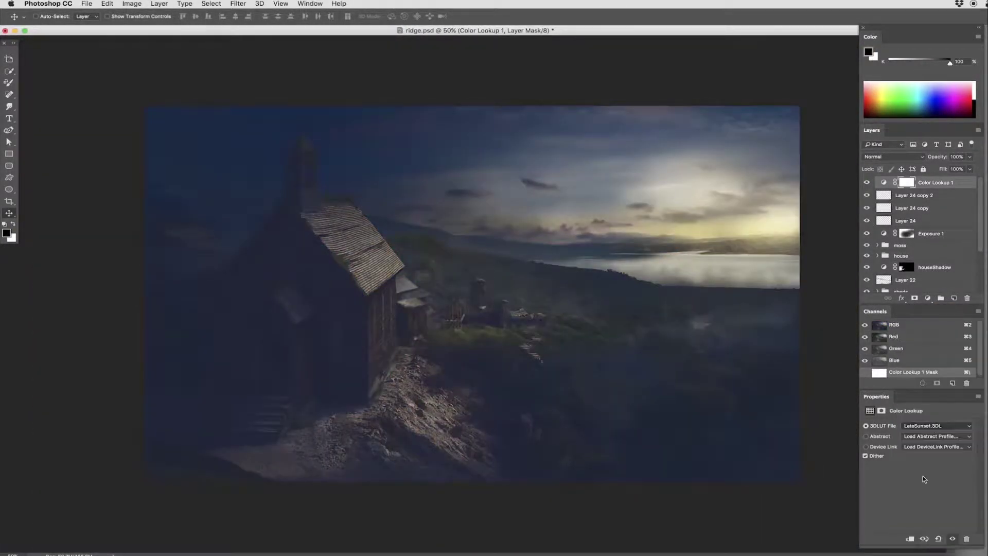
{"action": "left_click", "coordinate": [926, 426]}
{"action": "left_click", "coordinate": [934, 535]}
{"action": "left_click", "coordinate": [893, 156]}
{"action": "left_click", "coordinate": [890, 369]}
{"action": "key", "text": "6"}
{"action": "key", "text": "3"}
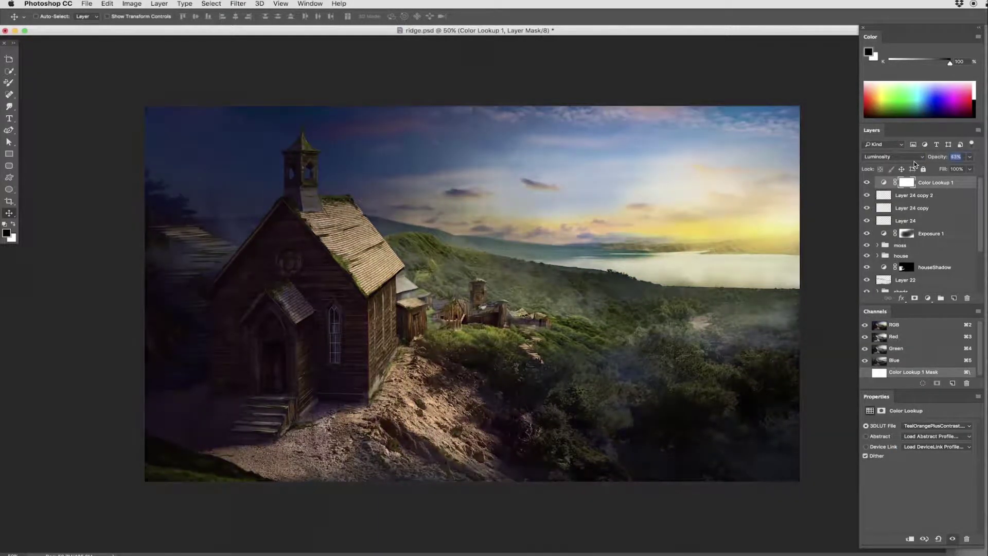
Step: Duplicate the glow layer to the top and set the copy to Color Dodge
{"action": "left_click", "coordinate": [941, 221]}
{"action": "key", "text": "ctrl+j"}
{"action": "left_click", "coordinate": [893, 157]}
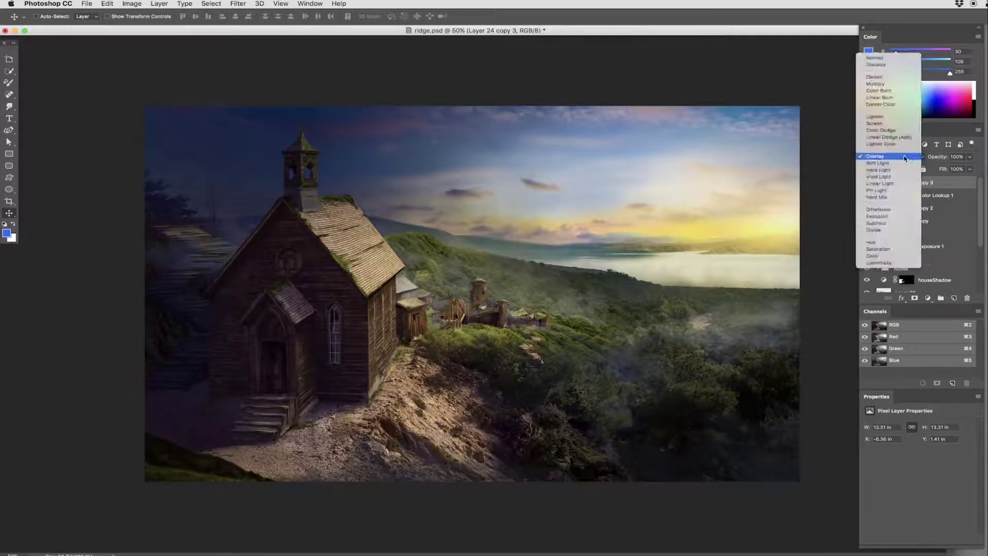
{"action": "left_click", "coordinate": [894, 157]}
{"action": "left_click", "coordinate": [891, 201]}
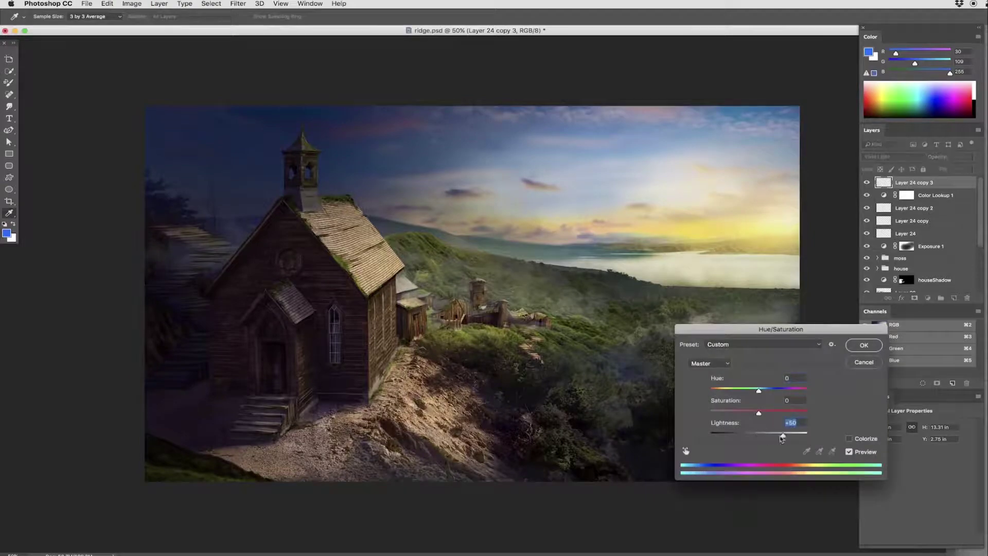
{"action": "left_click", "coordinate": [894, 156]}
{"action": "left_click", "coordinate": [893, 90]}
Step: Rotate and scale the Color Dodge glow over the sunset, then duplicate it again
{"action": "key", "text": "ctrl+t"}
{"action": "mouse_move", "coordinate": [55, 144]}
{"action": "left_mouse_down"}
{"action": "mouse_move", "coordinate": [226, 228]}
{"action": "mouse_move", "coordinate": [154, 330]}
{"action": "left_mouse_up"}
{"action": "key", "text": "Return"}
{"action": "key", "text": "ctrl+j"}
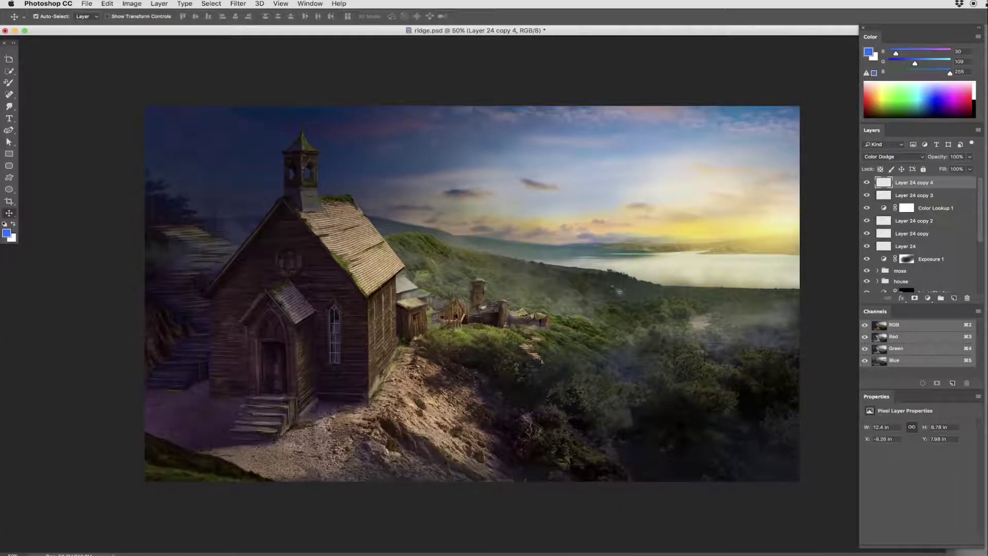
Step: Add Layer 25 at the top and paint light specks with a white brush
{"action": "key", "text": "ctrl+shift+alt+n"}
{"action": "key", "text": "b"}
{"action": "right_click", "coordinate": [633, 306]}
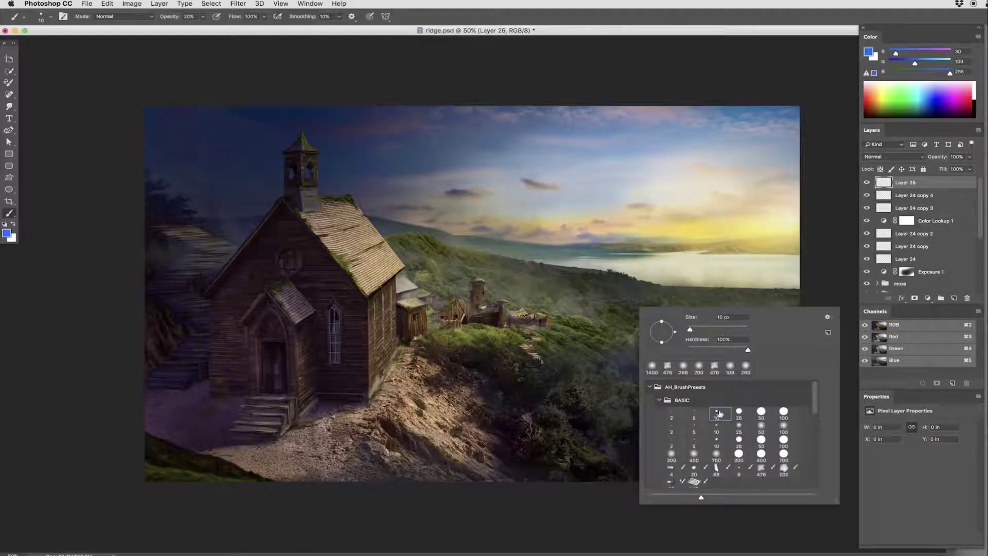
{"action": "key", "text": "Escape"}
{"action": "key", "text": "d"}
{"action": "key", "text": "x"}
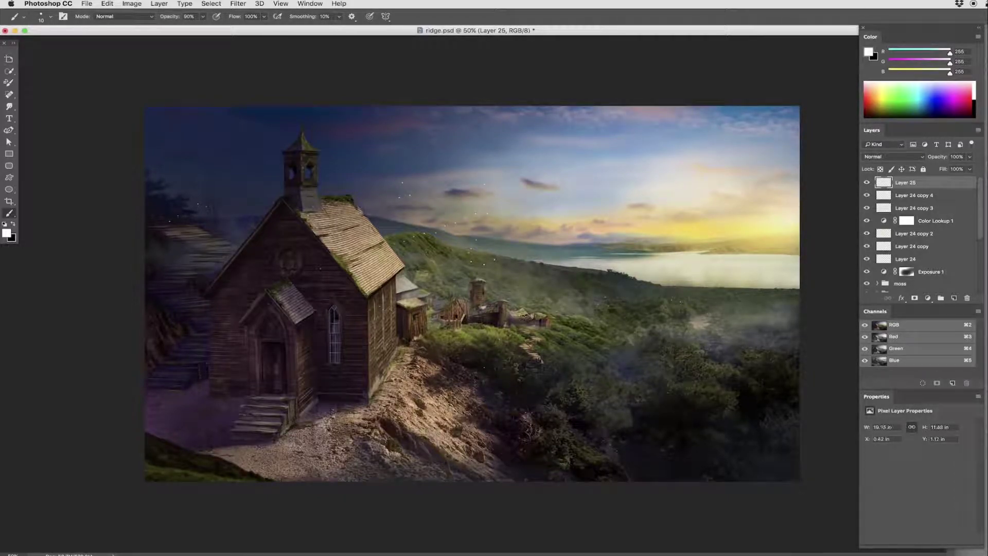
Step: Apply a Field Blur from the Blur Gallery to soften the light specks
{"action": "left_click", "coordinate": [238, 3]}
{"action": "left_click", "coordinate": [376, 124]}
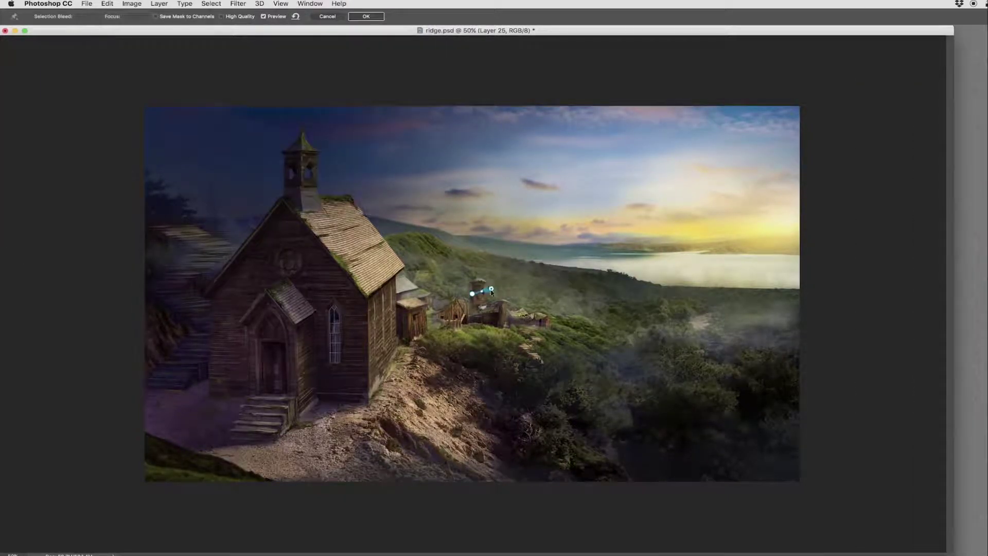
{"action": "key", "text": "ctrl+plus"}
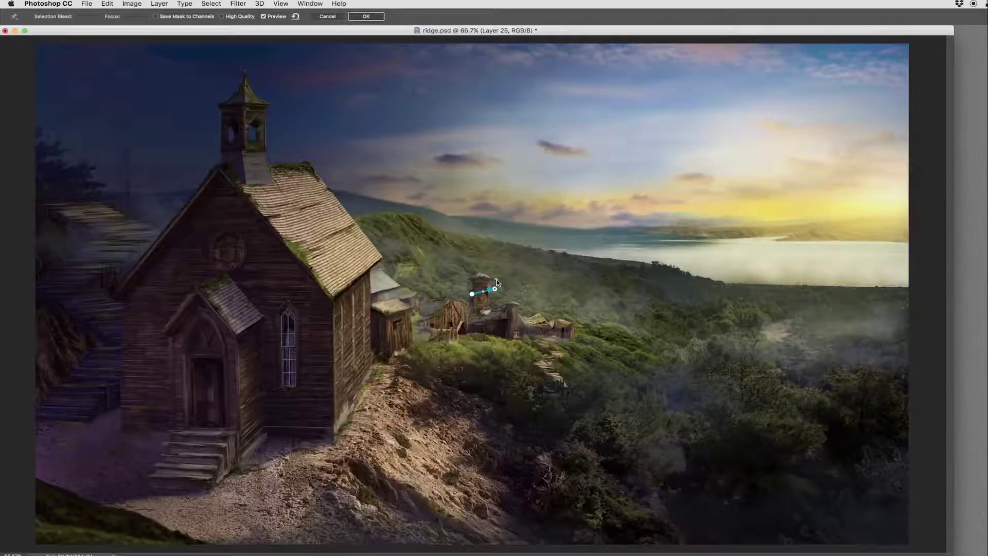
{"action": "left_click_drag", "start_coordinate": [485, 299], "coordinate": [495, 290]}
{"action": "key", "text": "Return"}
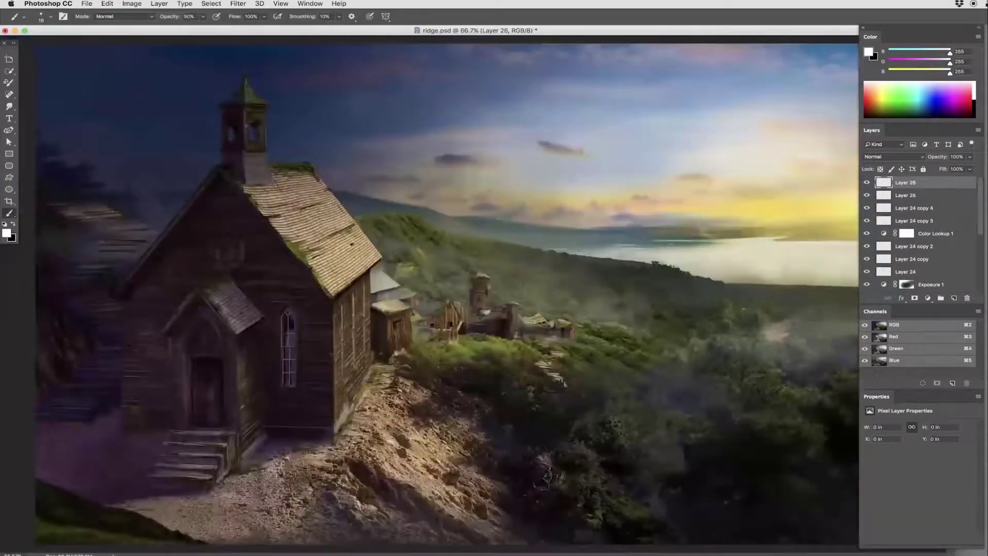
Step: Paint a warm glow over the church roof and bell tower and set it to Screen
{"action": "left_click_drag", "start_coordinate": [319, 211], "coordinate": [371, 247]}
{"action": "left_click_drag", "start_coordinate": [255, 116], "coordinate": [260, 150]}
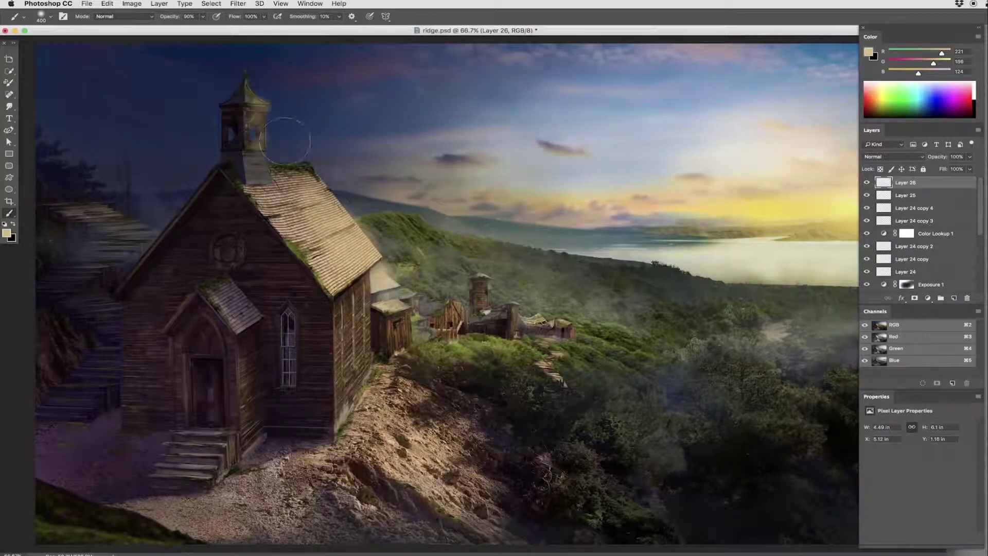
{"action": "key", "text": "Return"}
{"action": "left_click", "coordinate": [894, 157]}
Step: Set the glow layer to Screen and paint light cream mist over the right shoreline
{"action": "left_click", "coordinate": [875, 222]}
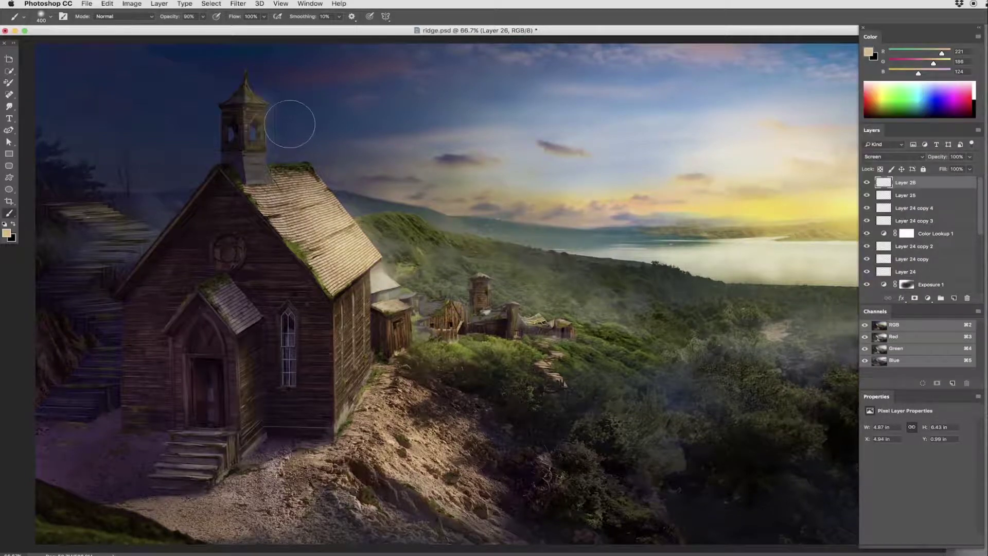
{"action": "key", "text": "r"}
{"action": "key", "text": "b"}
{"action": "mouse_move", "coordinate": [644, 278]}
{"action": "left_mouse_down"}
{"action": "mouse_move", "coordinate": [834, 289]}
{"action": "mouse_move", "coordinate": [750, 292]}
{"action": "left_mouse_up"}
{"action": "key", "text": "r"}
Step: Select Layer 15 and the house layer for retouching, then target the moss layer's mask
{"action": "key", "text": "super+minus"}
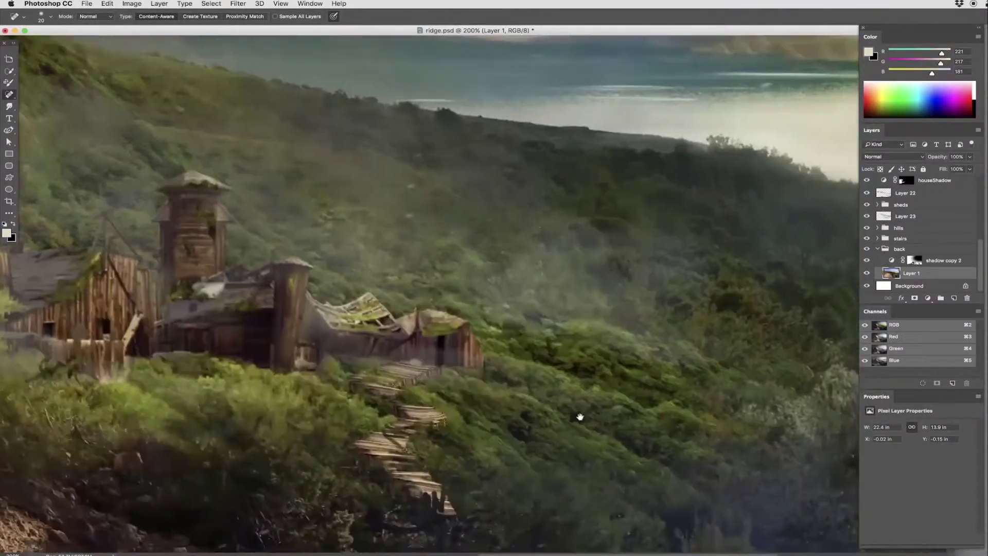
{"action": "right_click", "coordinate": [483, 398]}
{"action": "left_click", "coordinate": [500, 409]}
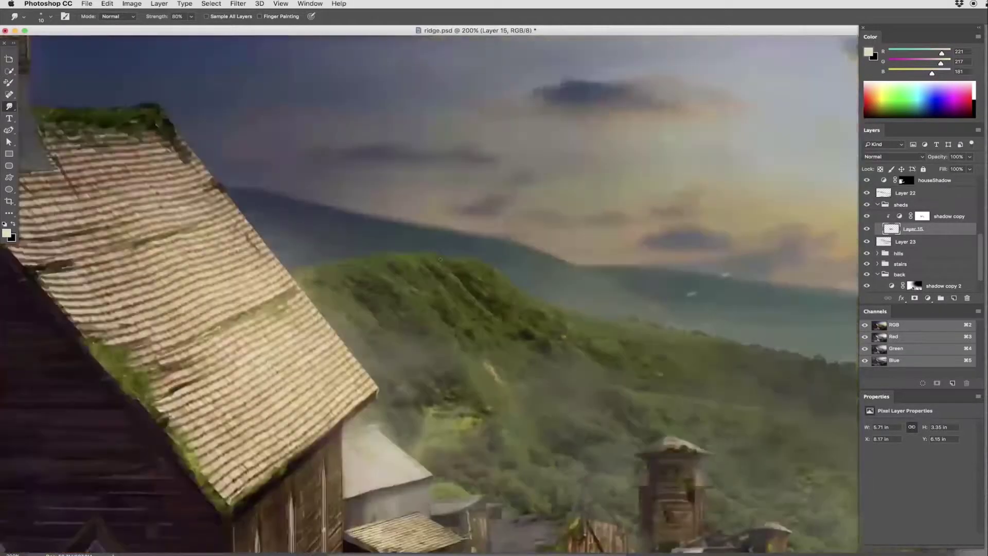
{"action": "right_click", "coordinate": [452, 373]}
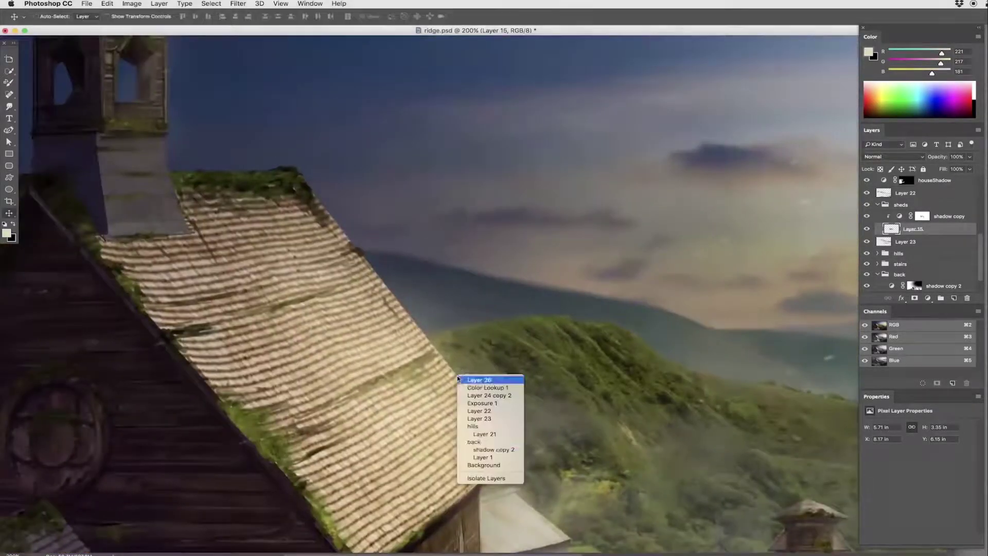
{"action": "left_click", "coordinate": [510, 433]}
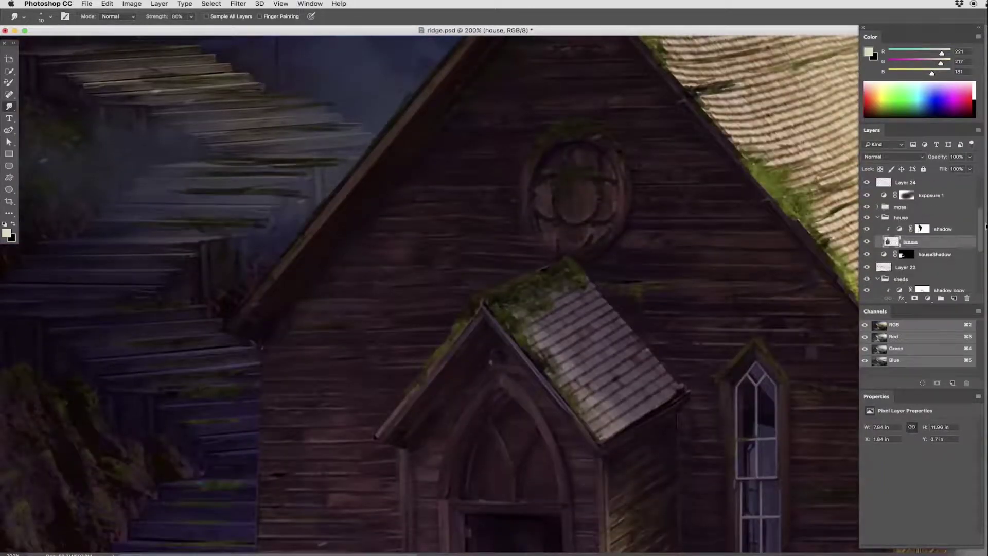
{"action": "key", "text": "alt+bracketleft"}
{"action": "key", "text": "super+minus"}
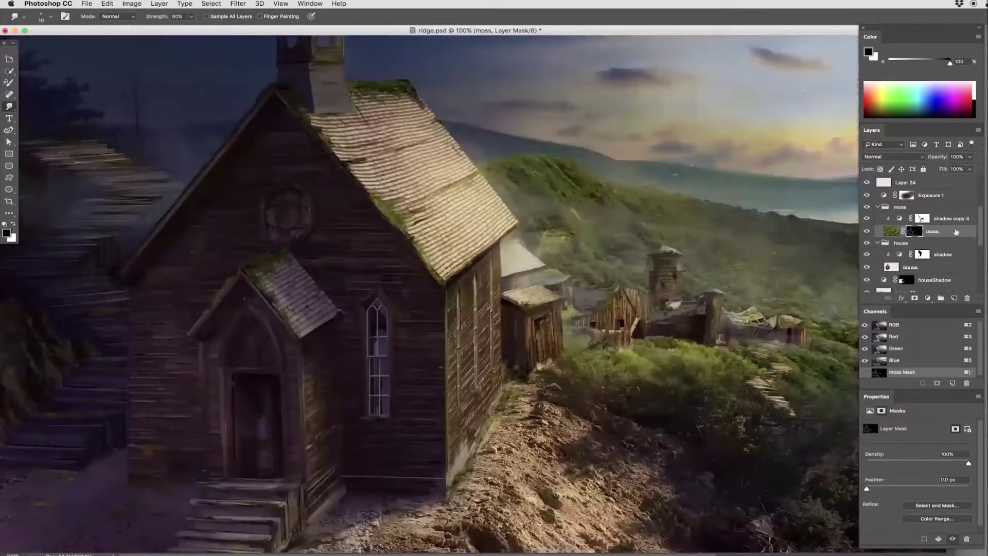
Step: Warp Layer 0 into a curved perspective and commit it
{"action": "key", "text": "b"}
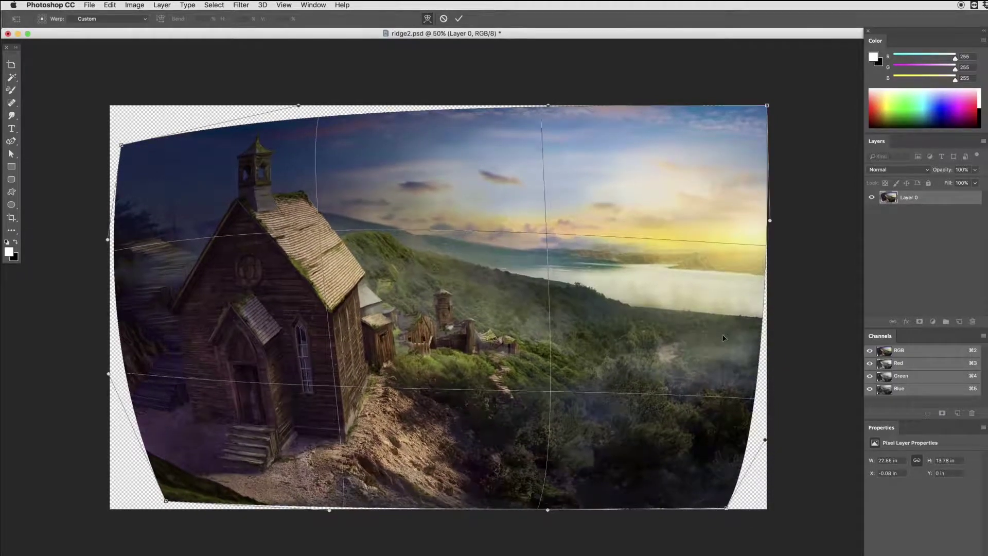
{"action": "left_click_drag", "start_coordinate": [296, 222], "coordinate": [328, 226]}
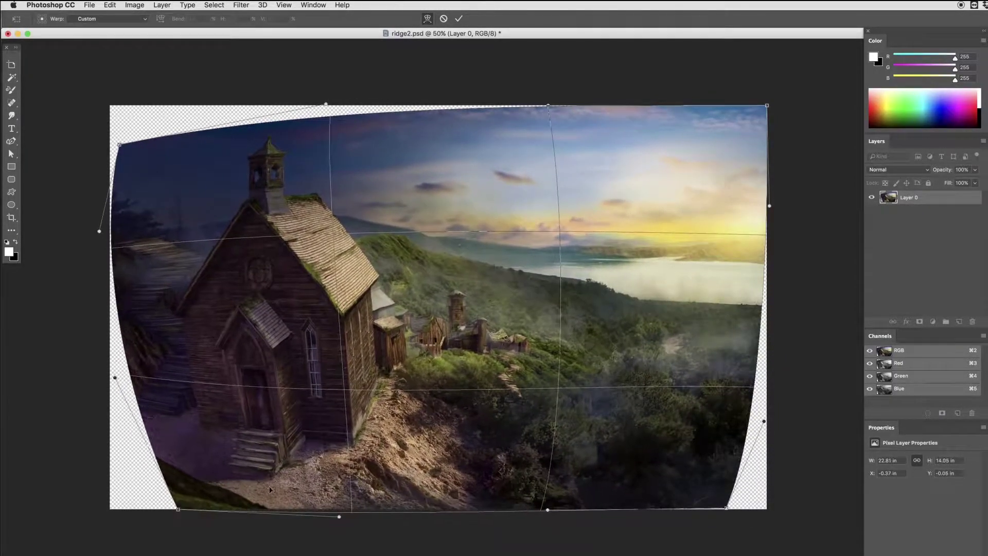
{"action": "key", "text": "Return"}
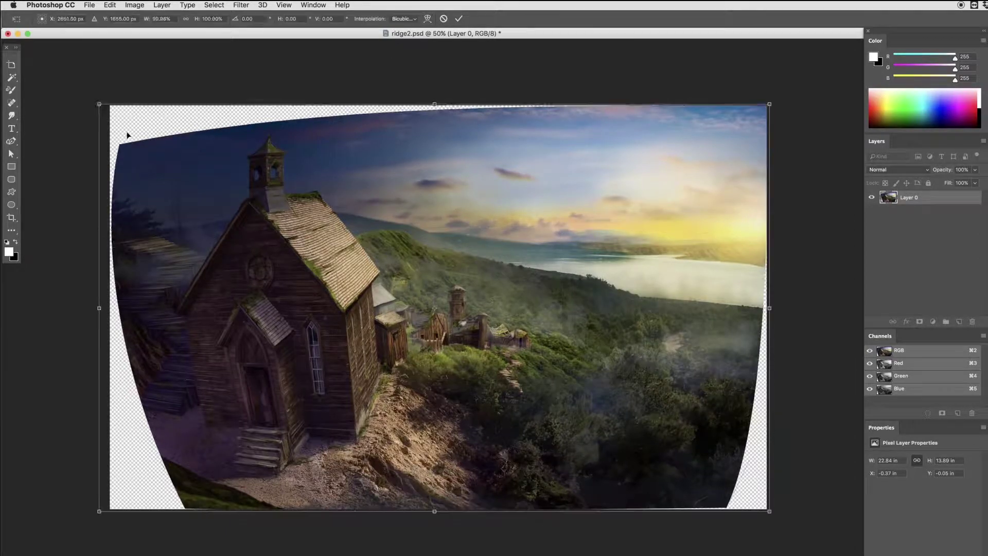
Step: Lasso the empty top, left and bottom-left edges and Content-Aware fill them with matching scenery
{"action": "key", "text": "l"}
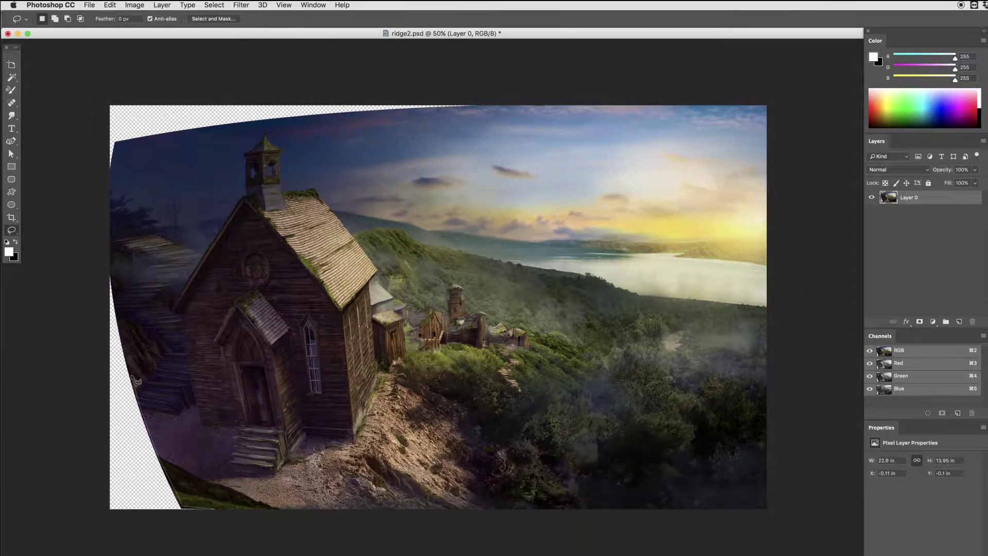
{"action": "left_click_drag", "start_coordinate": [403, 109], "coordinate": [404, 109]}
{"action": "key", "text": "shift+BackSpace"}
{"action": "key", "text": "Return"}
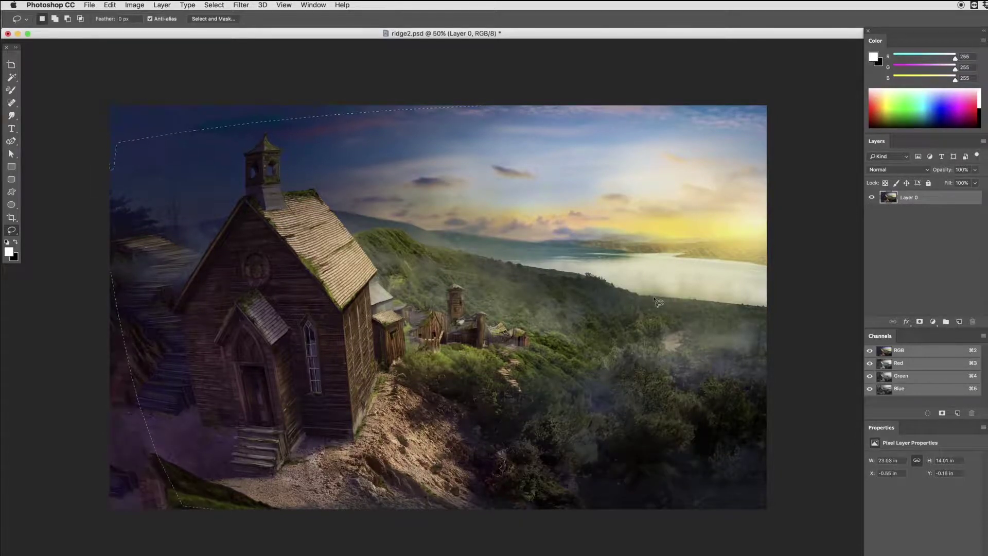
{"action": "left_click_drag", "start_coordinate": [91, 481], "coordinate": [92, 479]}
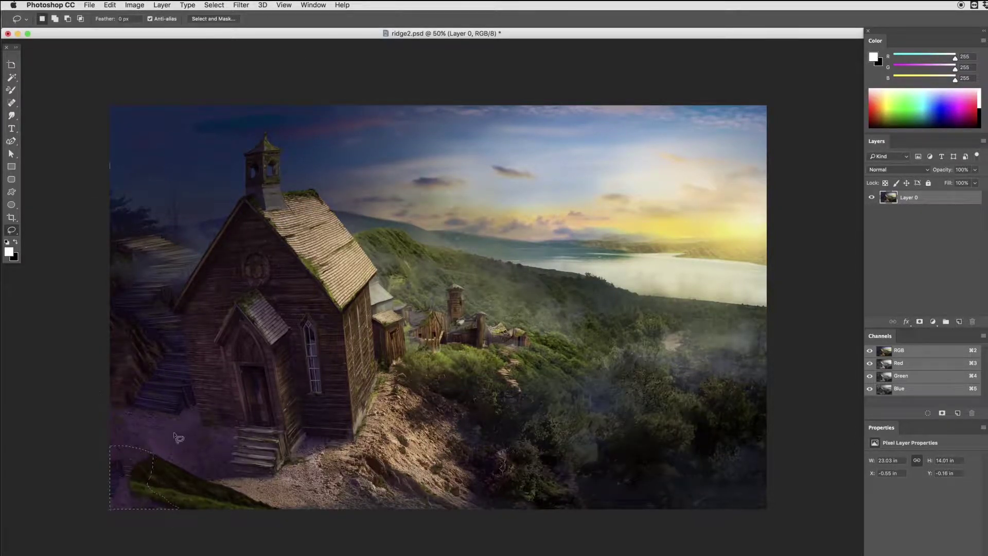
{"action": "key", "text": "shift+BackSpace"}
{"action": "key", "text": "Return"}
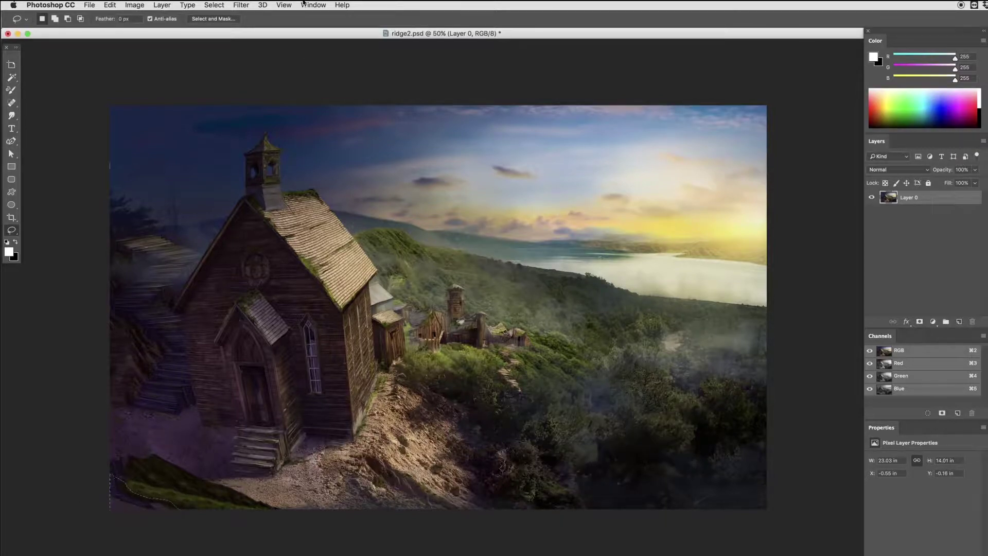
{"action": "key", "text": "ctrl+d"}
{"action": "key", "text": "s"}
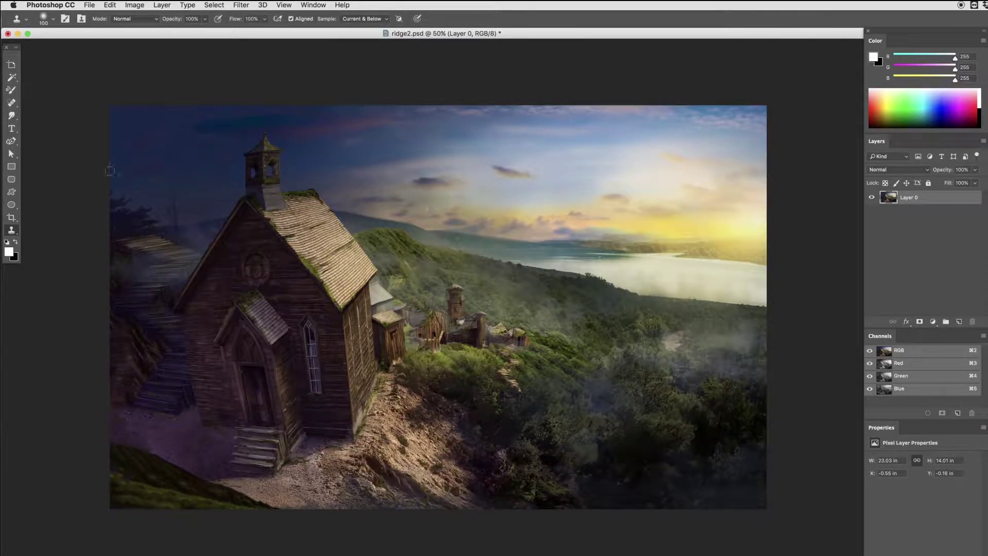
Step: Dodge the church and green hillside behind it brighter, resizing the brush to 352 and larger
{"action": "key", "text": "o"}
{"action": "mouse_move", "coordinate": [232, 206]}
{"action": "left_mouse_down"}
{"action": "mouse_move", "coordinate": [242, 288]}
{"action": "mouse_move", "coordinate": [319, 391]}
{"action": "left_mouse_up"}
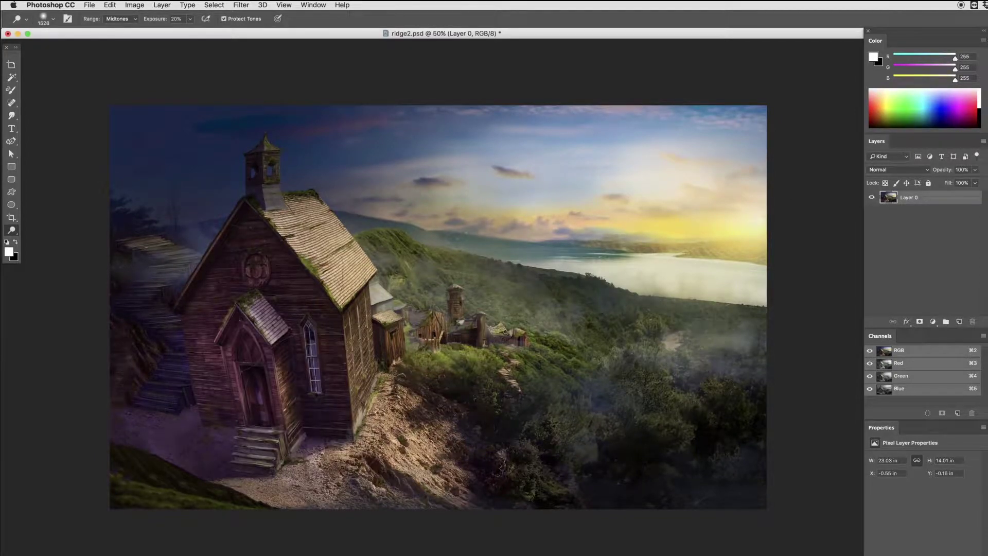
{"action": "left_click_drag", "start_coordinate": [304, 329], "coordinate": [232, 353]}
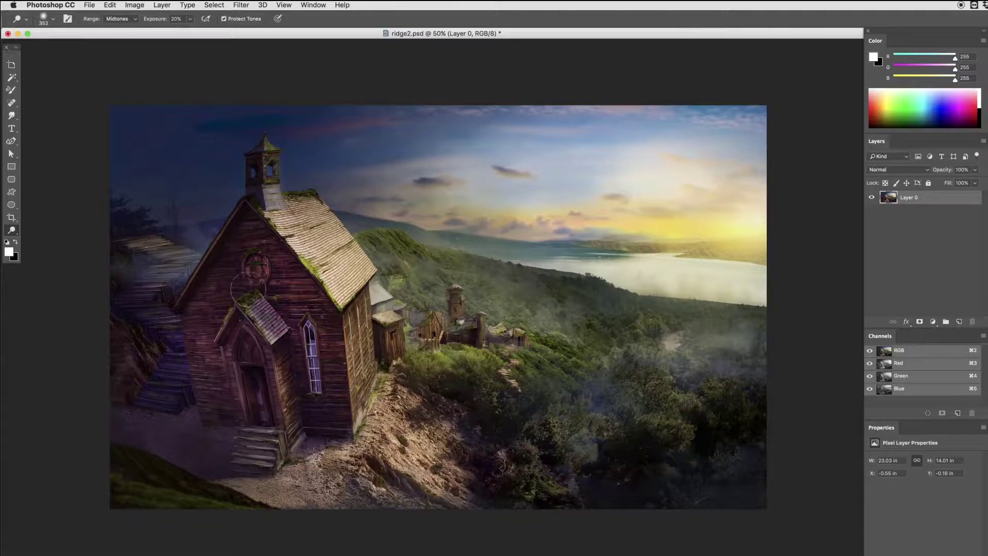
{"action": "left_click_drag", "start_coordinate": [443, 257], "coordinate": [391, 239]}
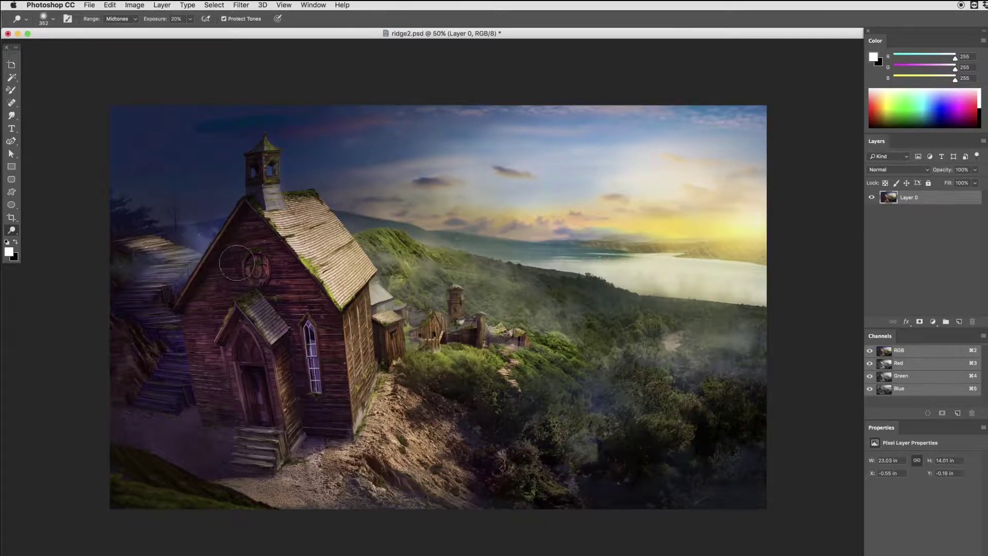
{"action": "left_click_drag", "start_coordinate": [552, 288], "coordinate": [638, 288], "text": "ctrl+alt"}
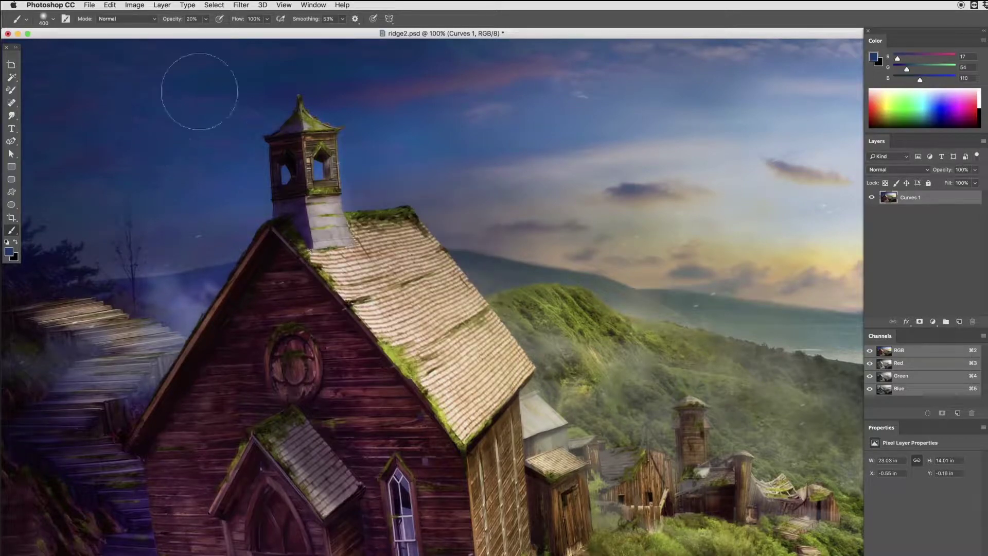
Step: Sample a lighter blue from the sky and smudge the painted sky
{"action": "left_click", "coordinate": [331, 77], "text": "alt"}
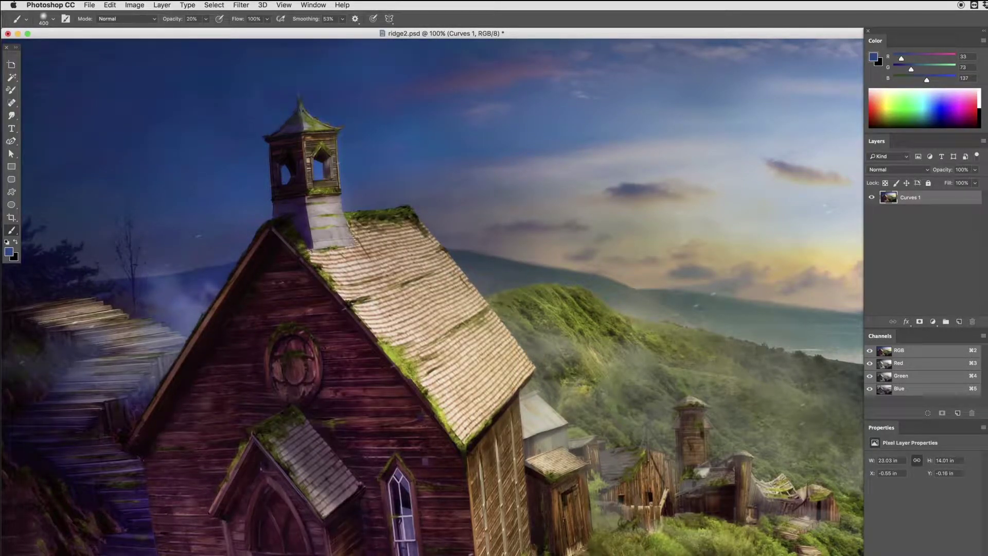
{"action": "left_click", "coordinate": [11, 115]}
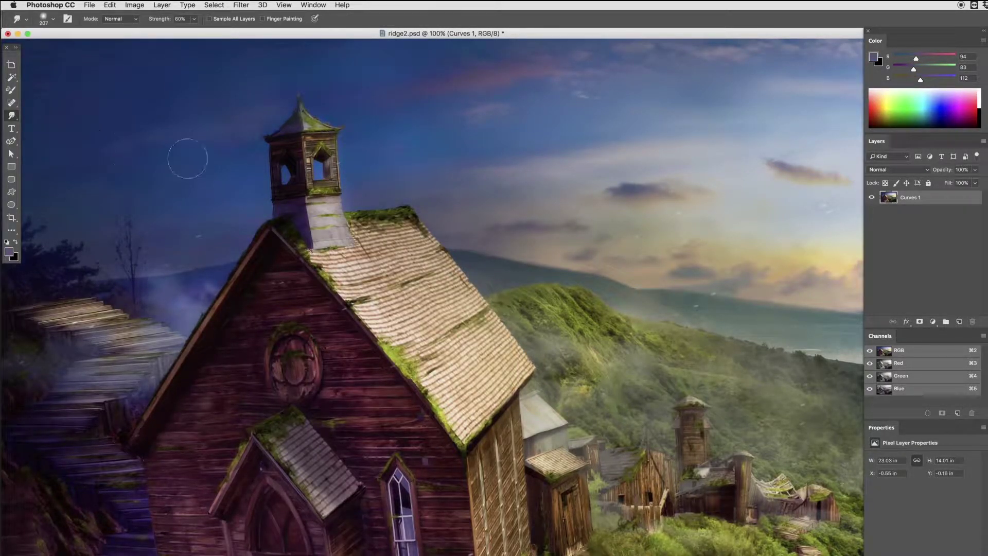
{"action": "key", "text": "ctrl+minus"}
{"action": "left_click_drag", "start_coordinate": [548, 239], "coordinate": [553, 243]}
Step: Copy the selected sky to its own layer, enlarge it over the upper-left sky in Soft Light
{"action": "key", "text": "ctrl+j"}
{"action": "key", "text": "v"}
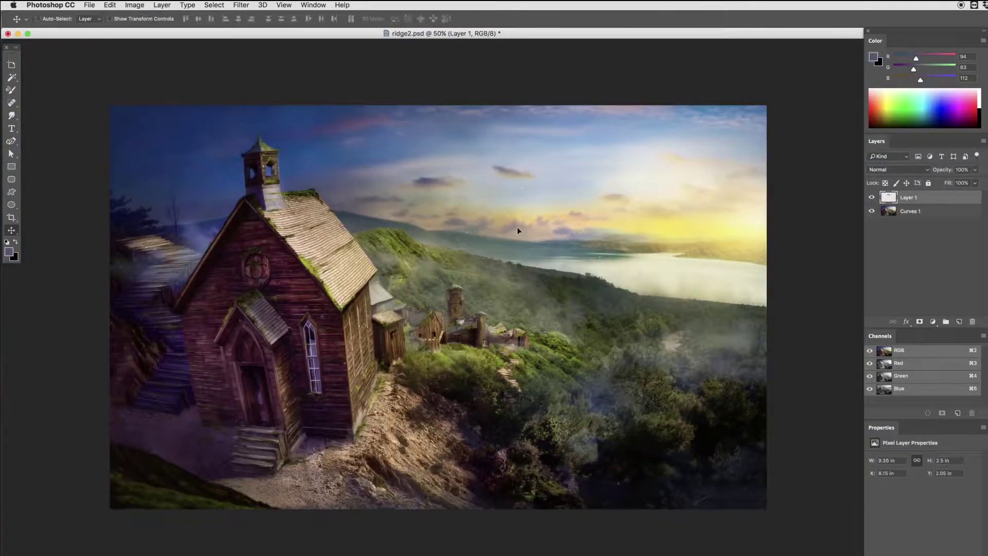
{"action": "key", "text": "ctrl+t"}
{"action": "left_click_drag", "start_coordinate": [473, 206], "coordinate": [304, 149]}
{"action": "key", "text": "Return"}
{"action": "key", "text": "shift+alt+f"}
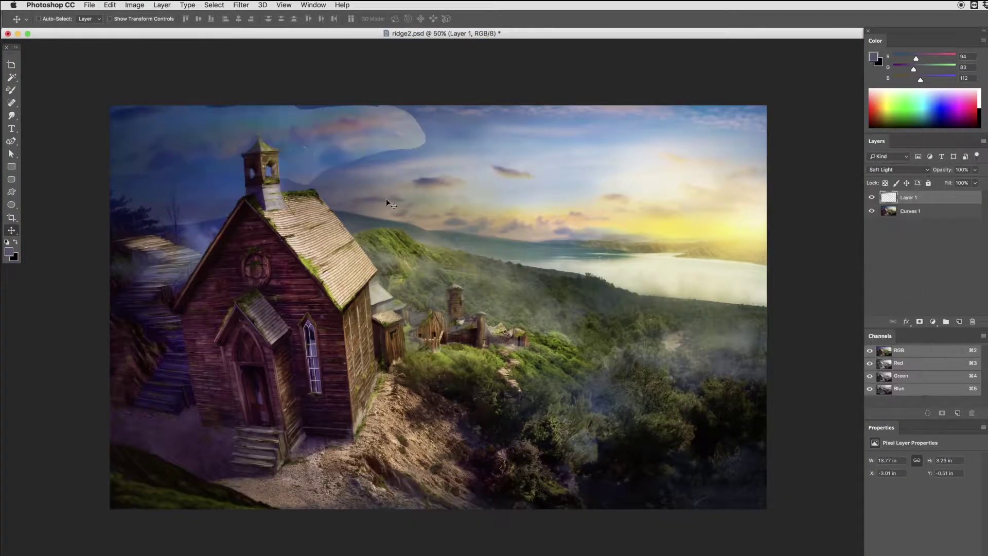
Step: Adjust the sky patch with Curves, stretch it wider across the sky, and merge it down
{"action": "key", "text": "e"}
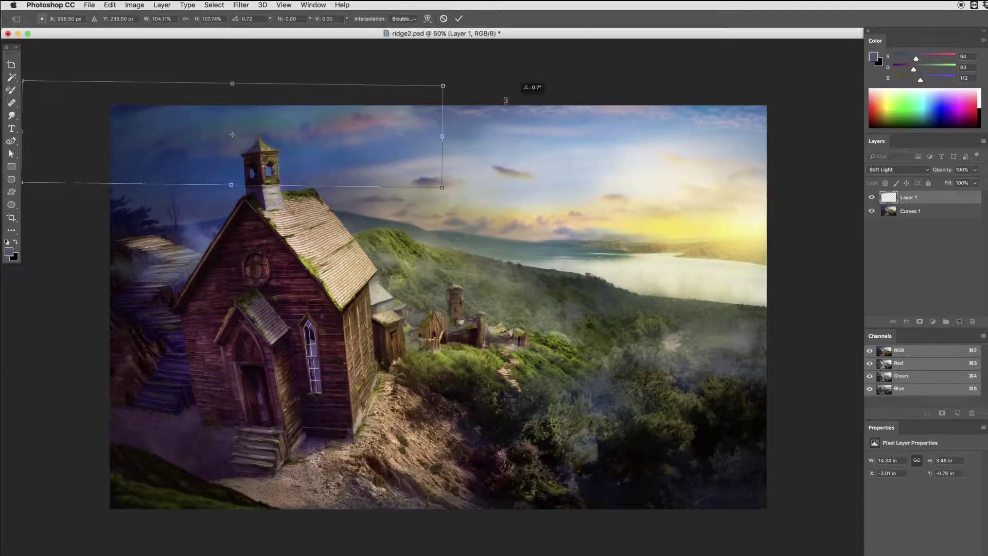
{"action": "key", "text": "ctrl+m"}
{"action": "key", "text": "Return"}
{"action": "key", "text": "ctrl+u"}
{"action": "key", "text": "Escape"}
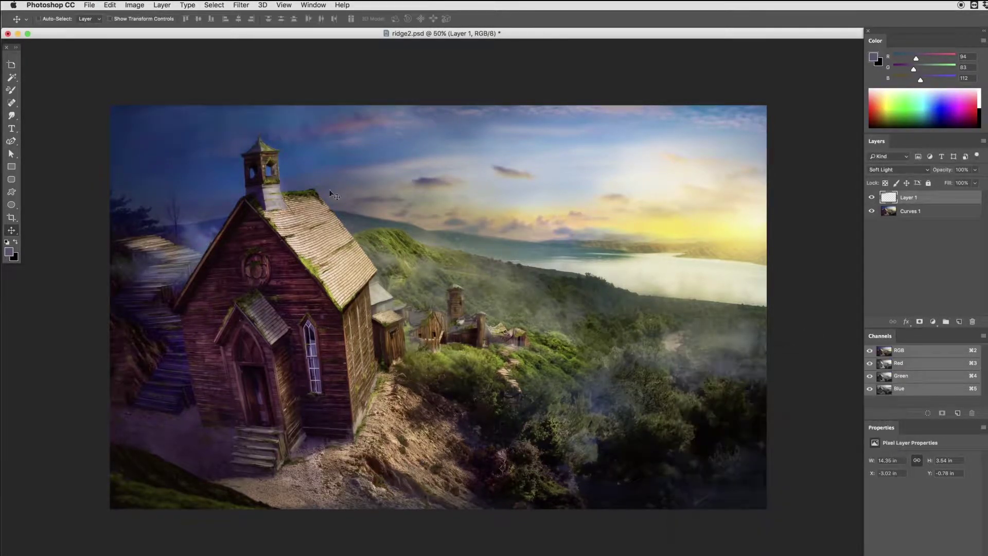
{"action": "key", "text": "ctrl+t"}
{"action": "mouse_move", "coordinate": [308, 190]}
{"action": "left_mouse_down"}
{"action": "mouse_move", "coordinate": [191, 176]}
{"action": "mouse_move", "coordinate": [335, 147]}
{"action": "left_mouse_up"}
{"action": "key", "text": "Return"}
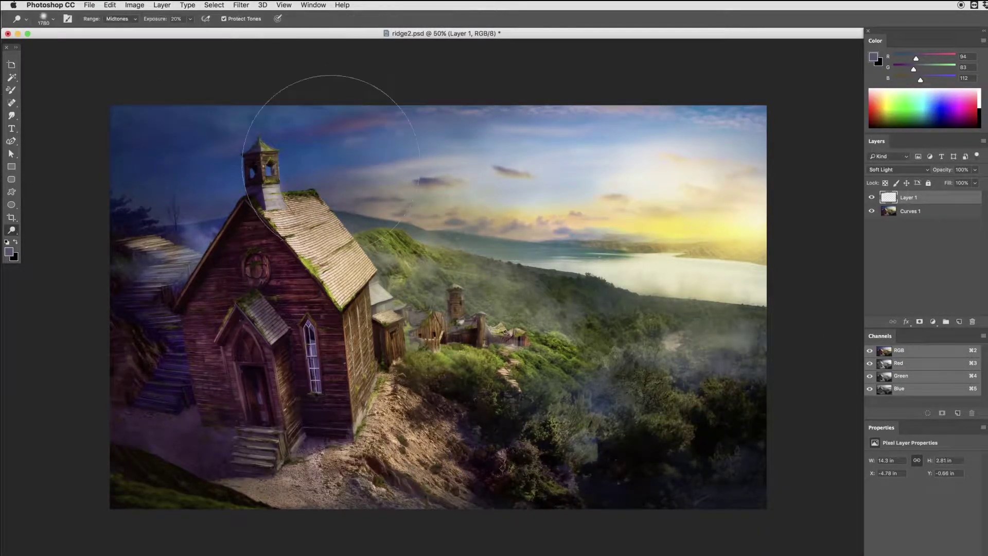
{"action": "key", "text": "v"}
{"action": "key", "text": "ctrl+shift+n"}
Step: Fill a tall thin column selection on a new layer with a pale yellow gradient
{"action": "key", "text": "m"}
{"action": "left_click_drag", "start_coordinate": [537, 159], "coordinate": [556, 496]}
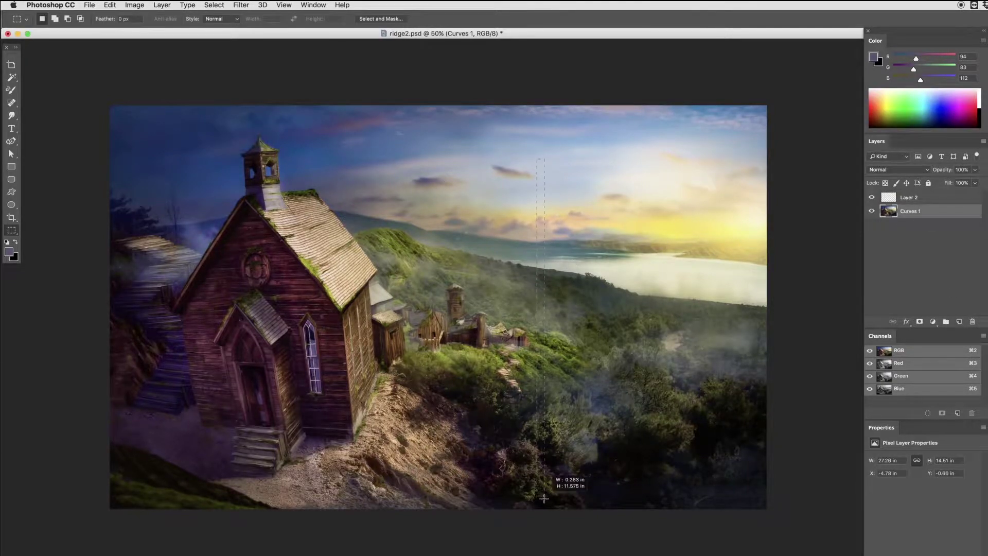
{"action": "key", "text": "g"}
{"action": "left_click_drag", "start_coordinate": [547, 160], "coordinate": [546, 451]}
{"action": "key", "text": "ctrl+z"}
{"action": "left_click", "coordinate": [909, 197]}
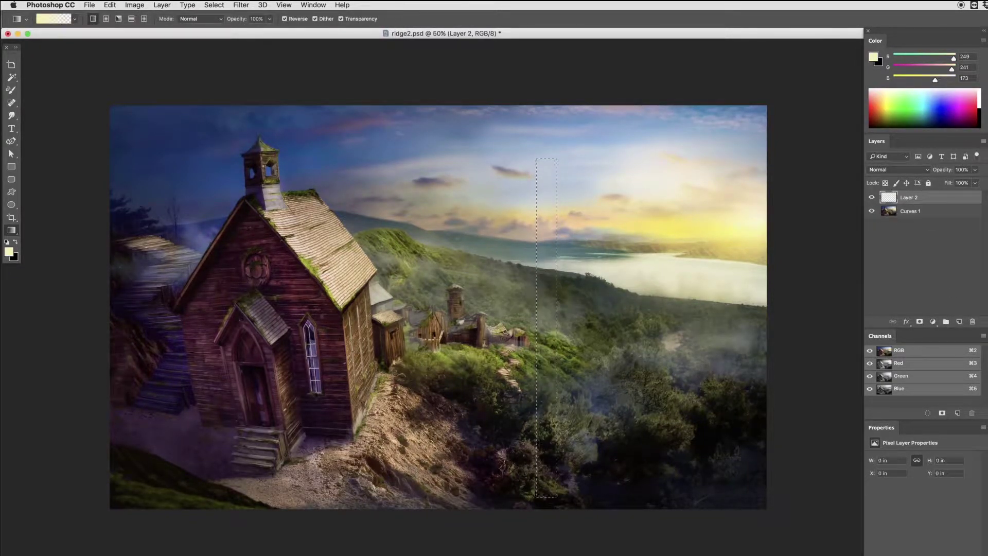
{"action": "left_click_drag", "start_coordinate": [547, 159], "coordinate": [546, 451]}
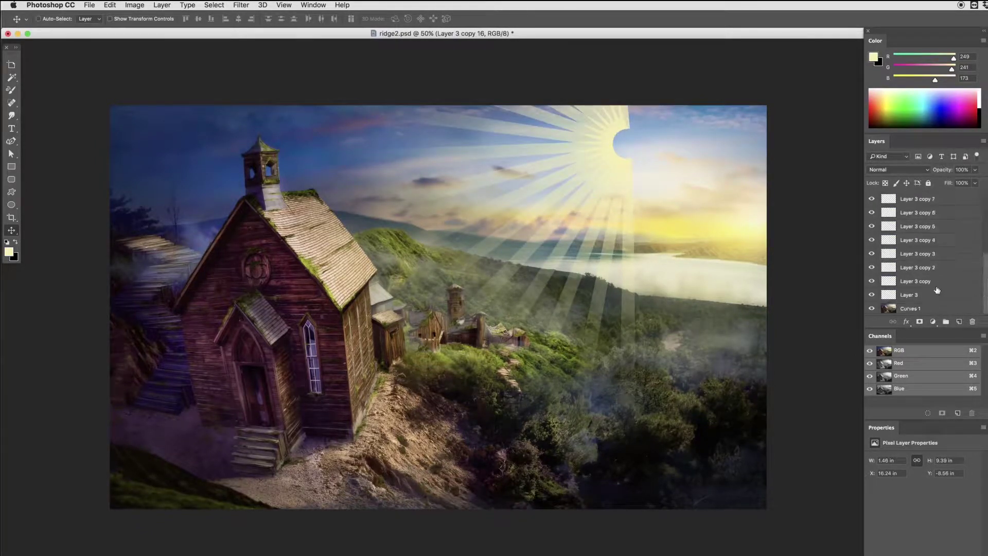
Step: Rotate the rays into a sunburst, lower opacity to 43% and soften with Gaussian blur
{"action": "mouse_move", "coordinate": [808, 149]}
{"action": "left_mouse_down"}
{"action": "mouse_move", "coordinate": [724, 178]}
{"action": "mouse_move", "coordinate": [733, 239]}
{"action": "left_mouse_up"}
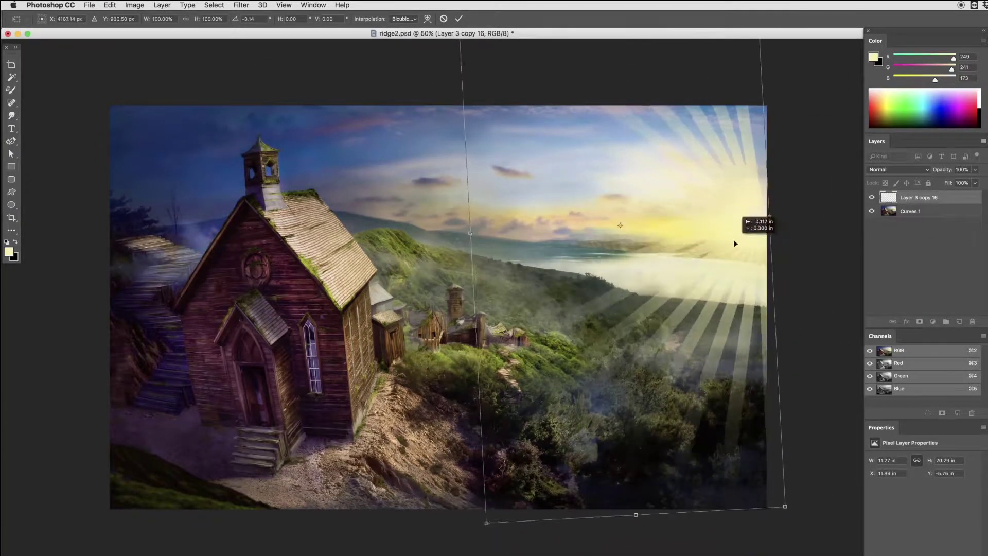
{"action": "key", "text": "Return"}
{"action": "key", "text": "e"}
{"action": "left_click_drag", "start_coordinate": [949, 175], "coordinate": [920, 175]}
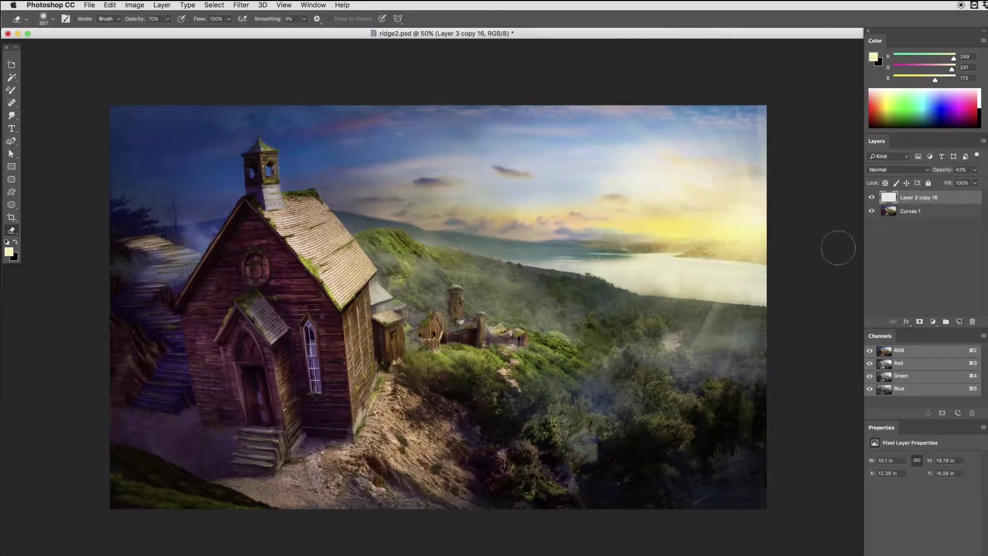
{"action": "key", "text": "Return"}
Step: Duplicate the rays, flip and rotate the copy over the hillside, then smudge and erase it
{"action": "key", "text": "ctrl+j"}
{"action": "key", "text": "ctrl+t"}
{"action": "left_click_drag", "start_coordinate": [816, 287], "coordinate": [743, 275]}
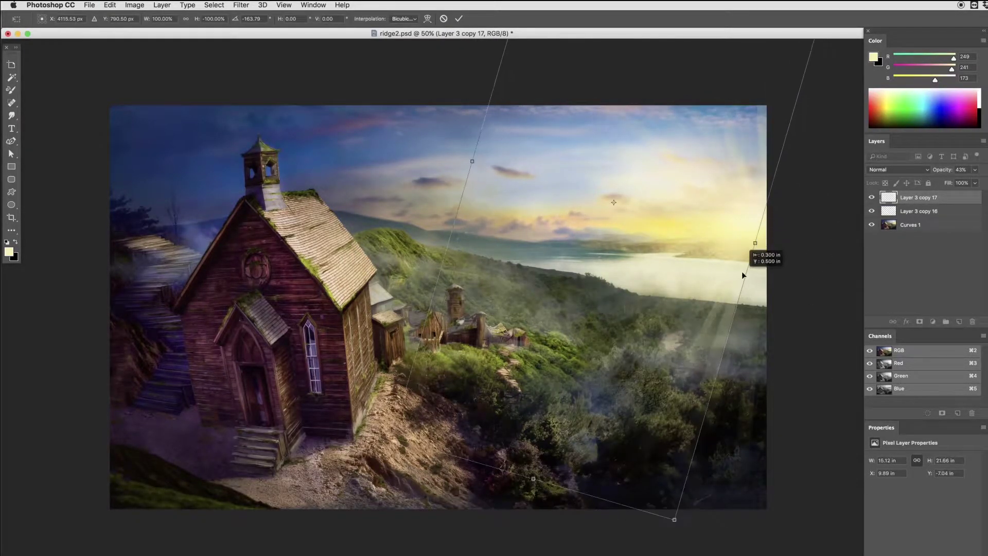
{"action": "key", "text": "Return"}
{"action": "key", "text": "r"}
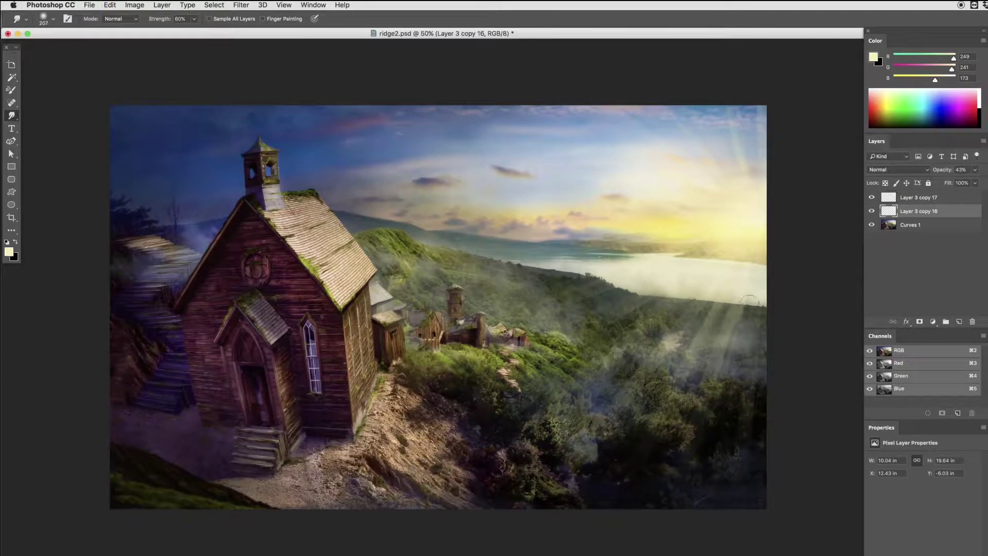
{"action": "key", "text": "e"}
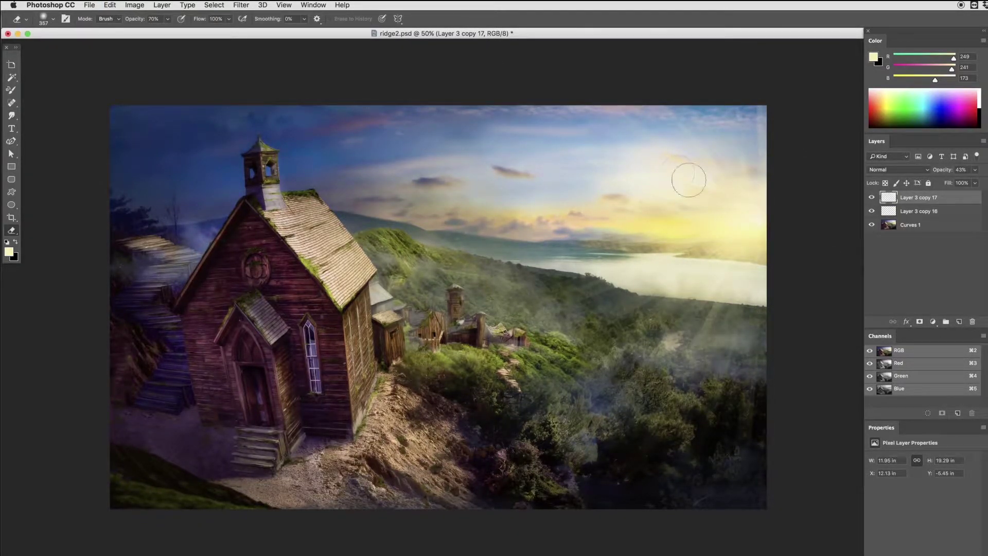
Step: Add another enlarged, rotated ray copy, nudge it into place, set 45% opacity and merge the rays
{"action": "key", "text": "alt+bracketleft"}
{"action": "key", "text": "ctrl+j"}
{"action": "key", "text": "ctrl+t"}
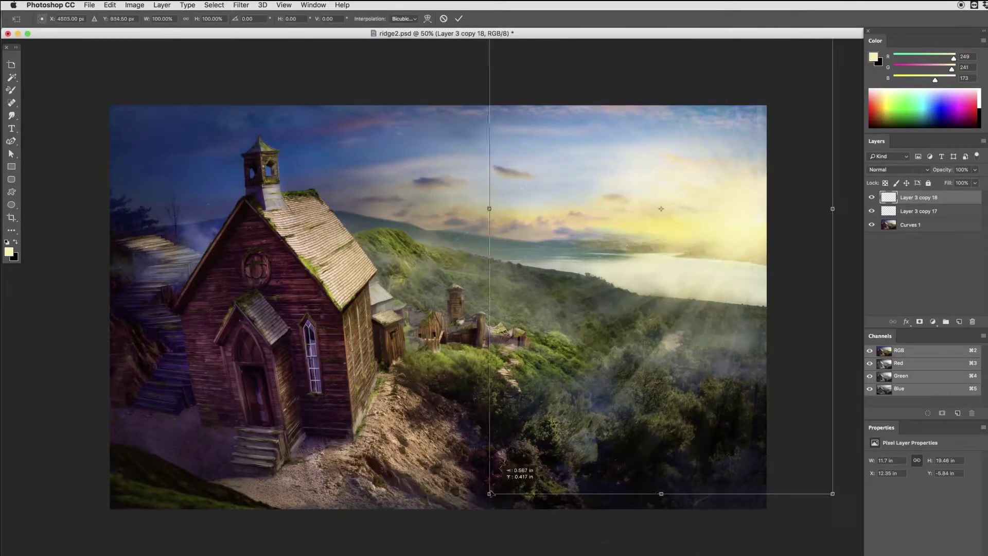
{"action": "left_click_drag", "start_coordinate": [824, 489], "coordinate": [192, 336]}
{"action": "key", "text": "Return"}
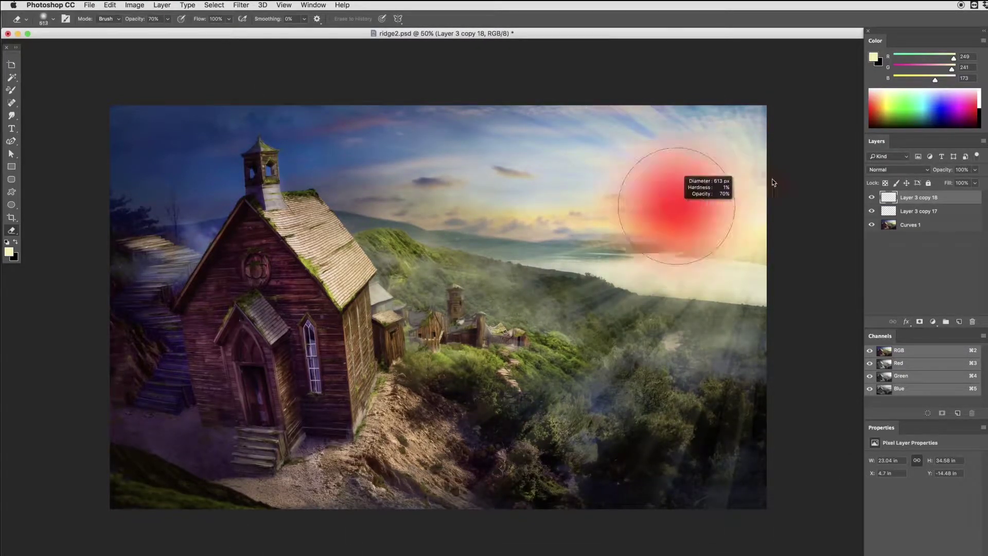
{"action": "key", "text": "v"}
{"action": "left_click_drag", "start_coordinate": [709, 332], "coordinate": [714, 365]}
{"action": "key", "text": "4"}
{"action": "key", "text": "5"}
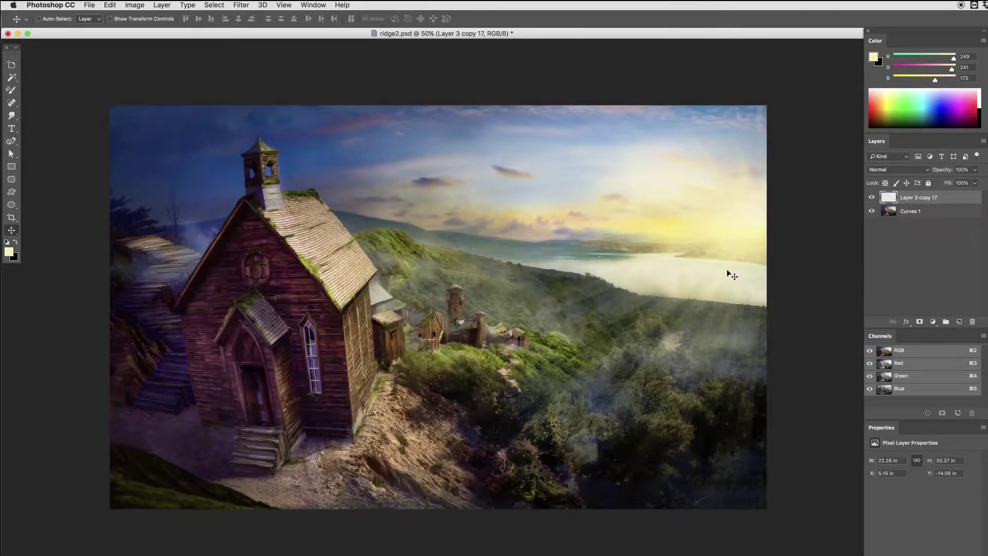
{"action": "key", "text": "alt+bracketleft"}
Step: Copy the right pointed window and place it left of the door, straightened and widened
{"action": "key", "text": "o"}
{"action": "key", "text": "ctrl+plus"}
{"action": "key", "text": "l"}
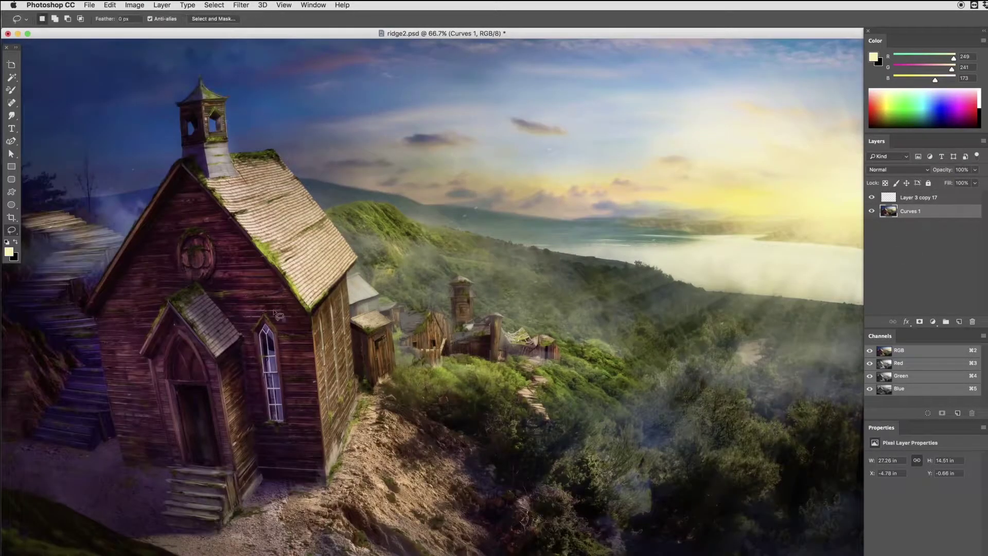
{"action": "key", "text": "ctrl+j"}
{"action": "key", "text": "ctrl+t"}
{"action": "mouse_move", "coordinate": [270, 376]}
{"action": "left_mouse_down"}
{"action": "mouse_move", "coordinate": [135, 376]}
{"action": "mouse_move", "coordinate": [151, 376]}
{"action": "left_mouse_up"}
{"action": "key", "text": "ctrl+plus"}
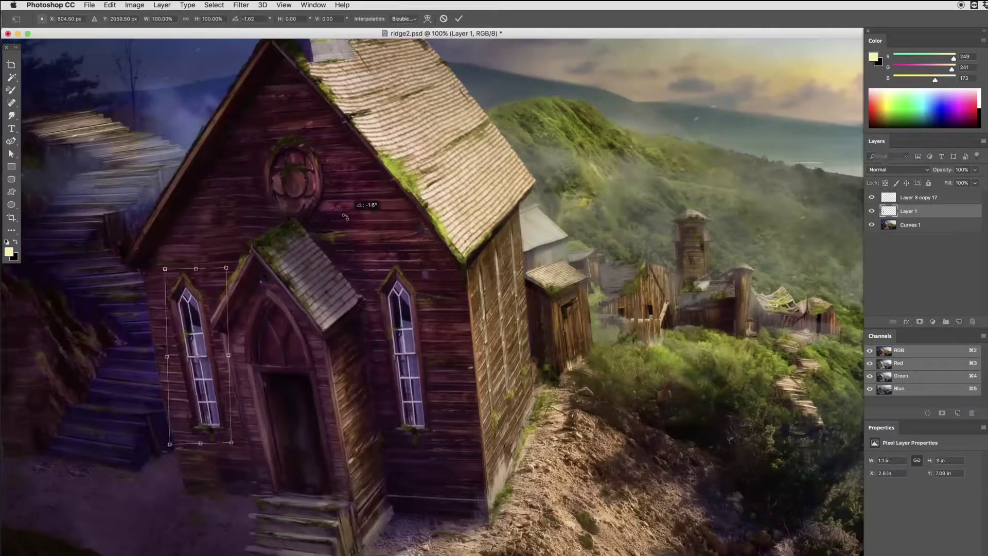
{"action": "left_click_drag", "start_coordinate": [226, 267], "coordinate": [229, 265]}
{"action": "key", "text": "Return"}
Step: Erase and shade the window copy's edges so it blends in, then review it
{"action": "key", "text": "e"}
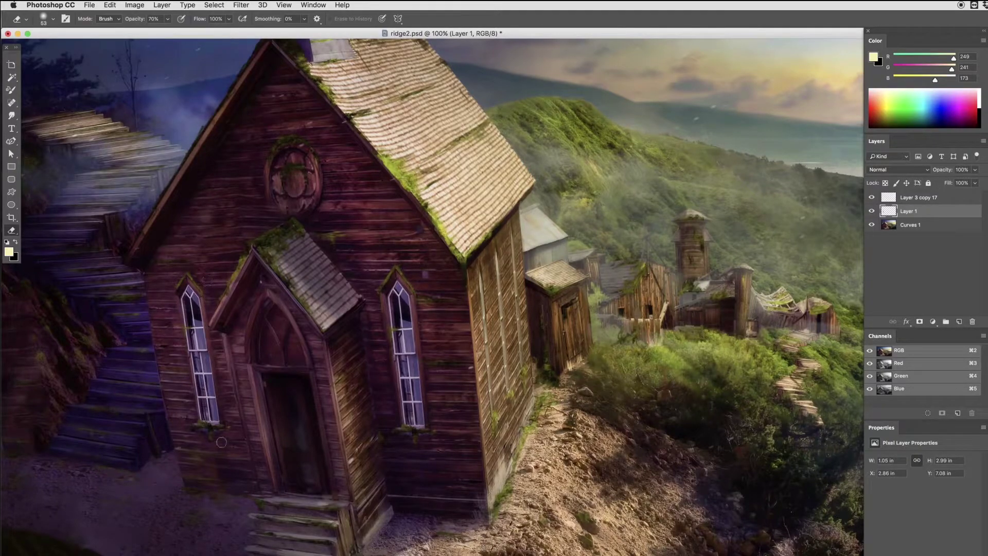
{"action": "key", "text": "o"}
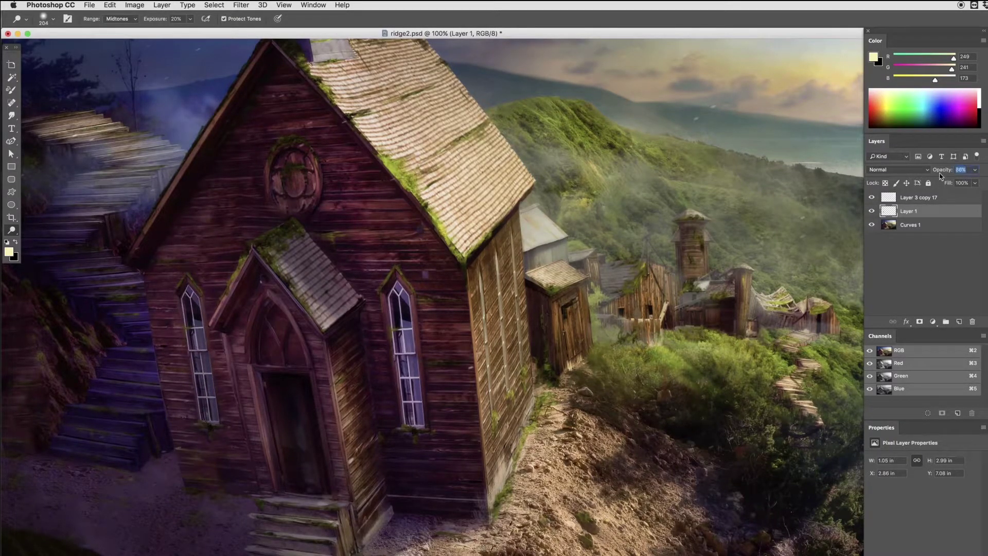
{"action": "key", "text": "ctrl+minus"}
{"action": "key", "text": "e"}
{"action": "key", "text": "ctrl+minus"}
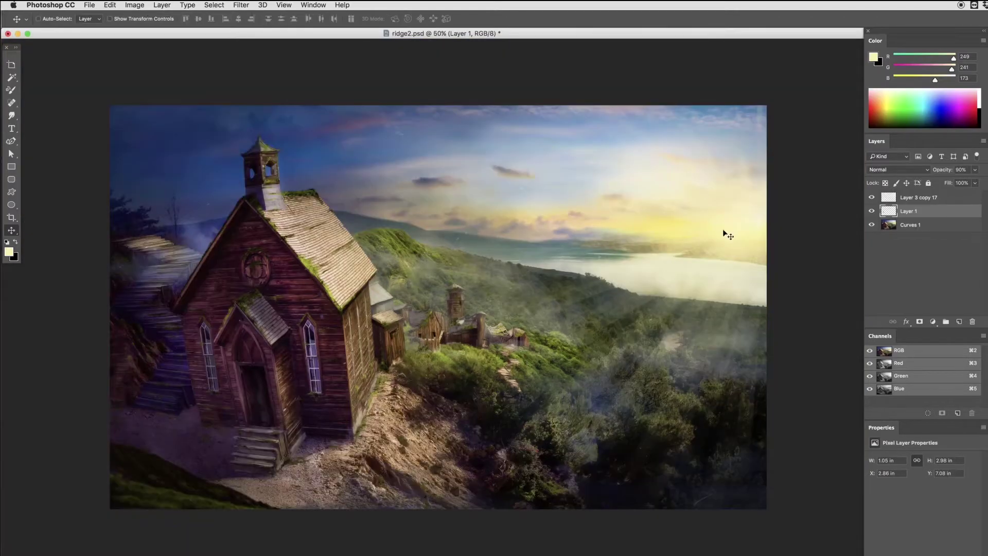
{"action": "left_click", "coordinate": [610, 406]}
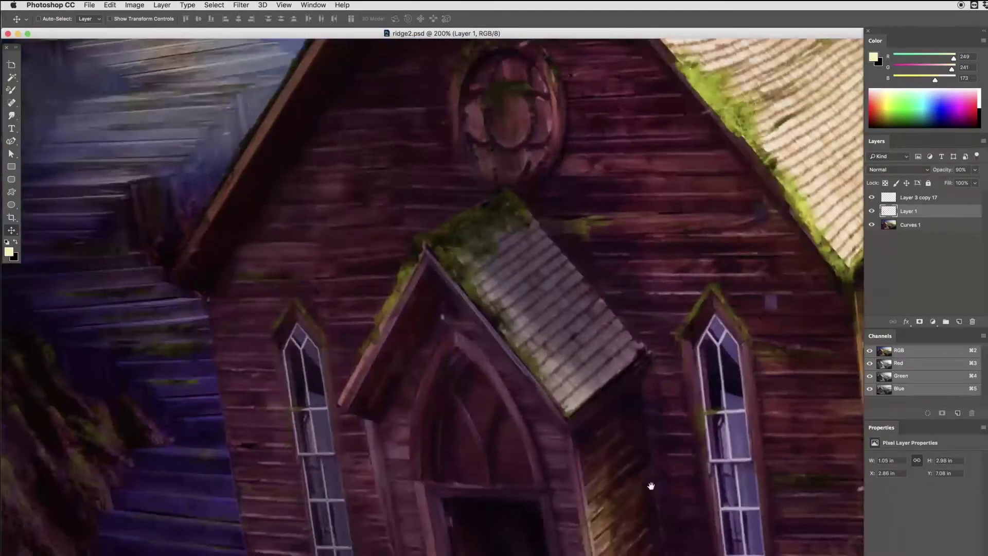